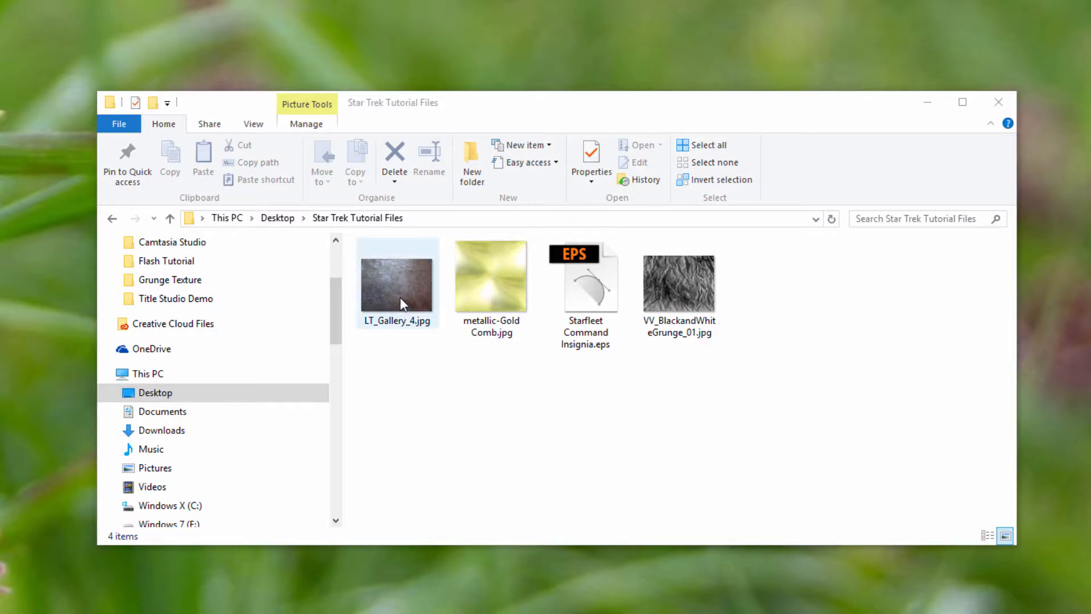
pyautogui.click(398, 315)
pyautogui.click(506, 306)
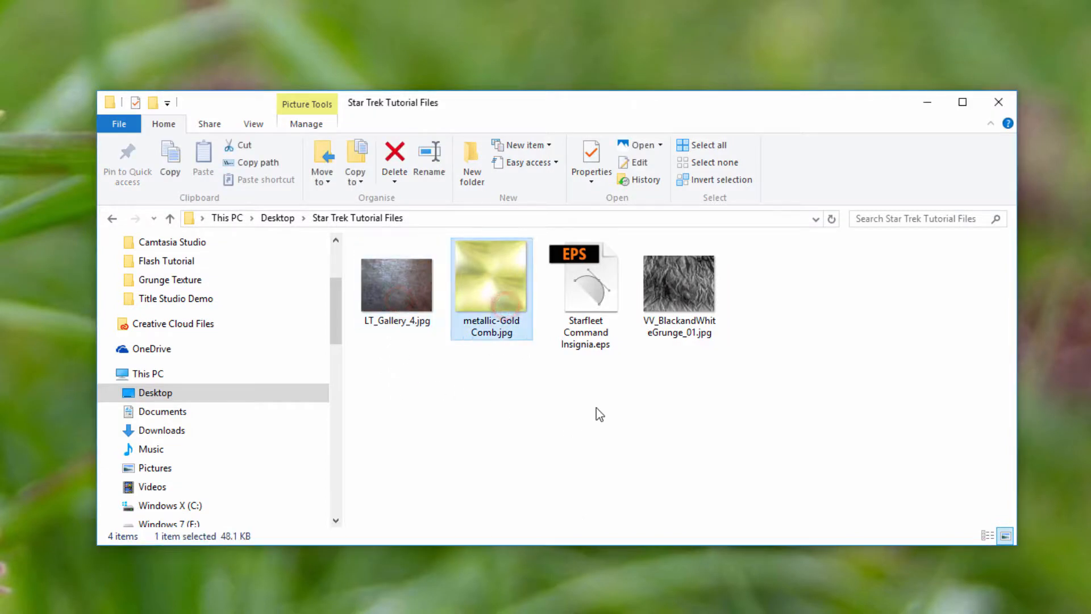
pyautogui.click(602, 299)
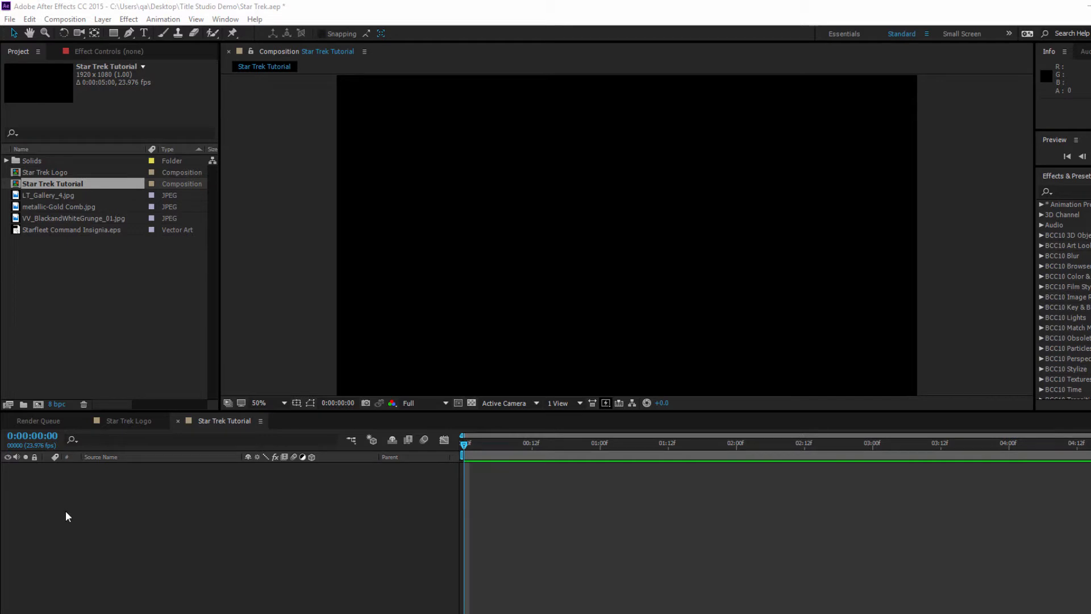
# - Create a new white solid layer at composition size in the Star Trek Tutorial composition
pyautogui.click(102, 19)
pyautogui.click(111, 33)
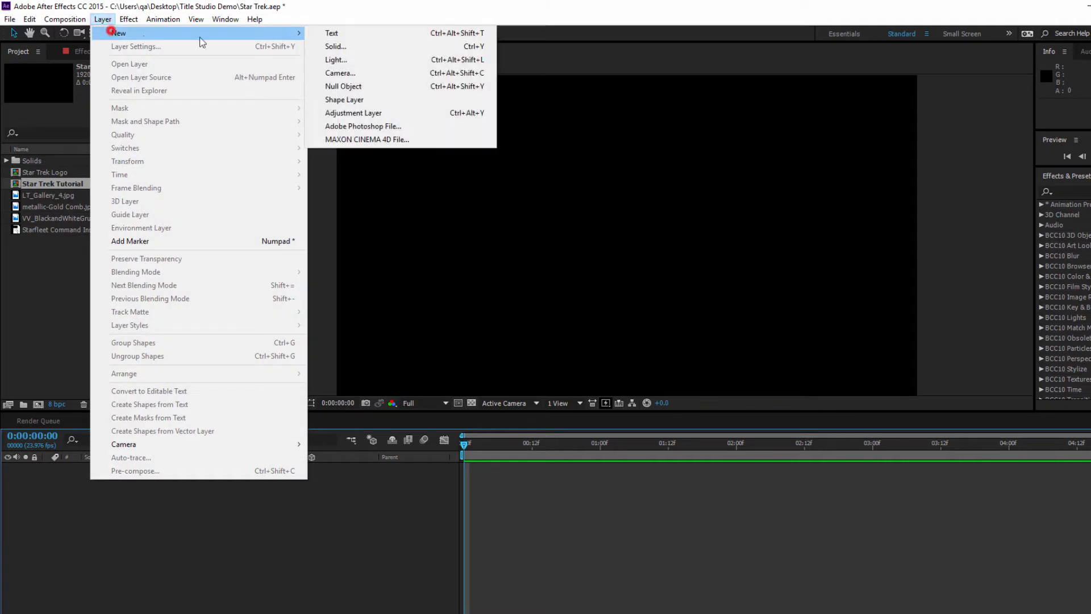
pyautogui.click(340, 46)
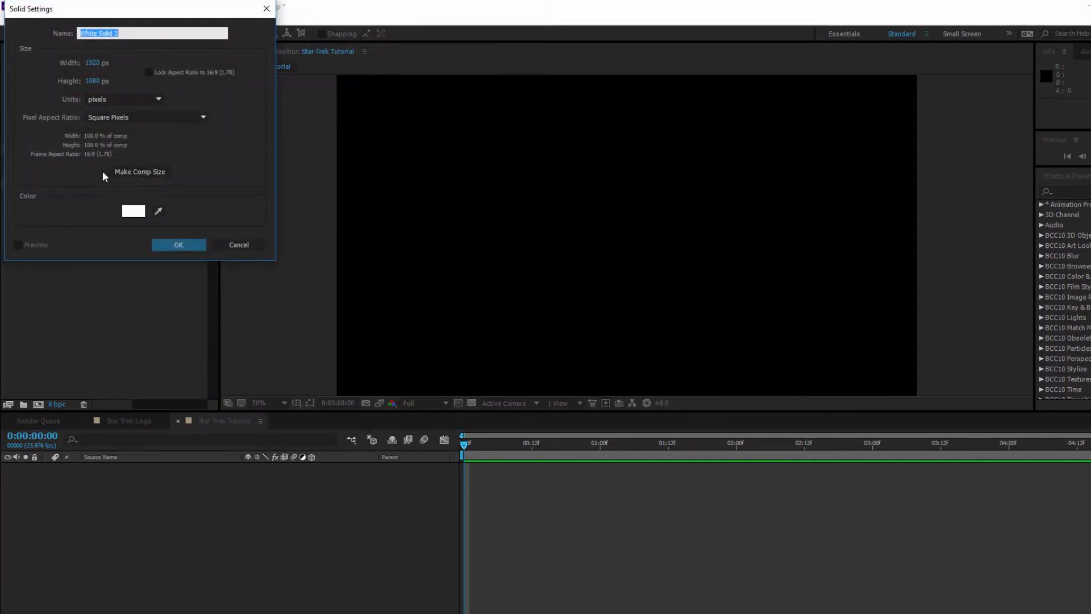
pyautogui.click(125, 171)
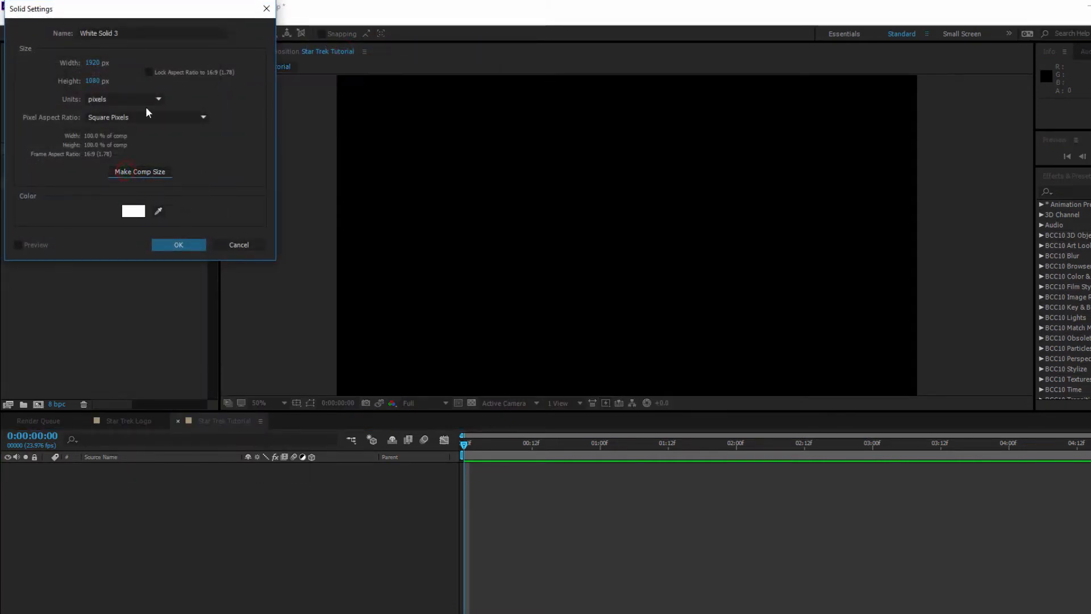
pyautogui.click(178, 244)
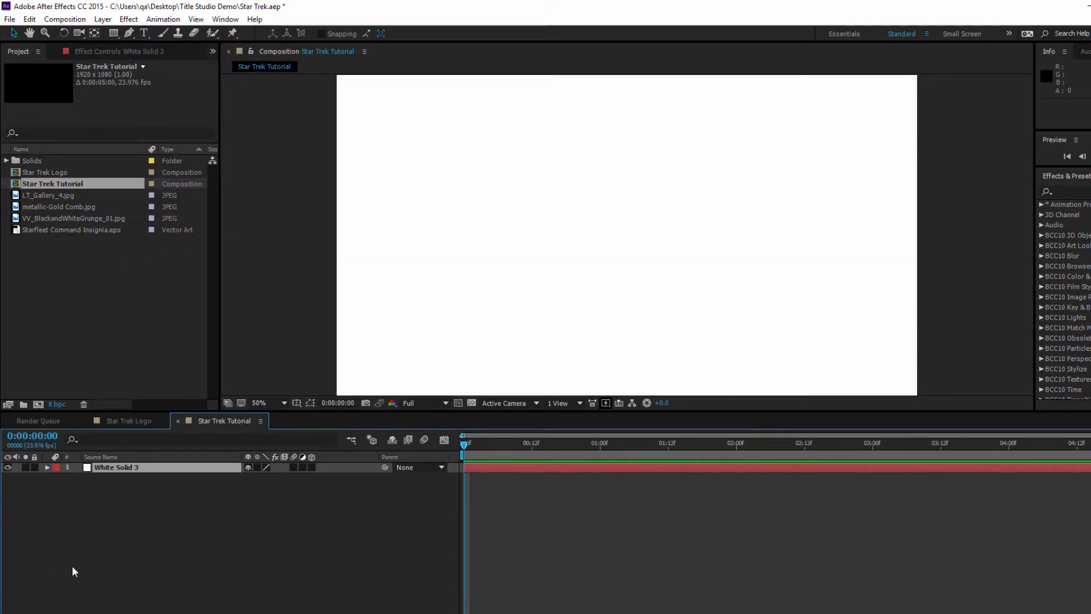
# - Rename the white solid layer to Logo
pyautogui.rightClick(141, 469)
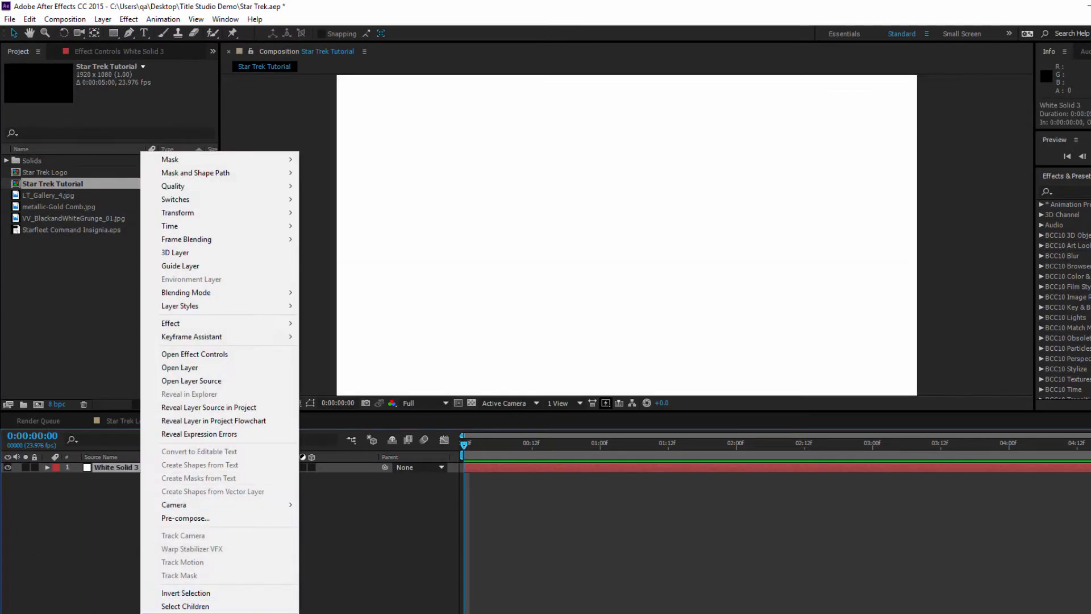
pyautogui.click(278, 593)
pyautogui.write('Logo')
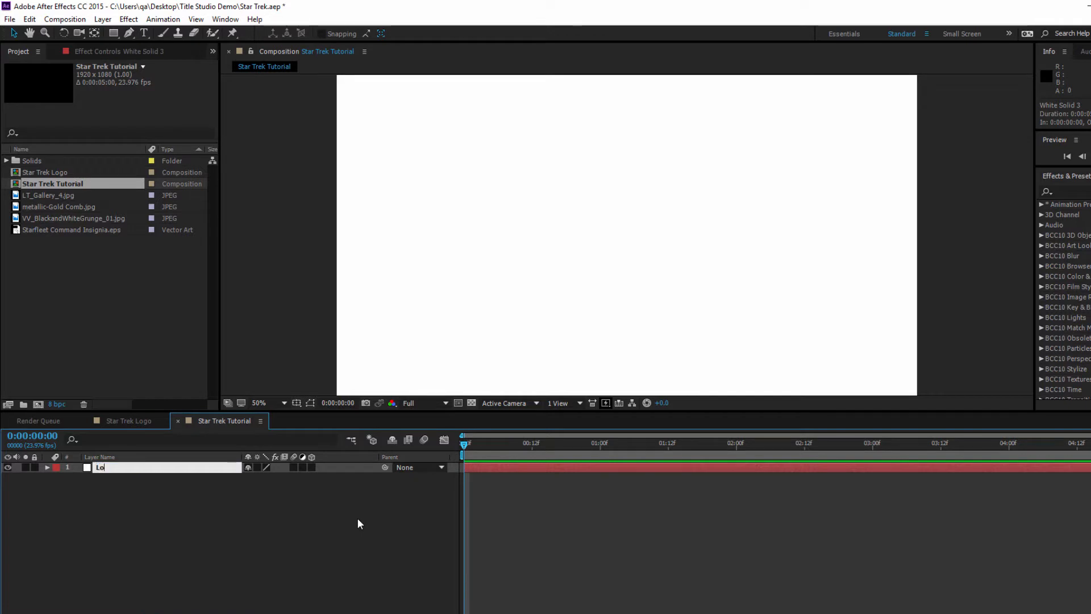
pyautogui.click(296, 504)
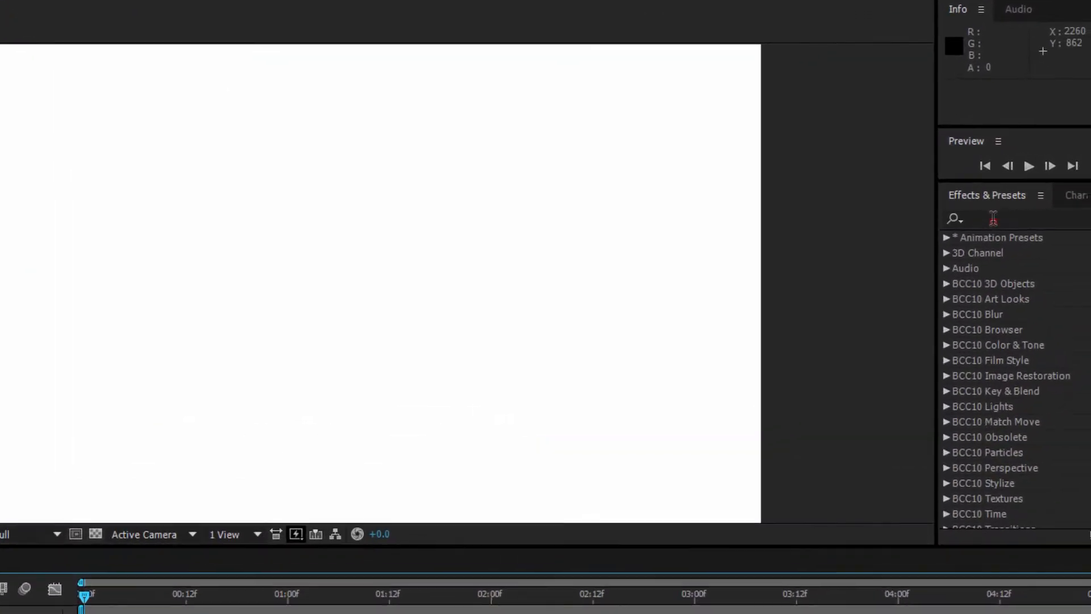
# - Apply the BCC Title Studio effect from BCC10 3D Objects to the Logo layer and launch its editor
pyautogui.click(946, 284)
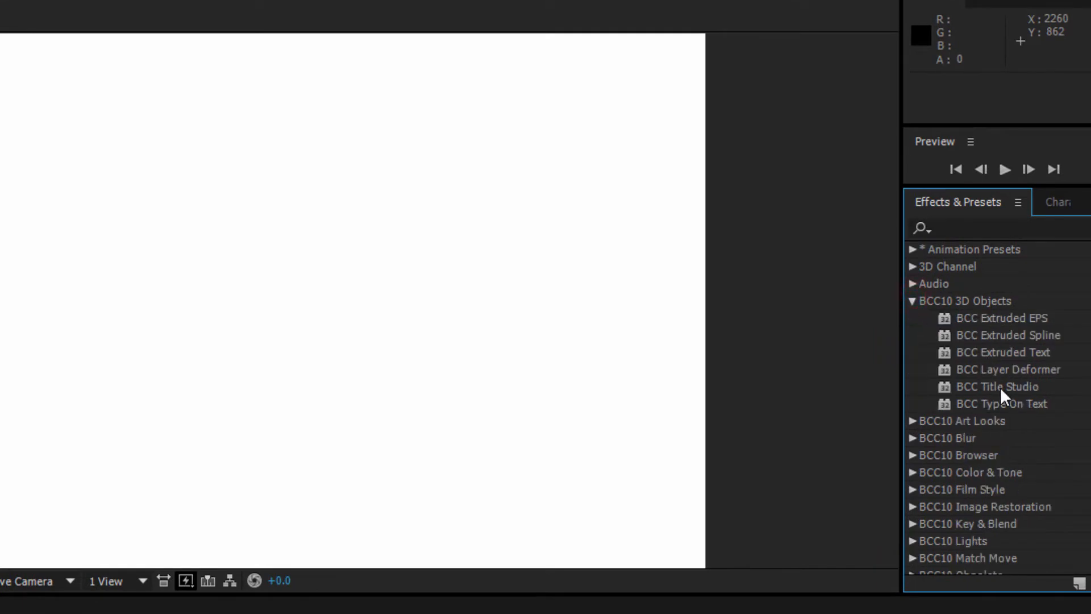
pyautogui.moveTo(1000, 387); pyautogui.dragTo(230, 341)
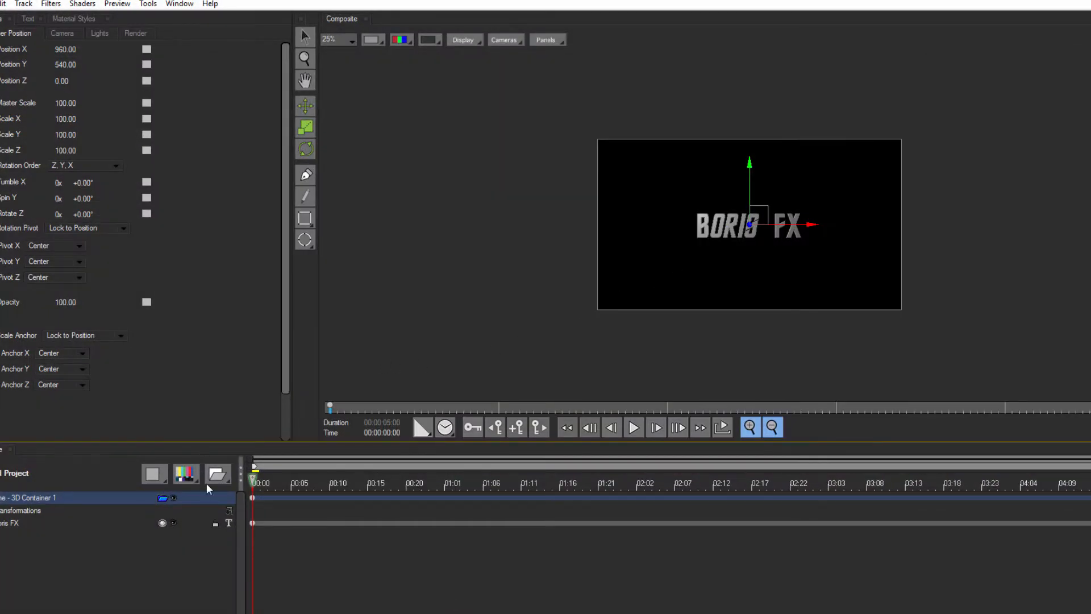
# - Delete the default 3D container with its Boris FX text and toggle the keyframing mode
pyautogui.click(31, 497)
pyautogui.press('Delete')
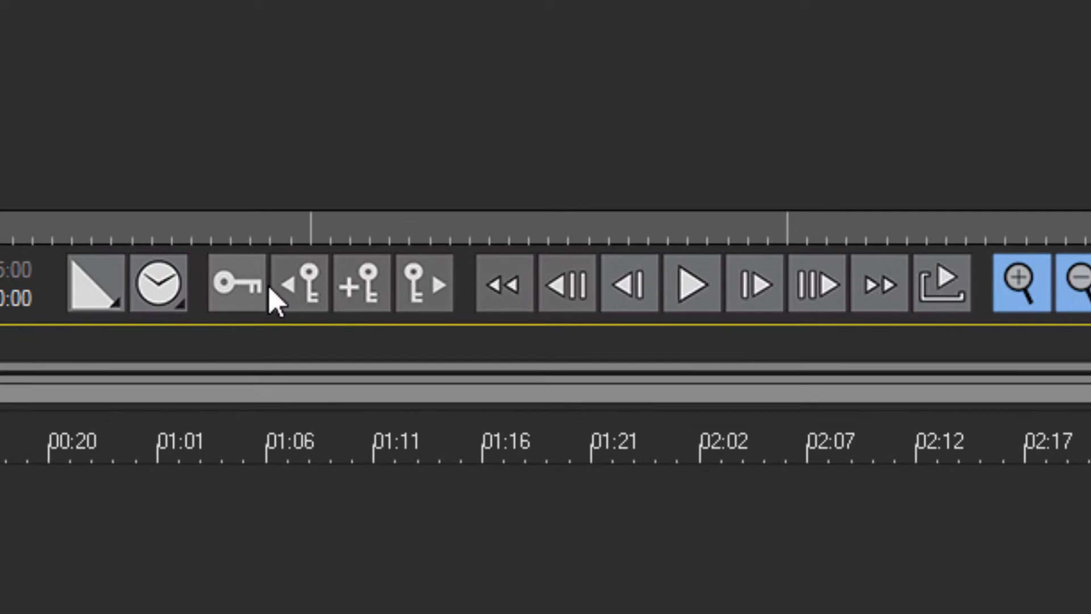
pyautogui.click(245, 282)
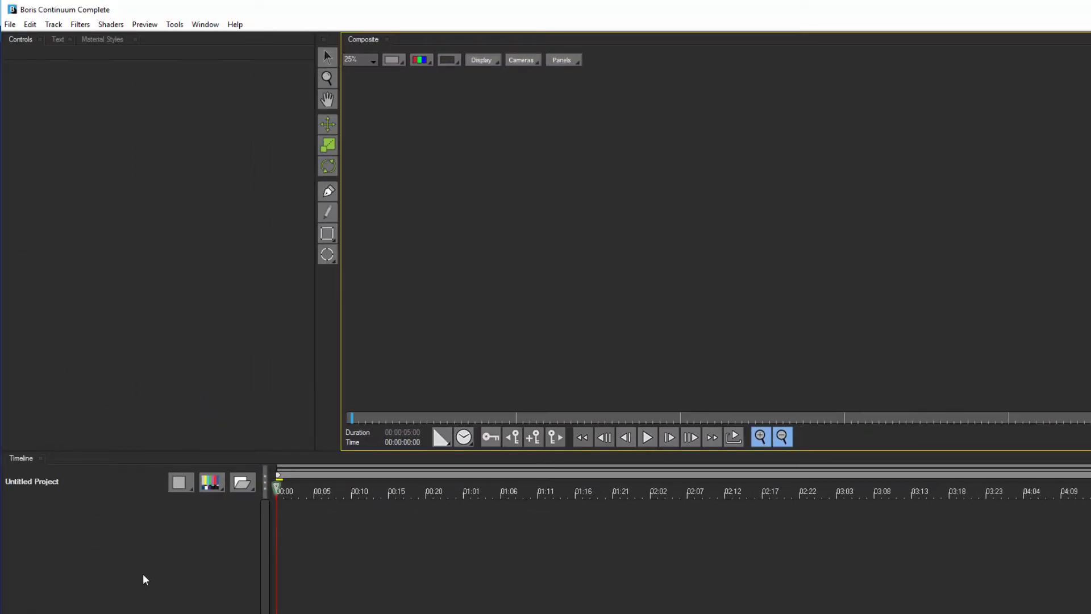
# - Import Starfleet Command Insignia.eps as a new media track and view the composite at 100%
pyautogui.click(217, 483)
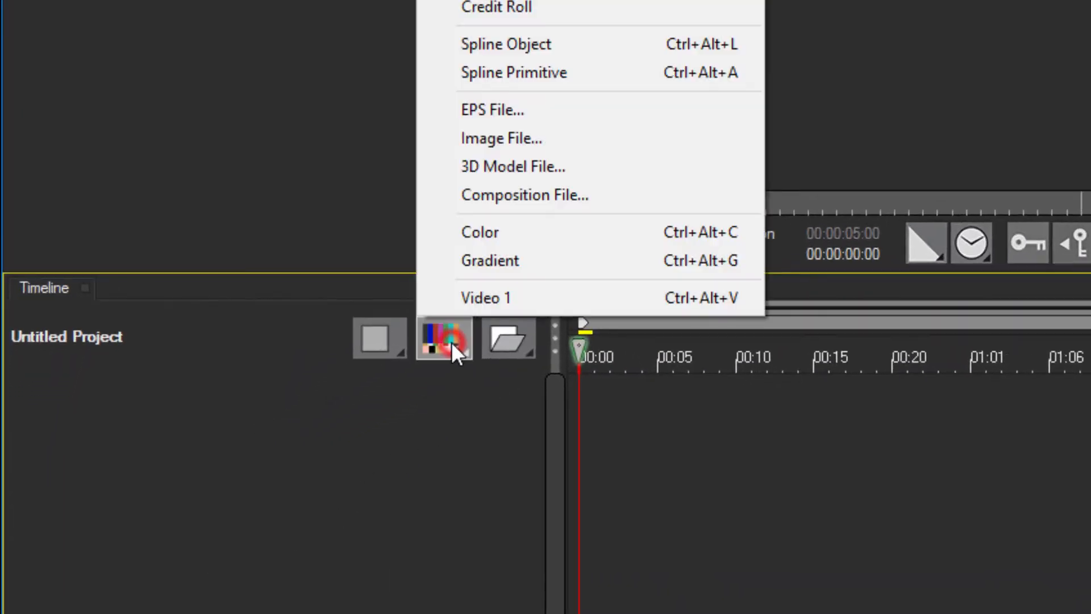
pyautogui.click(532, 111)
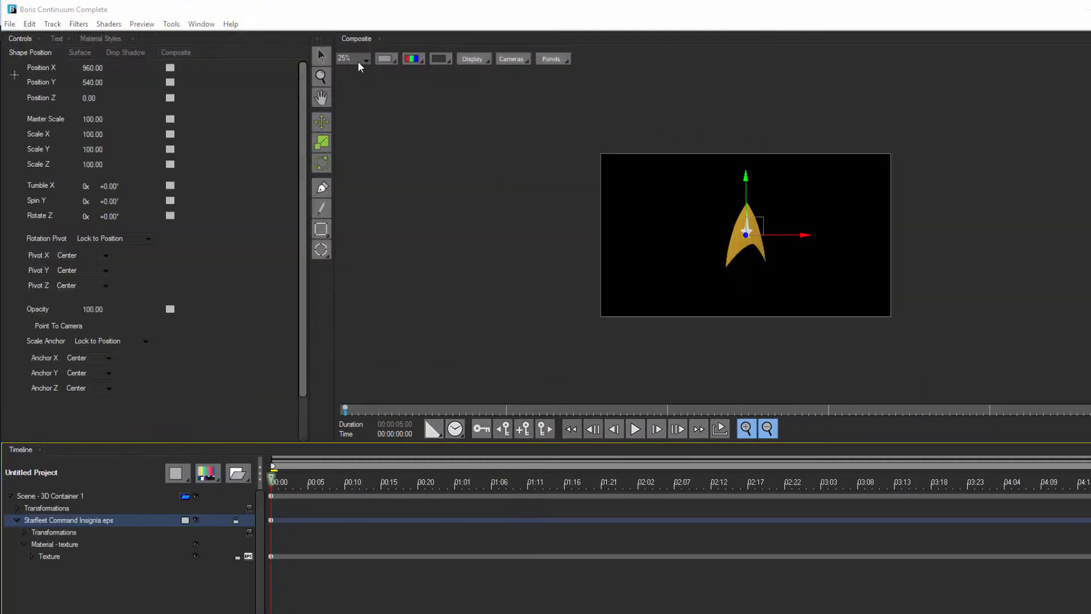
pyautogui.click(358, 63)
pyautogui.click(369, 178)
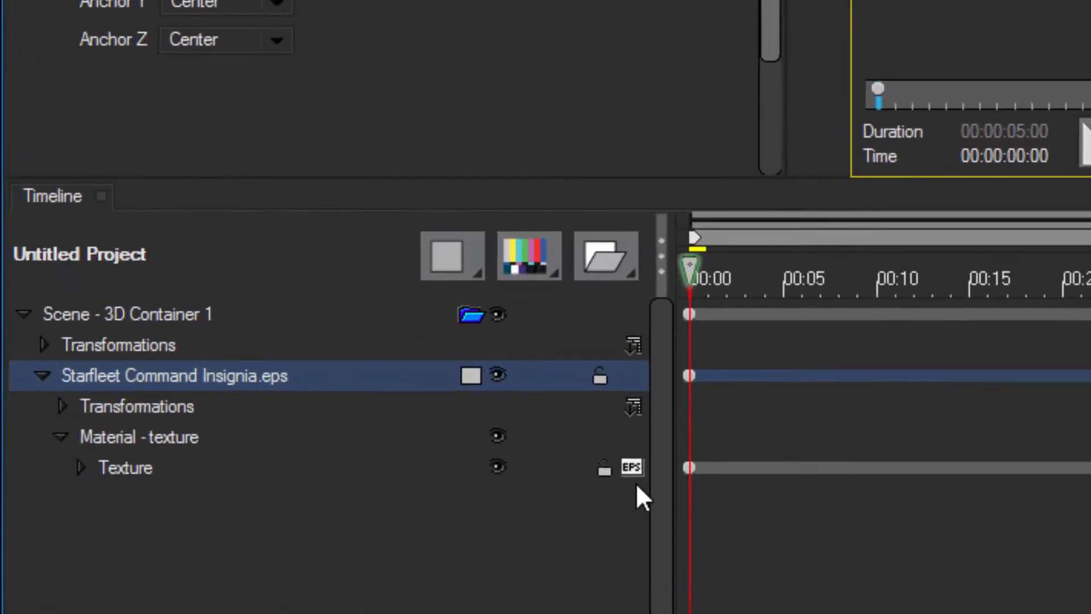
# - Convert the insignia's EPS texture media into an editable spline
pyautogui.click(251, 556)
pyautogui.click(794, 232)
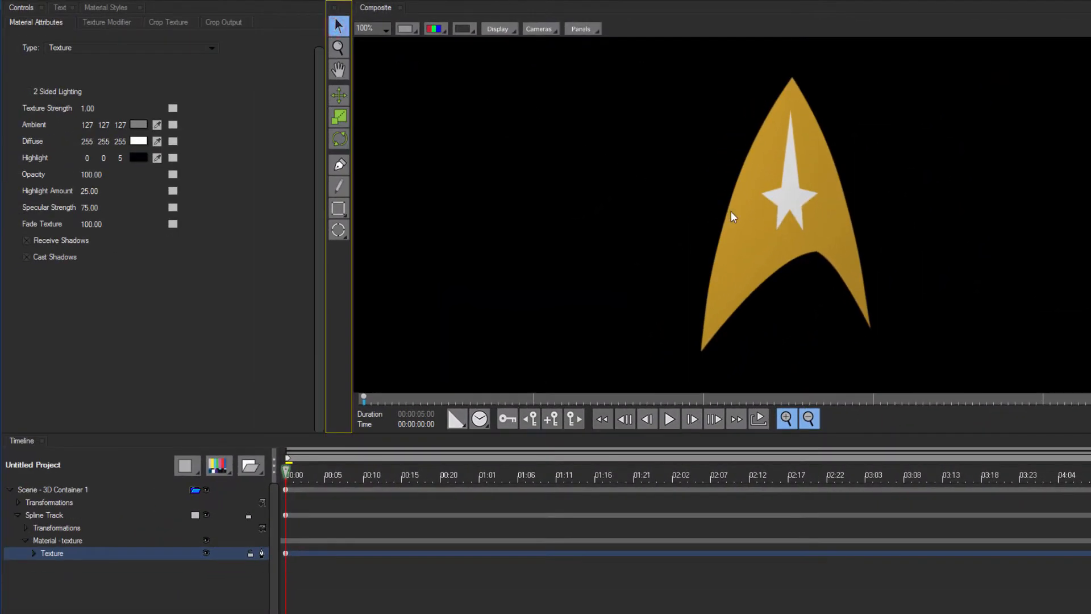
# - Select both the star and outer insignia paths and combine them so the star is cut out of the shape
pyautogui.click(71, 541)
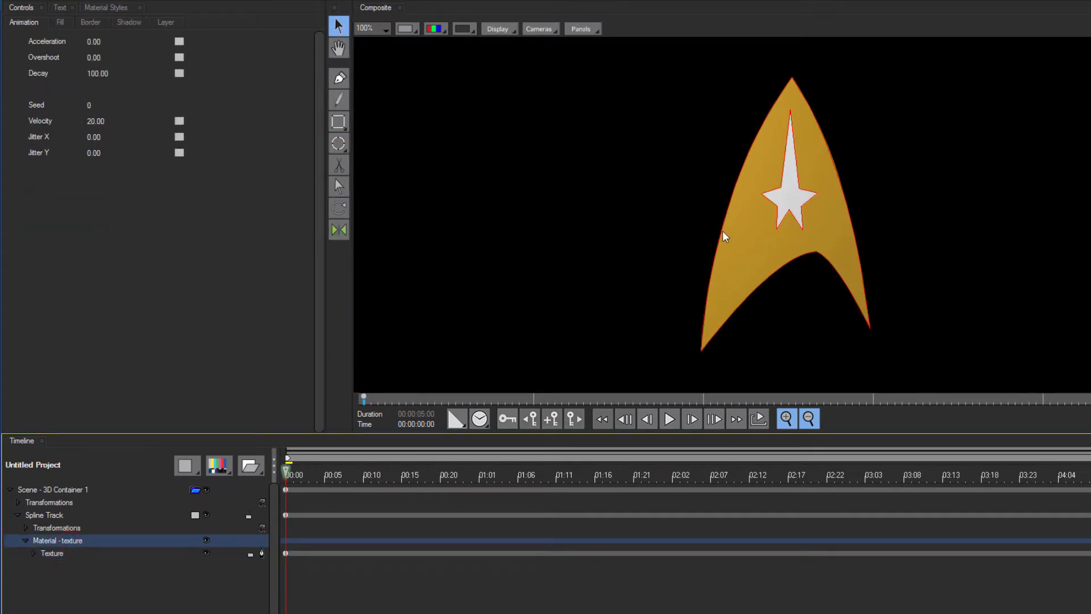
pyautogui.click(774, 219)
pyautogui.click(722, 220)
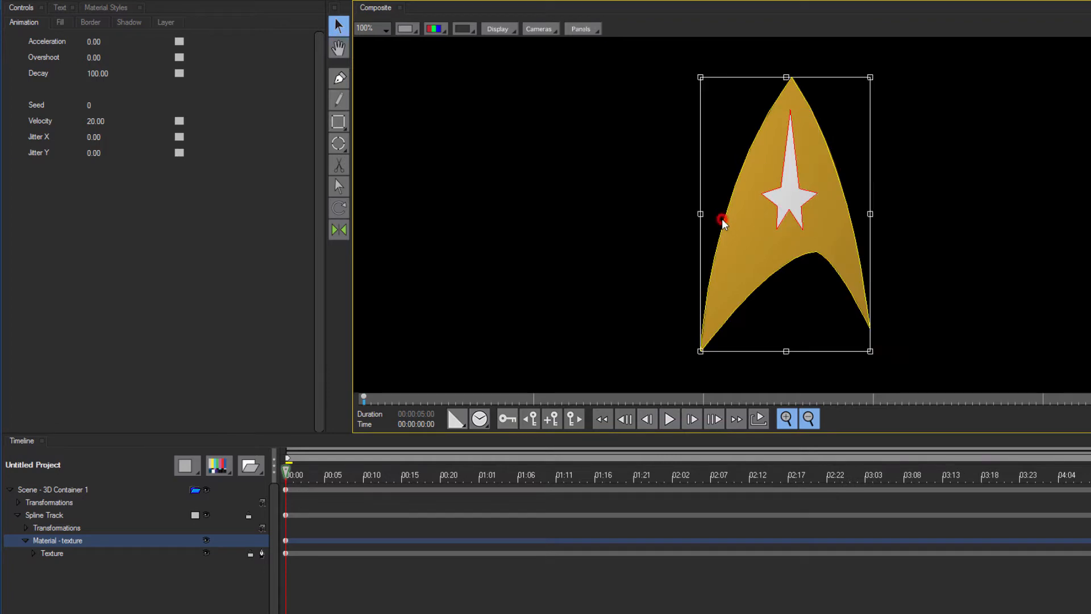
pyautogui.click(781, 217)
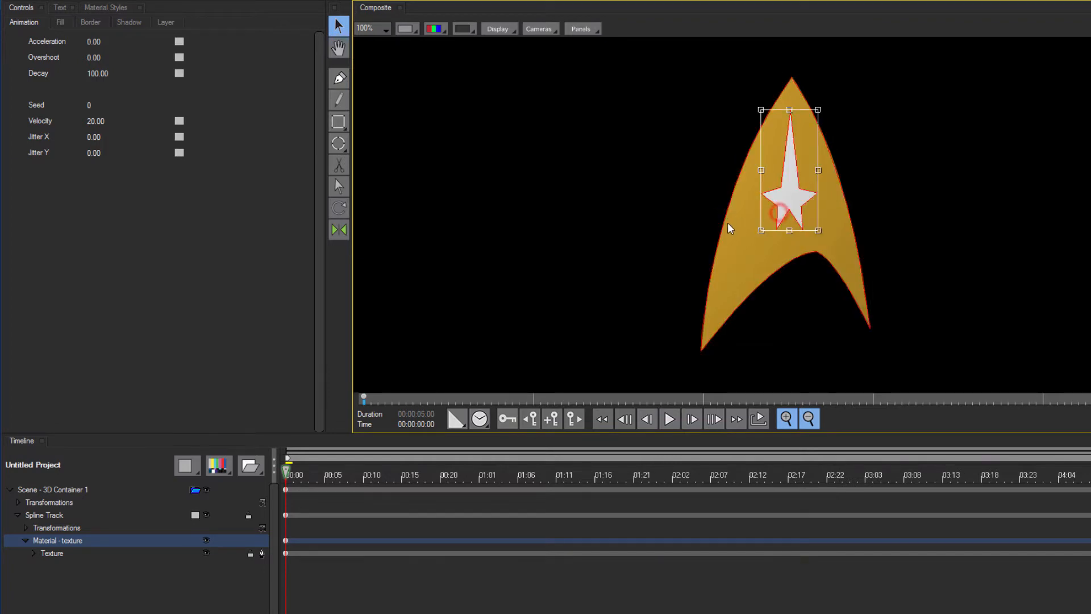
pyautogui.keyDown('shift'); pyautogui.click(721, 226); pyautogui.keyUp('shift')
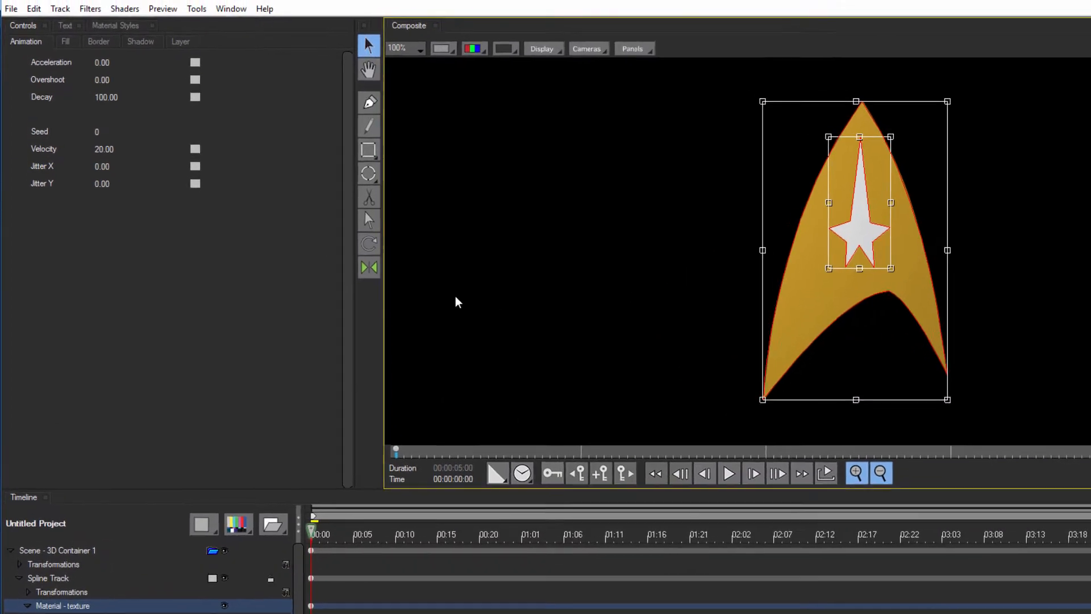
pyautogui.click(217, 30)
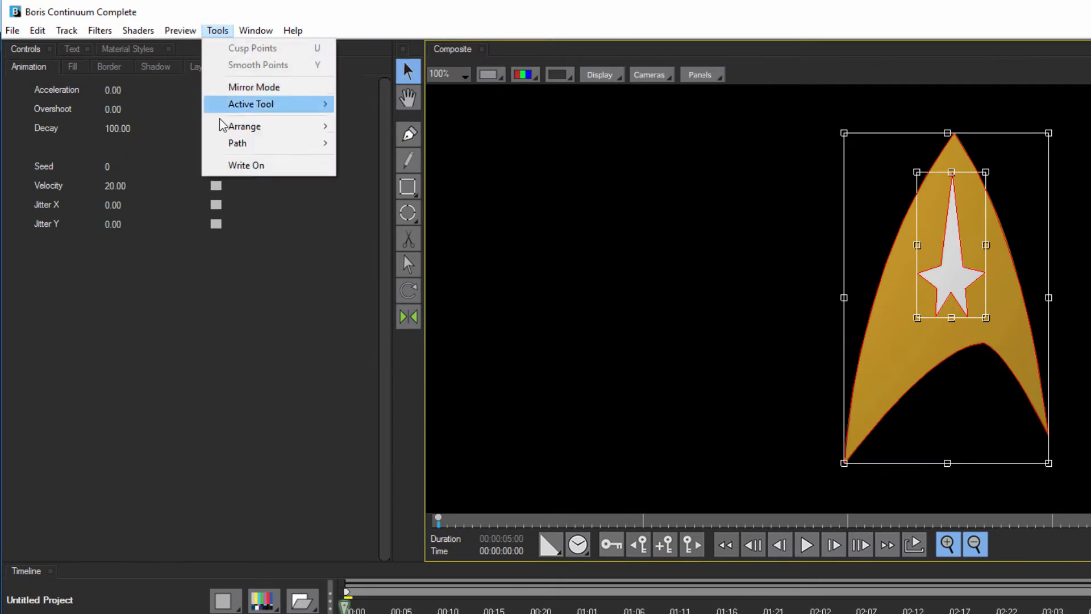
pyautogui.moveTo(284, 144)
pyautogui.click(396, 146)
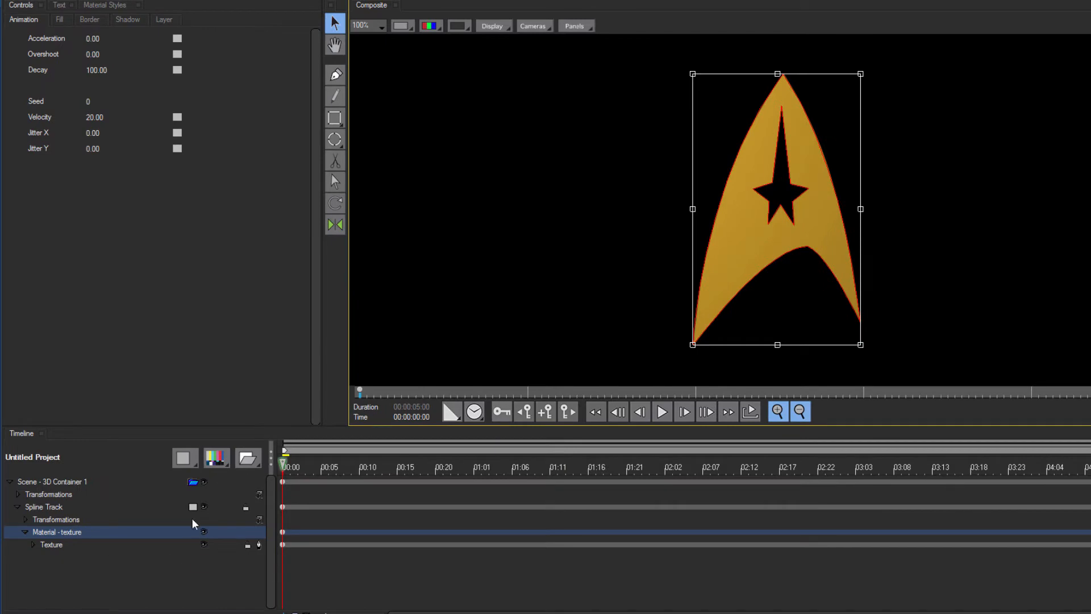
# - Change the spline track's shape to an extruded 3D object and rename the track Insignia
pyautogui.rightClick(199, 506)
pyautogui.click(223, 542)
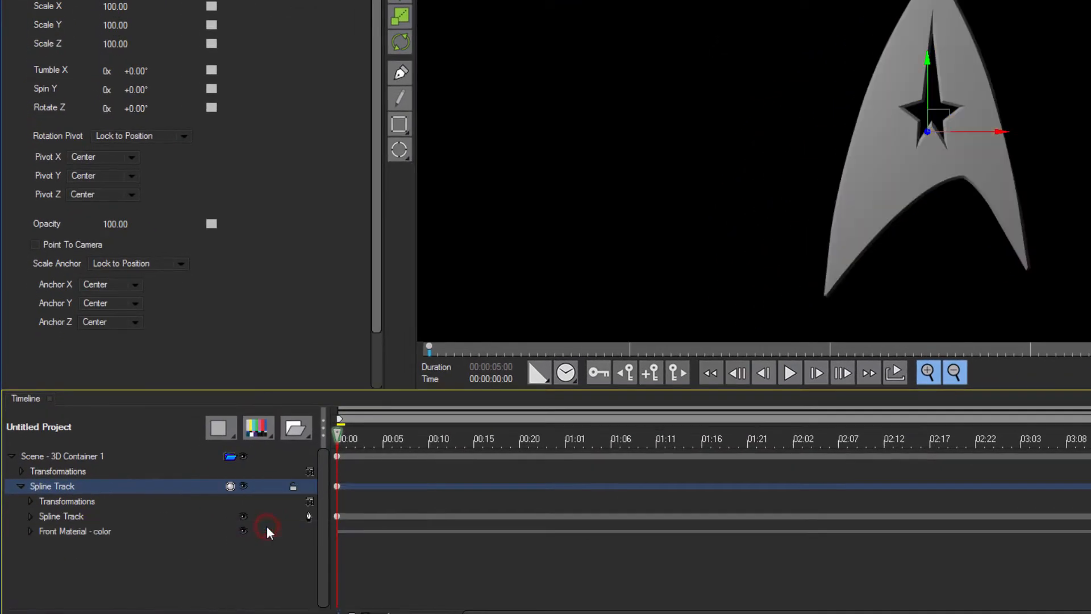
pyautogui.doubleClick(141, 480)
pyautogui.write('Insignia')
pyautogui.click(155, 557)
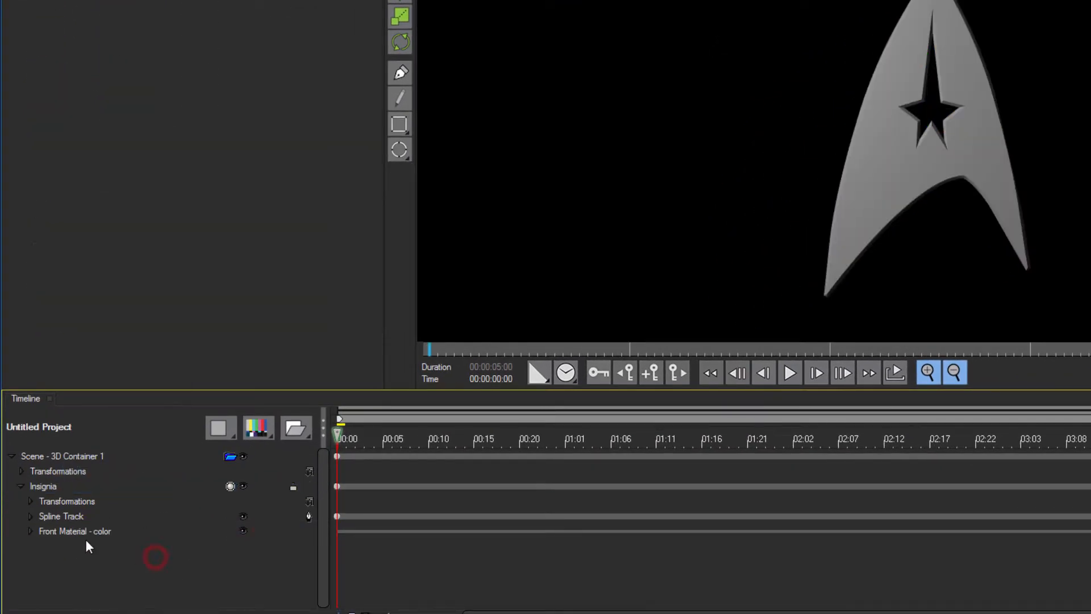
# - Change the material type of the Insignia's front material from Color to Texture
pyautogui.click(76, 531)
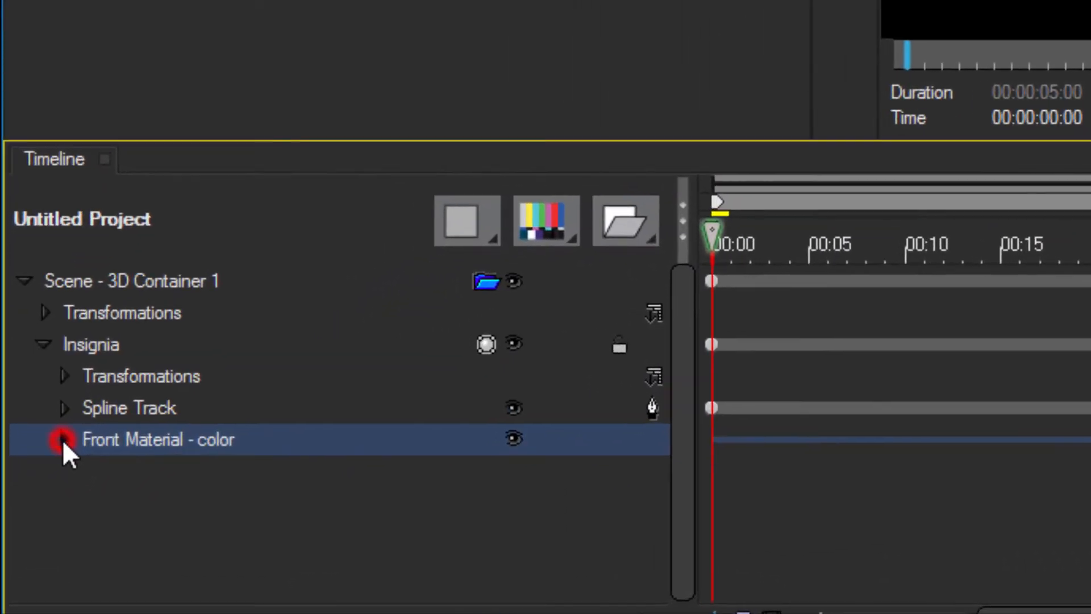
pyautogui.click(62, 439)
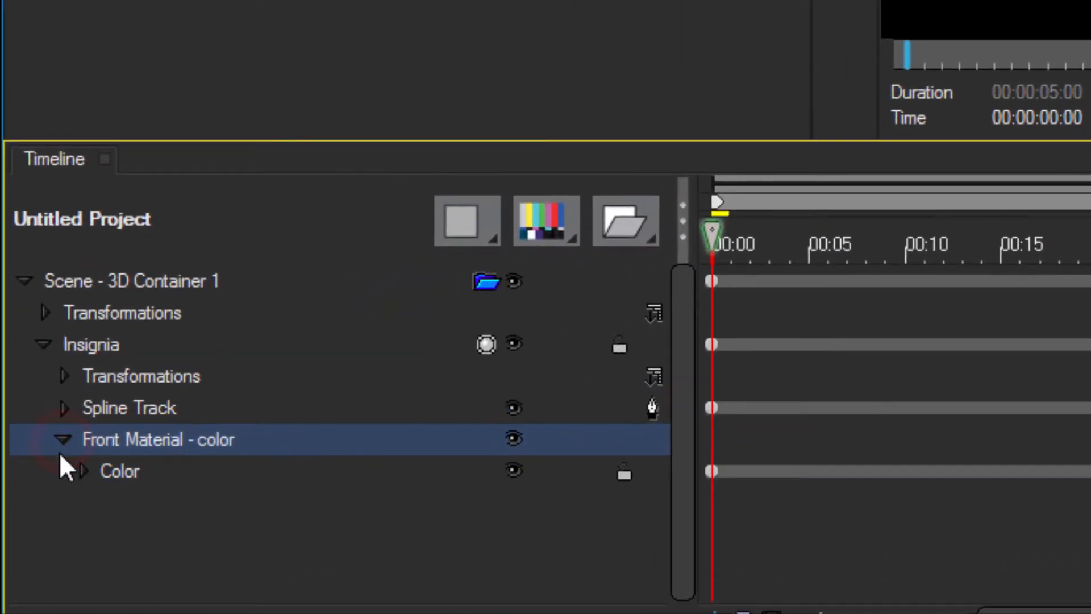
pyautogui.click(125, 473)
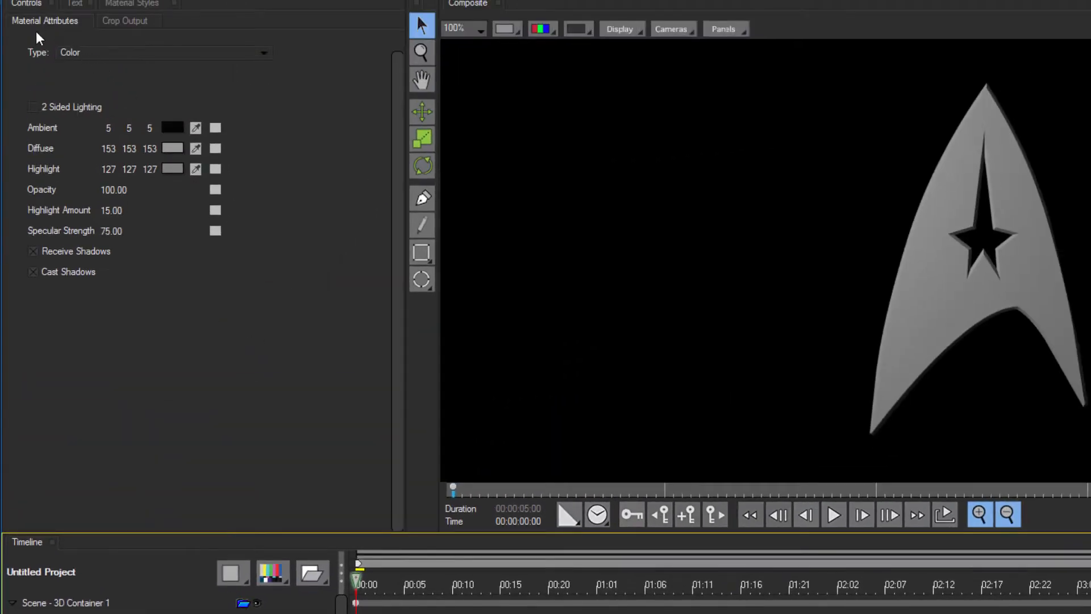
pyautogui.click(264, 52)
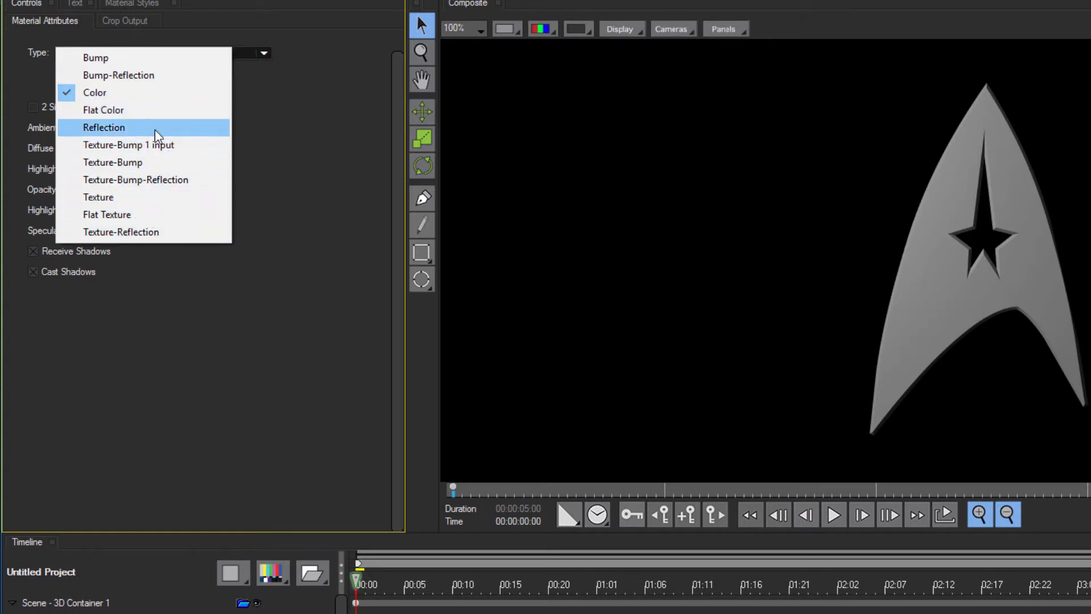
pyautogui.click(118, 199)
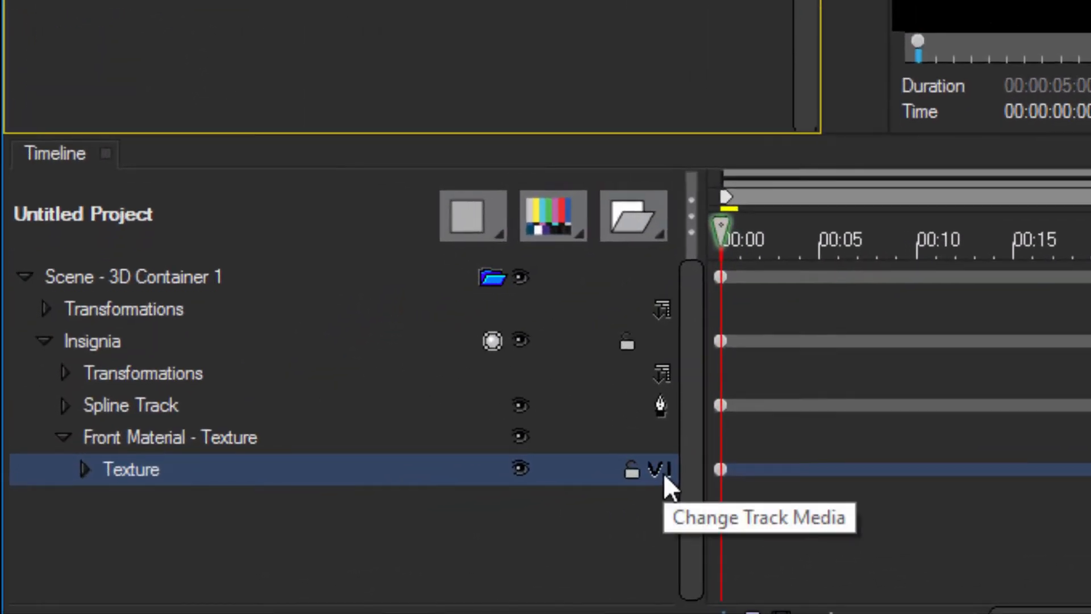
# - Load the image file LT_Gallery_4.jpg as the media for the front material's texture
pyautogui.click(362, 535)
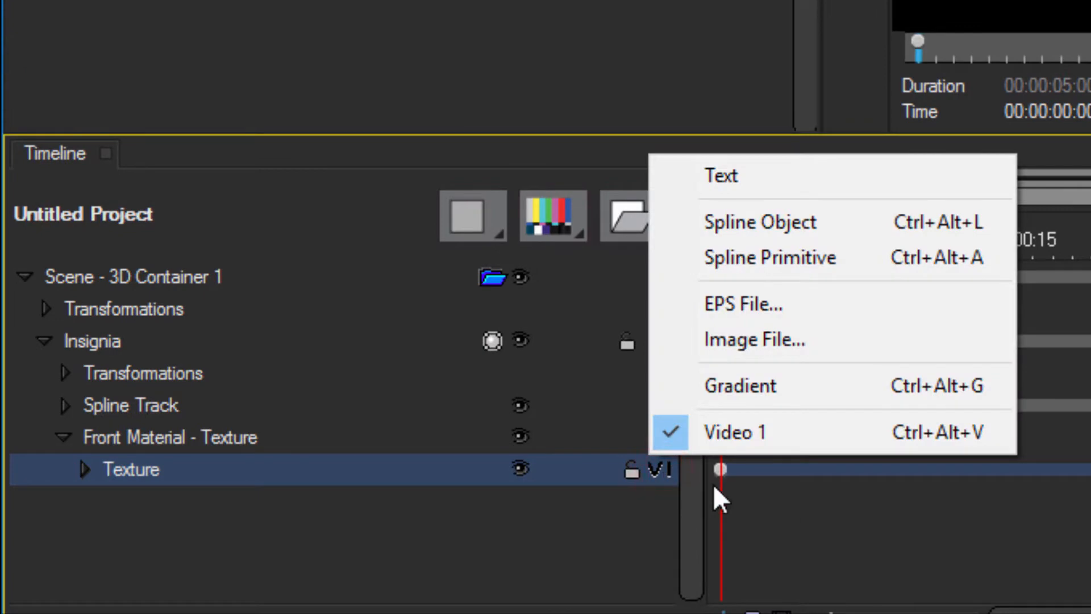
pyautogui.click(802, 339)
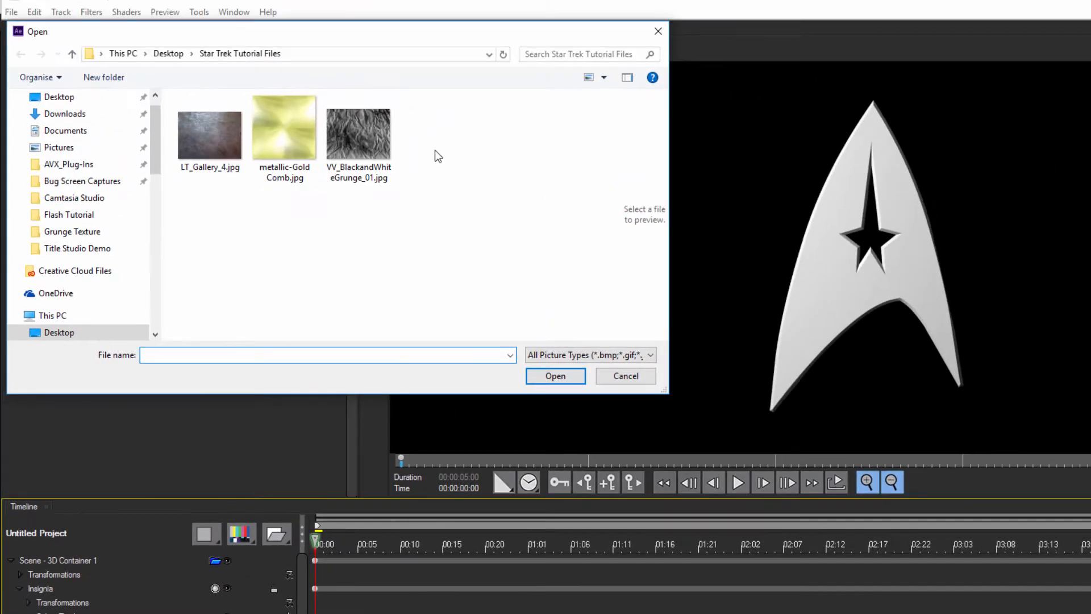
pyautogui.click(216, 167)
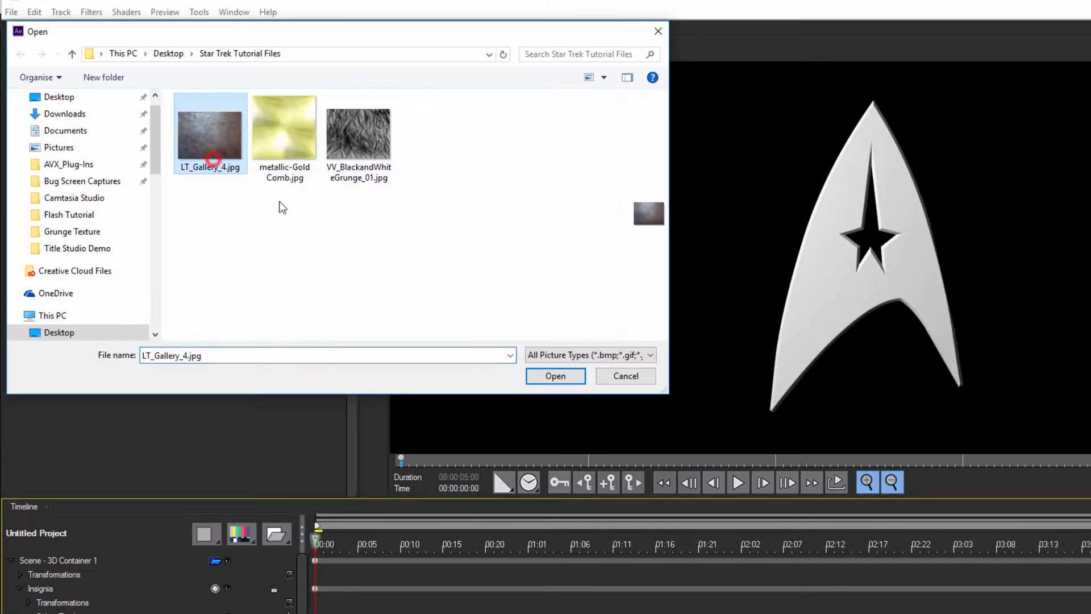
pyautogui.click(555, 376)
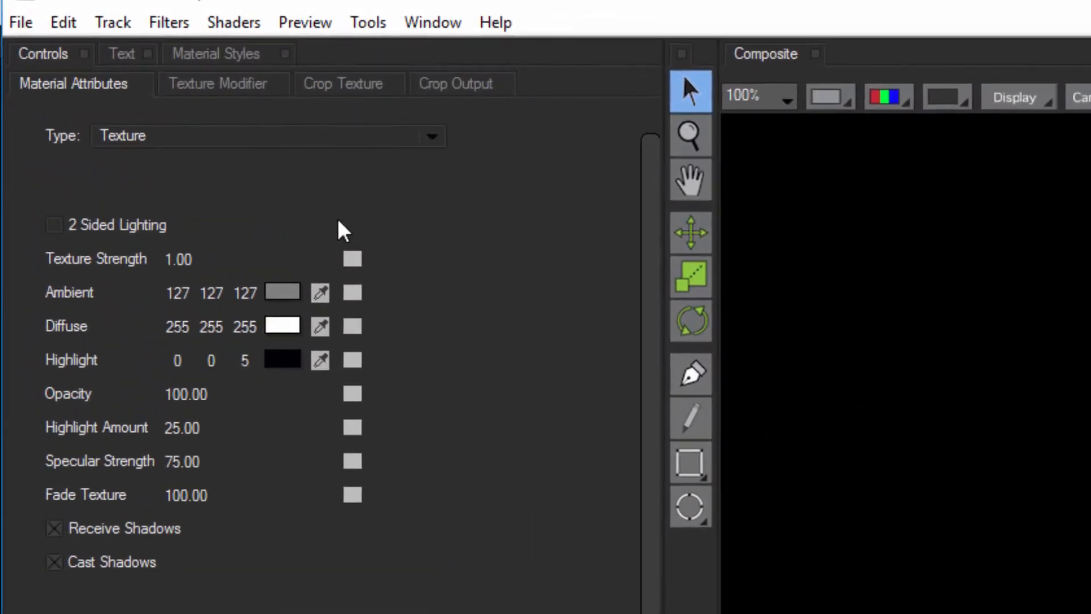
# - Scale the Insignia's front texture to 10 in X and 33.4 in Y
pyautogui.click(231, 92)
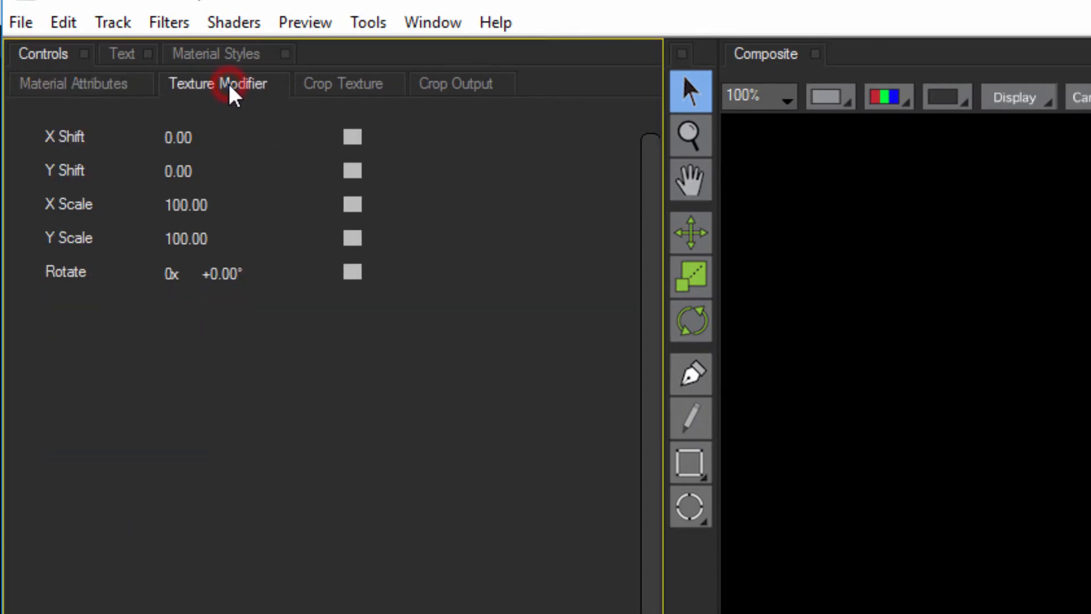
pyautogui.click(176, 211)
pyautogui.write('10')
pyautogui.press('Tab')
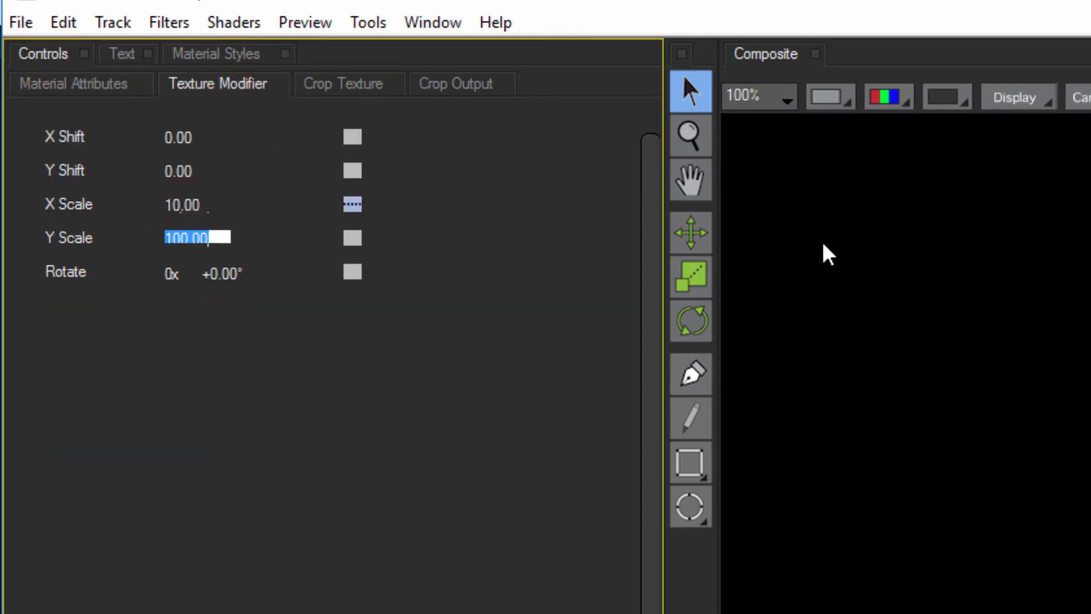
pyautogui.write('33.4')
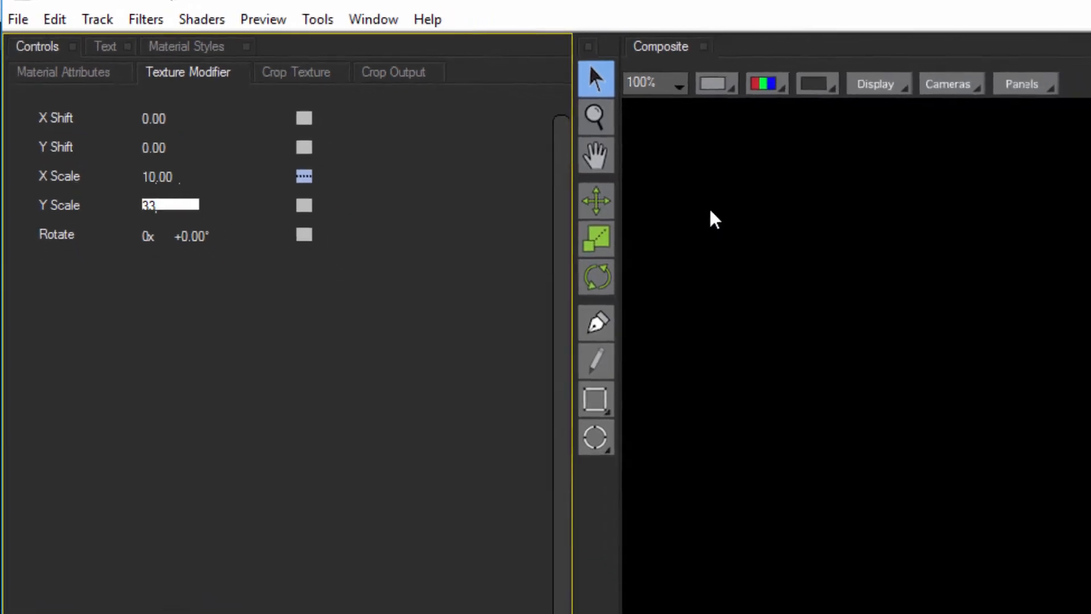
pyautogui.press('Return')
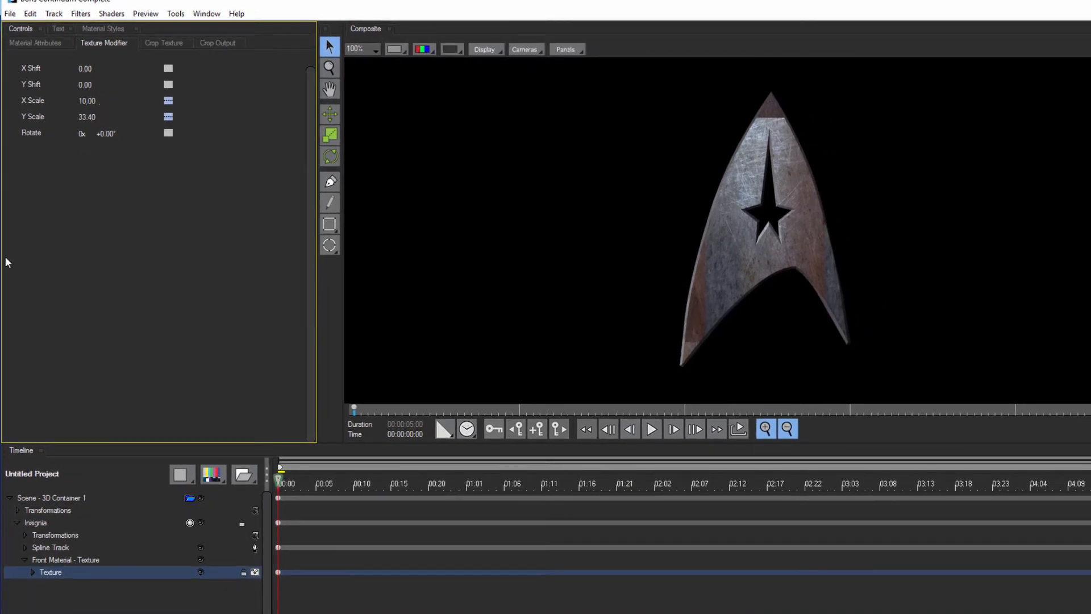
# - Set the Insignia track's extrusion to 4
pyautogui.click(35, 522)
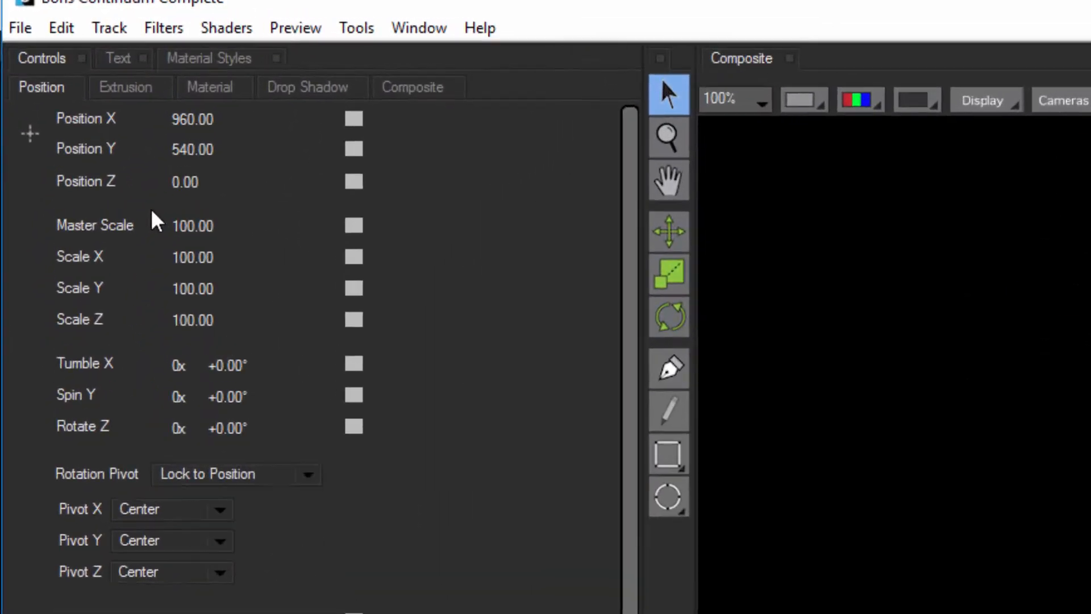
pyautogui.click(59, 43)
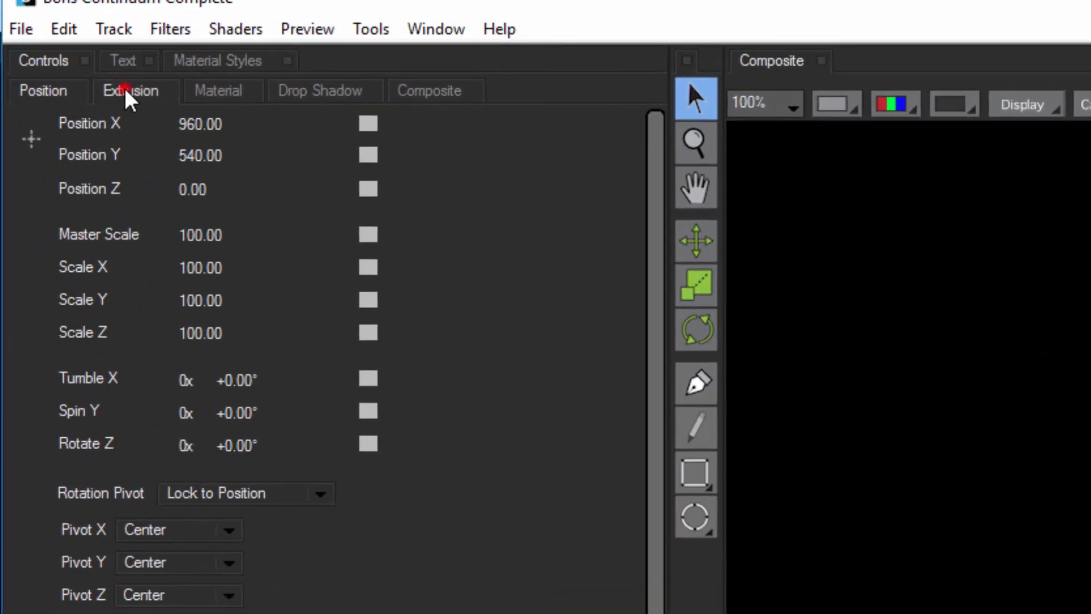
pyautogui.click(183, 124)
pyautogui.write('4')
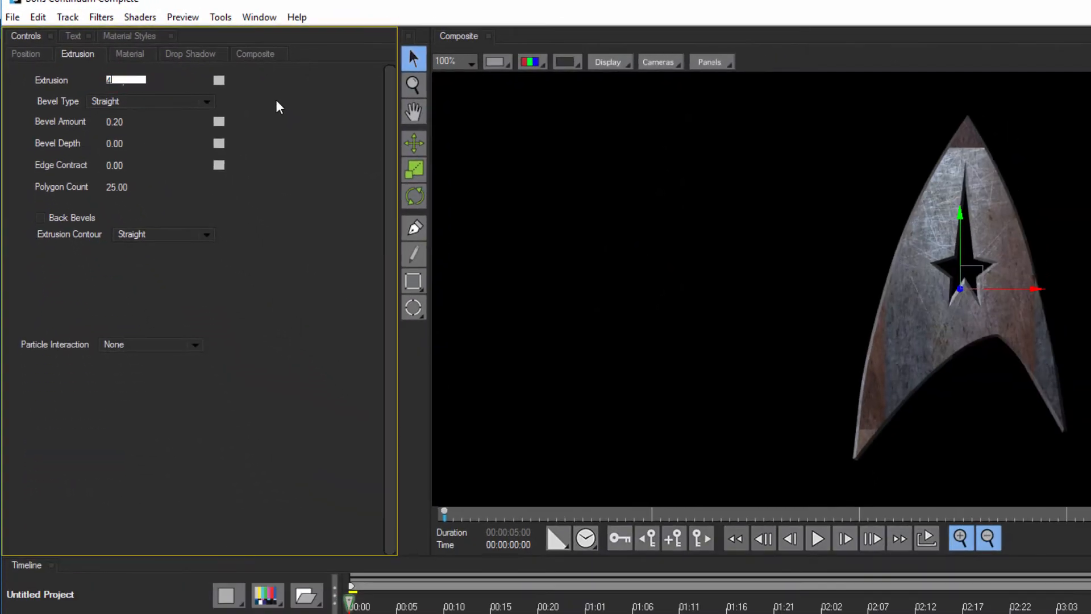
pyautogui.press('Tab')
# - Give the Insignia a Convex bevel with a bevel amount of 0.10 and enable back bevels
pyautogui.click(210, 101)
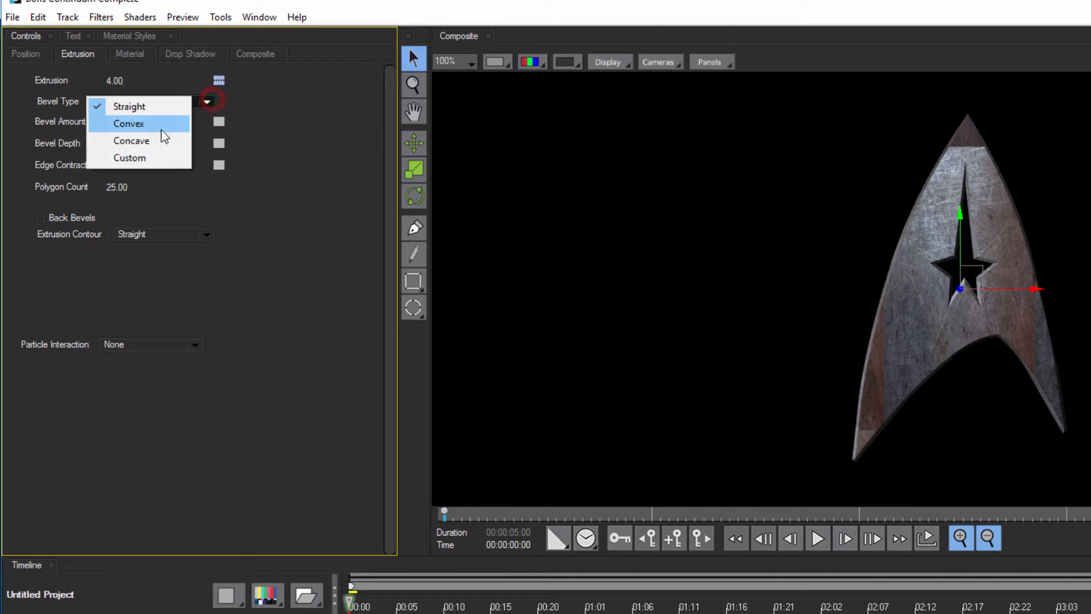
pyautogui.click(160, 124)
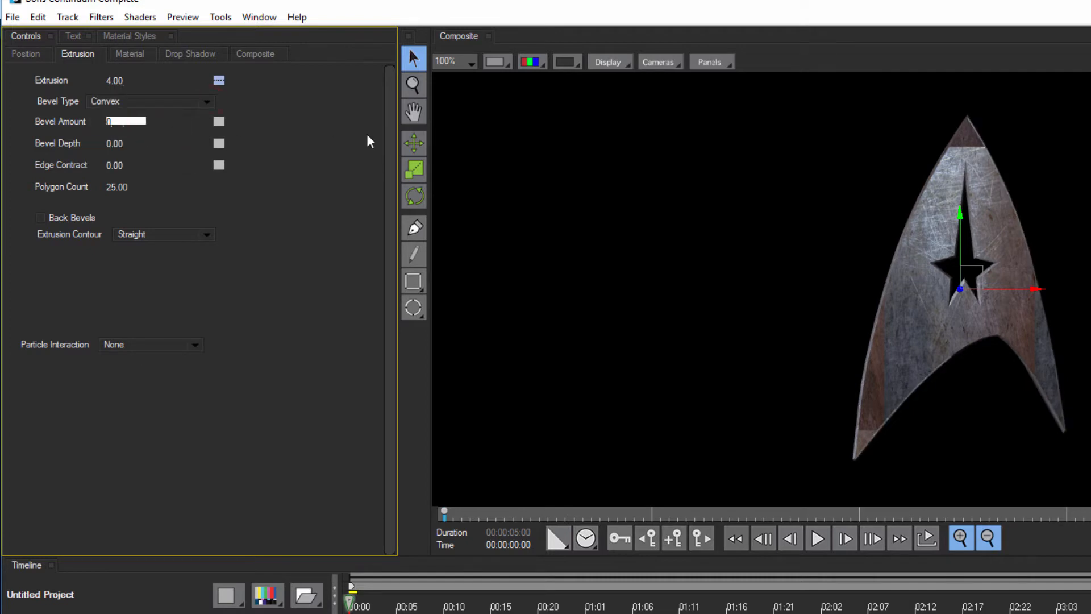
pyautogui.click(54, 222)
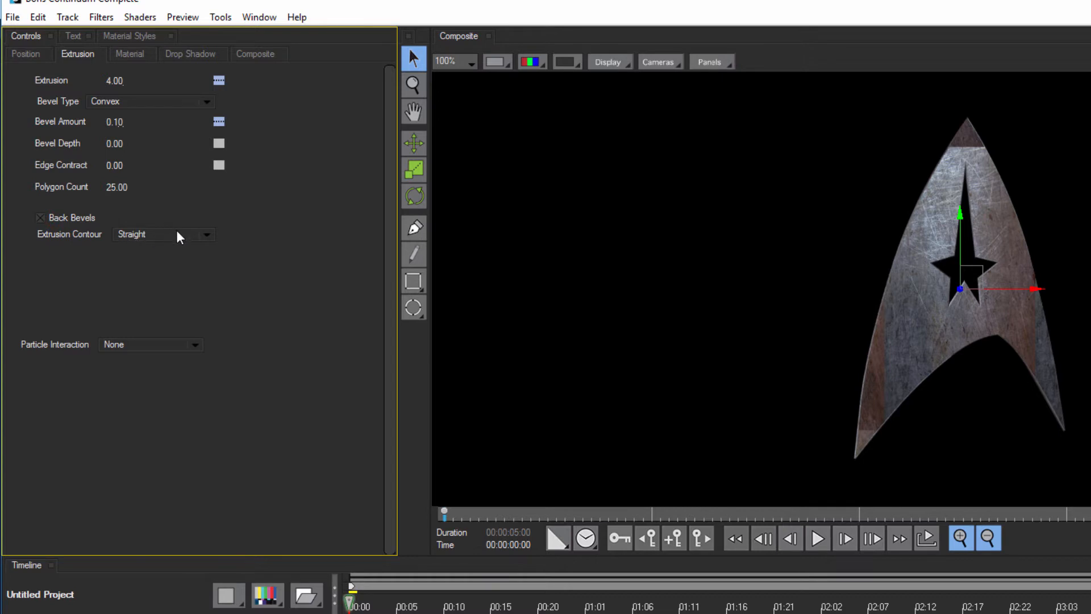
# - Position the Insignia at X 974 and Y 576
pyautogui.click(27, 53)
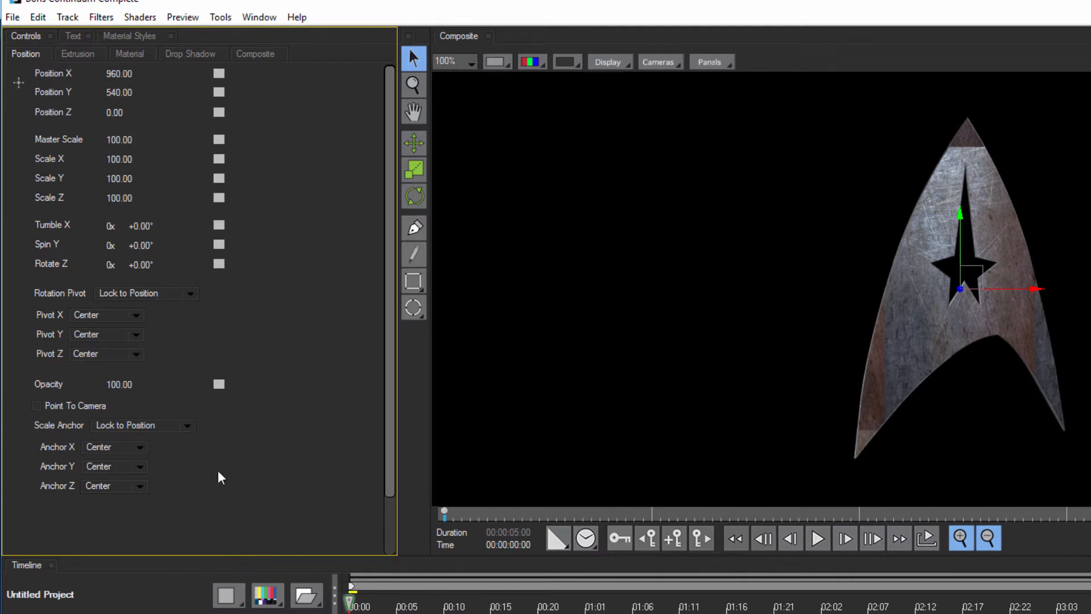
pyautogui.click(126, 77)
pyautogui.write('974')
pyautogui.press('Tab')
pyautogui.write('57')
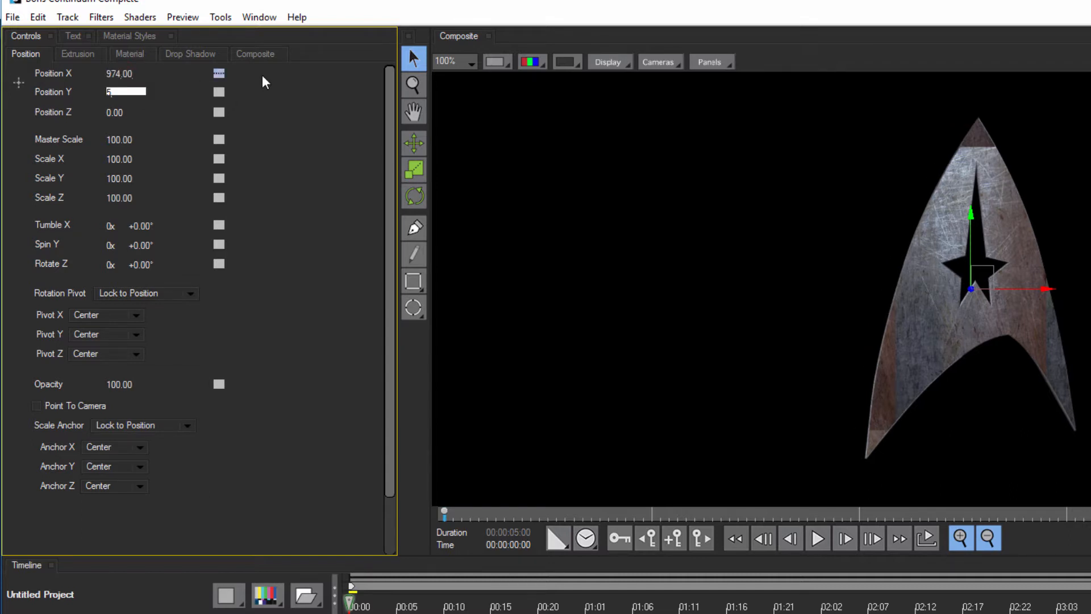
pyautogui.write('6')
pyautogui.press('Tab')
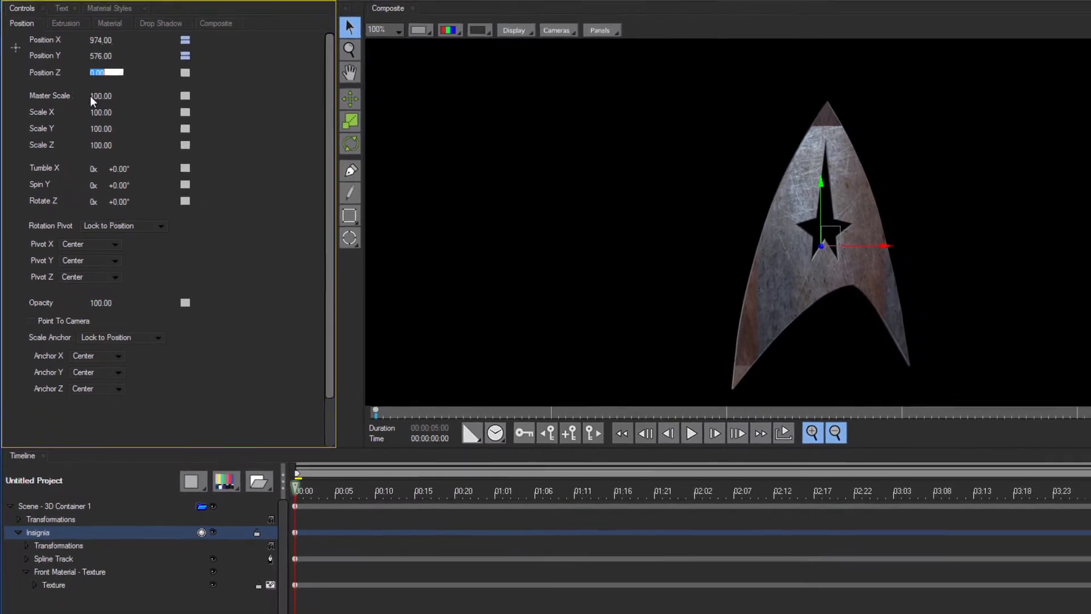
# - Set the Insignia's master scale to 538 and show the composite at 50% magnification
pyautogui.click(108, 140)
pyautogui.write('538')
pyautogui.press('Return')
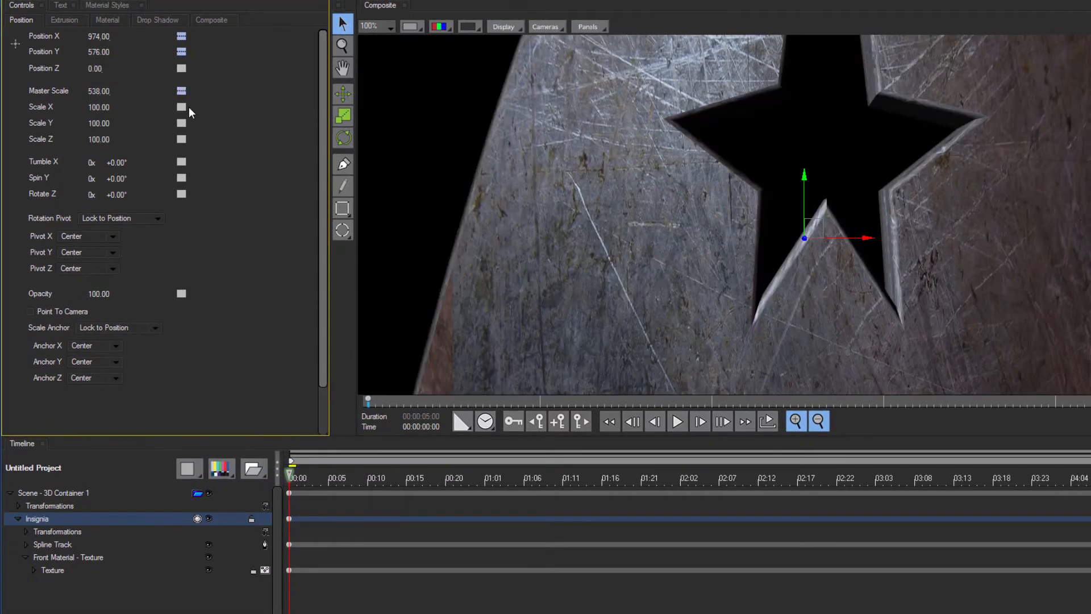
pyautogui.scroll(-1, 563, 162)
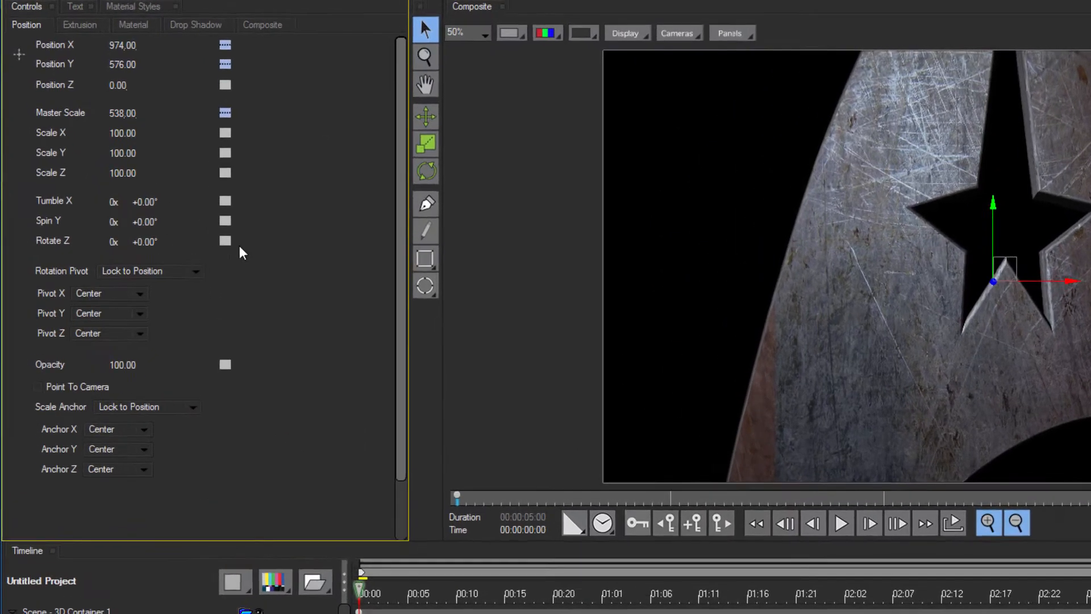
# - Set the Insignia's Spin Y interpolation to Linear and enter a negative starting angle at time 0 that turns it edge-on
pyautogui.click(181, 178)
pyautogui.click(212, 228)
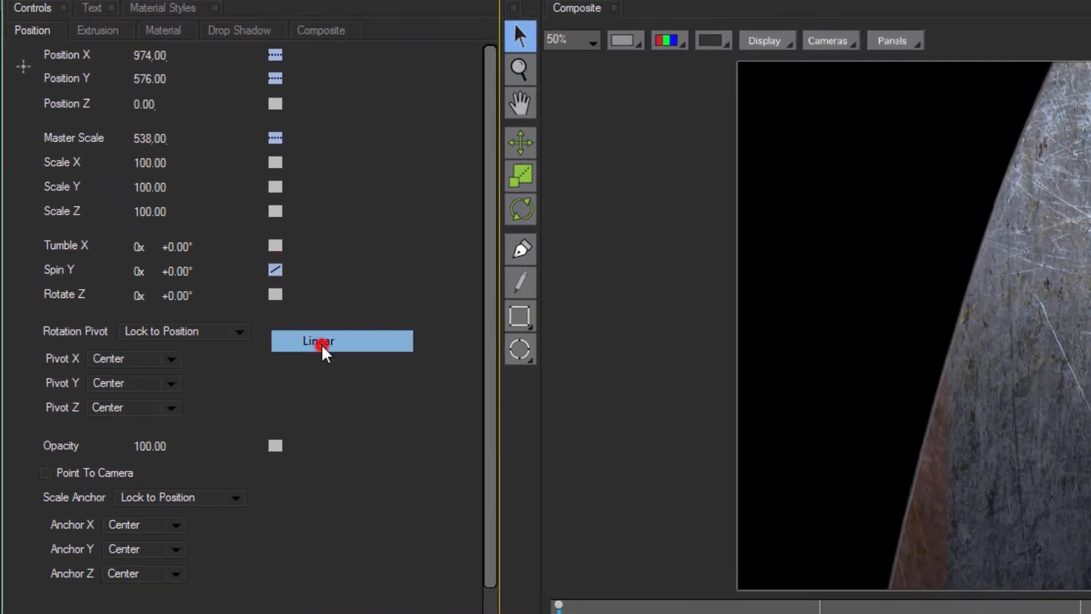
pyautogui.click(177, 271)
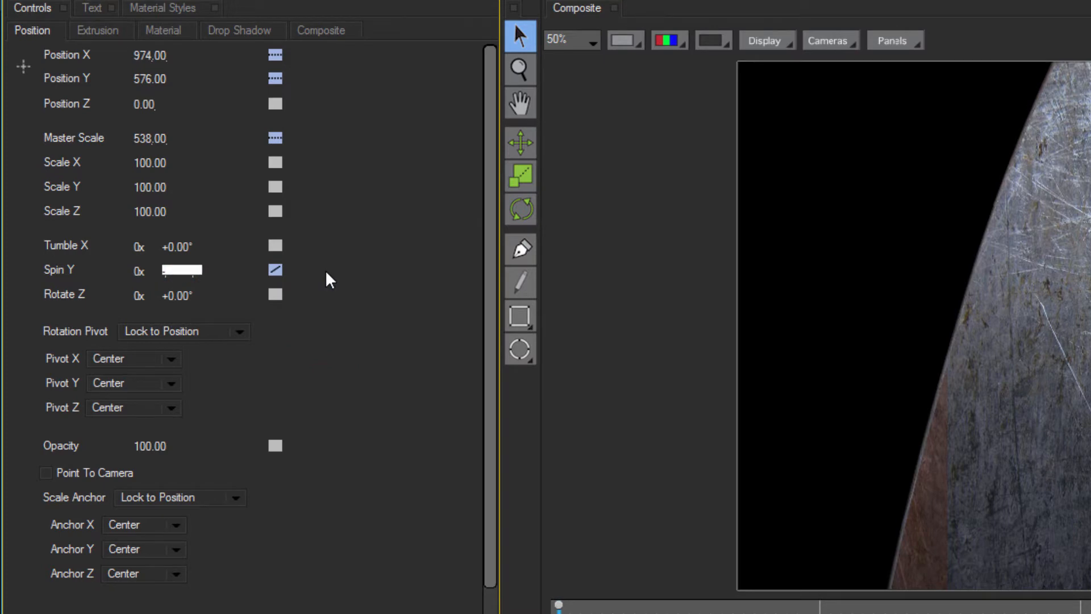
pyautogui.click(338, 292)
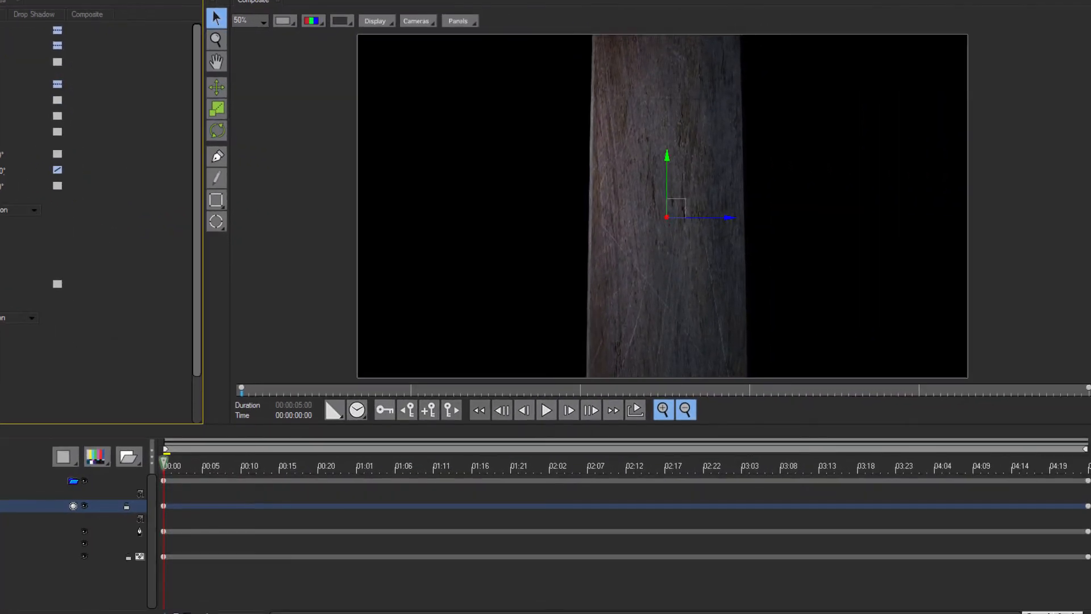
# - Keyframe the Insignia's Spin Y at 0° at the timeline's end, 00:00:05:00, and return to the start of the timeline
pyautogui.click(1087, 507)
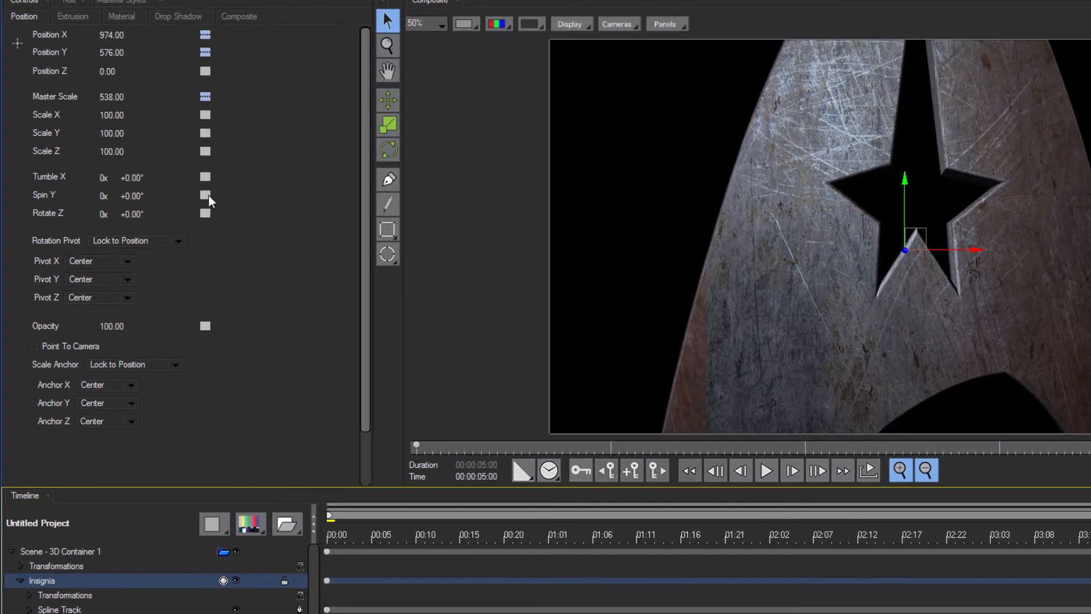
pyautogui.click(206, 196)
pyautogui.click(237, 234)
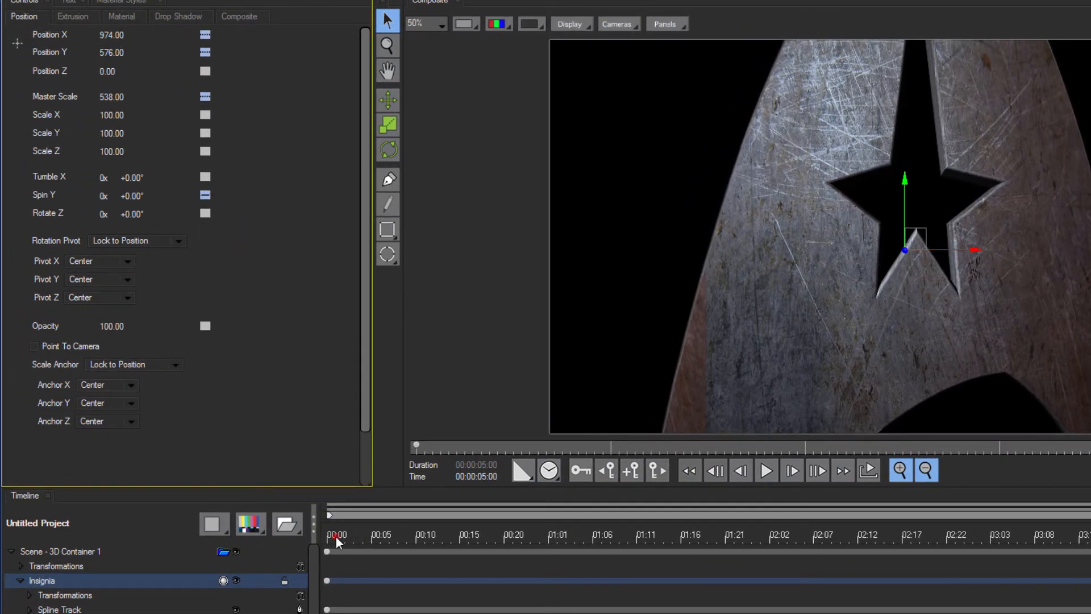
pyautogui.moveTo(336, 536); pyautogui.dragTo(220, 493)
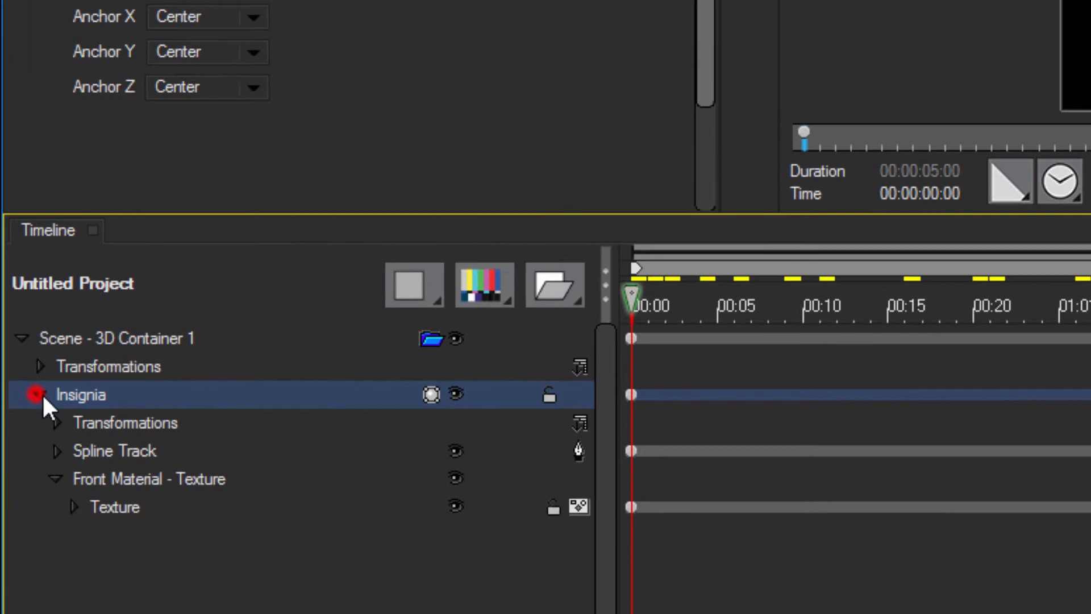
# - Collapse the Insignia track, add an extruded text track to the scene, and hide the Insignia
pyautogui.click(41, 394)
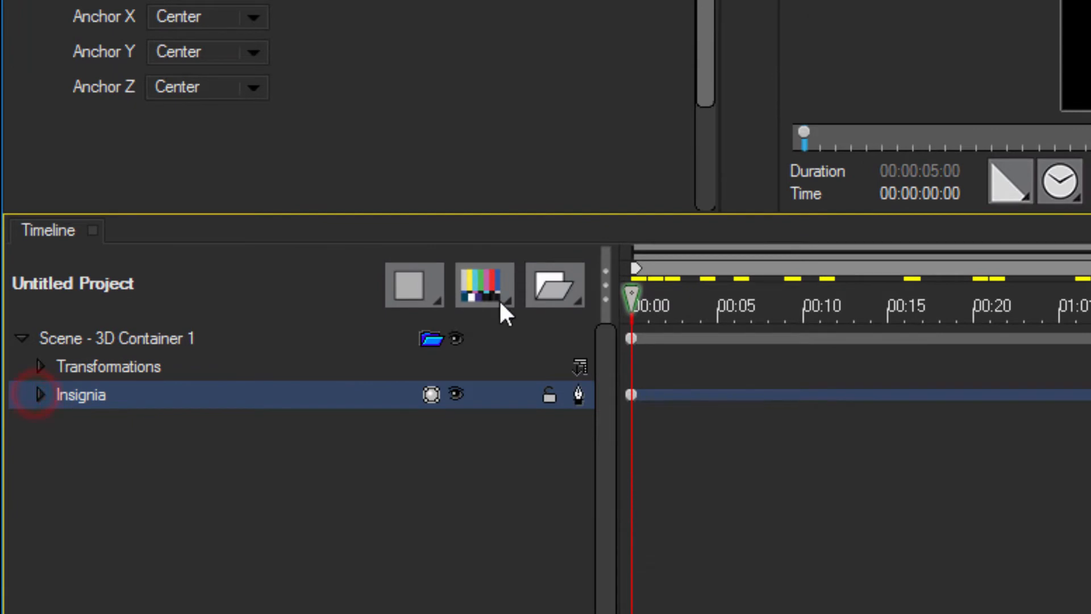
pyautogui.click(500, 298)
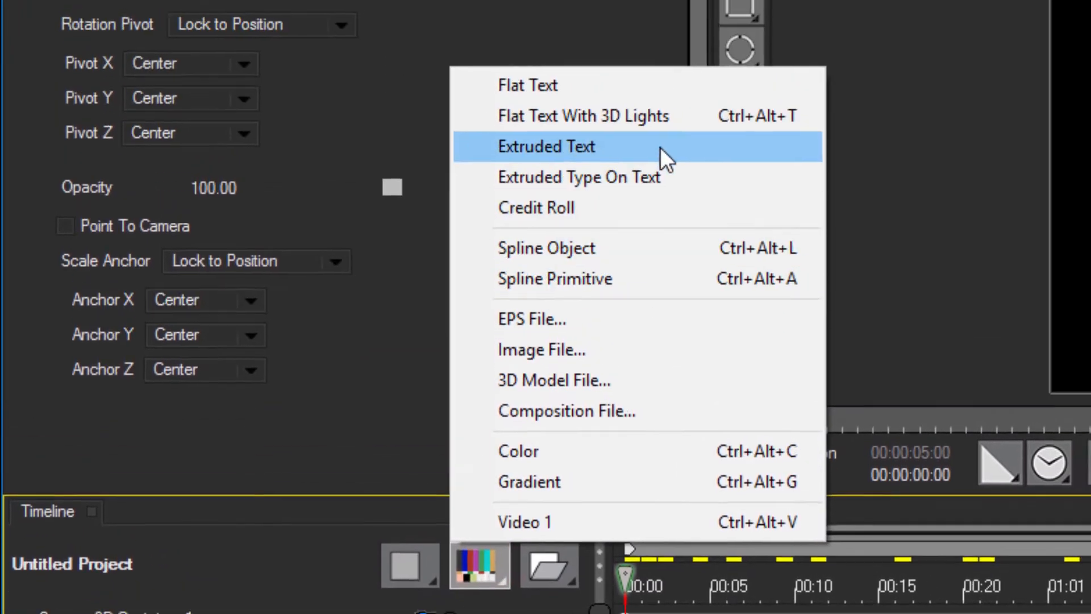
pyautogui.click(659, 126)
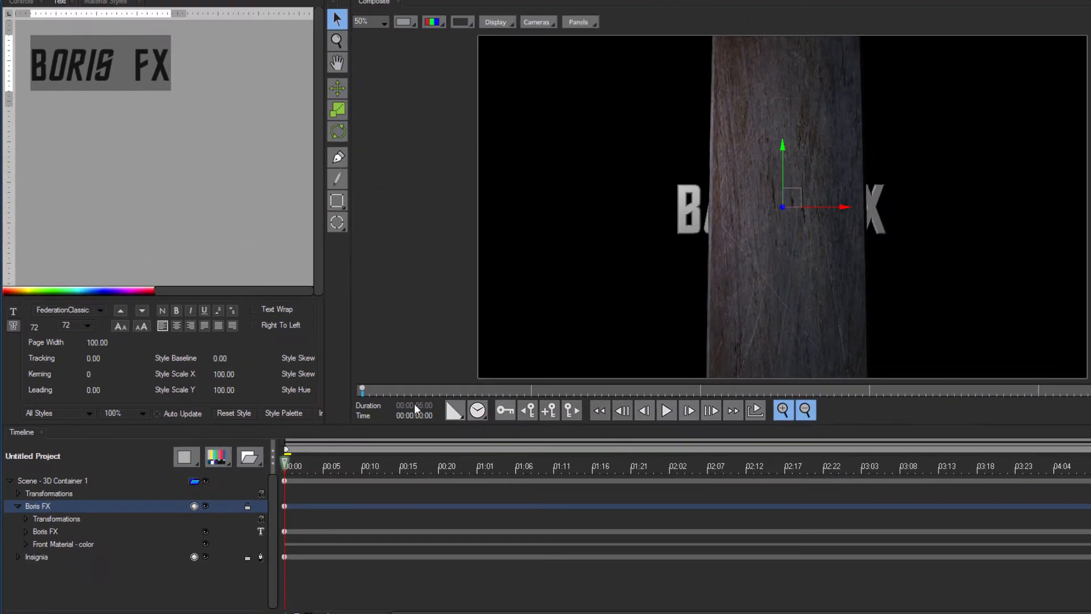
pyautogui.click(206, 557)
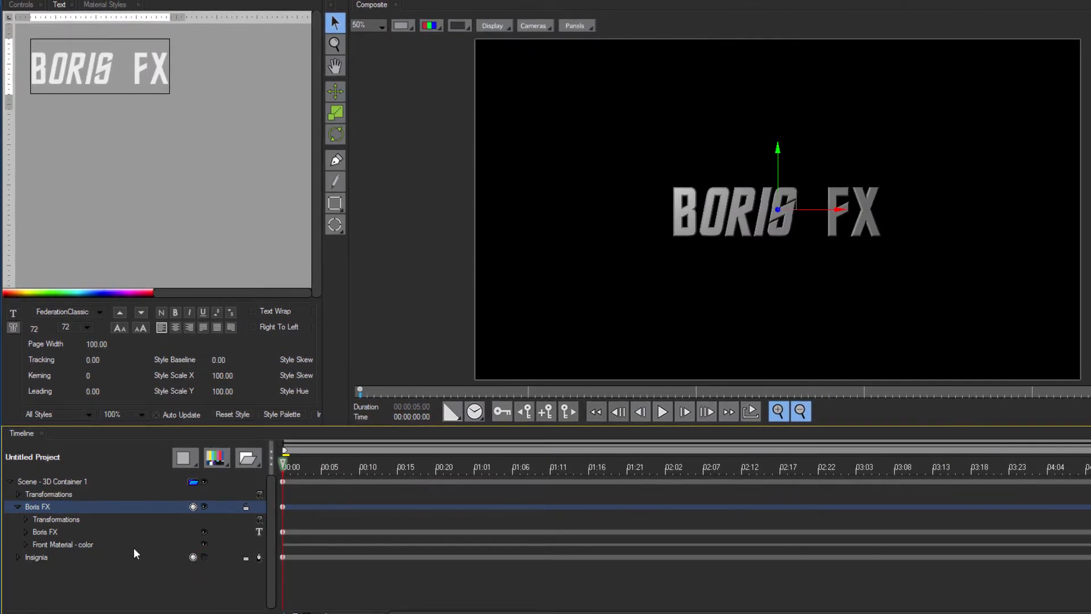
# - Replace the placeholder text with STAR TREK
pyautogui.click(217, 77)
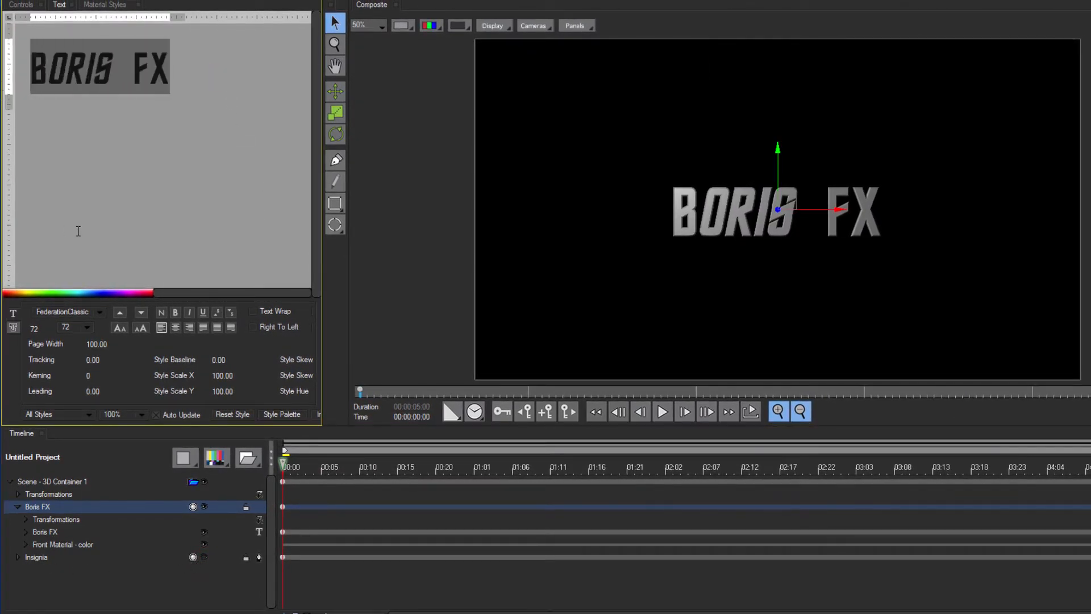
pyautogui.write('ST')
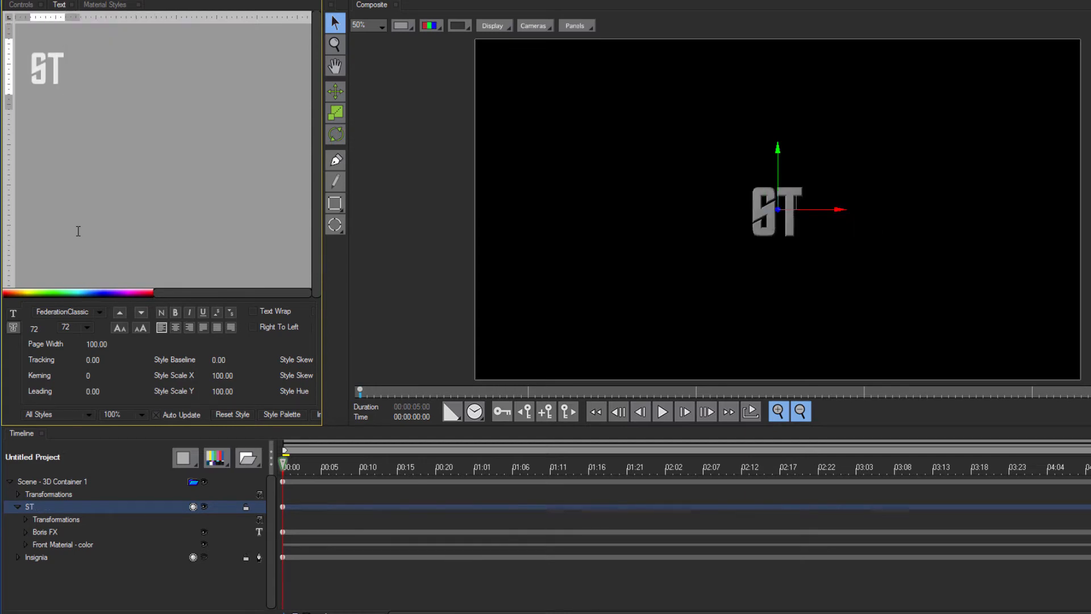
pyautogui.write('AR TREK')
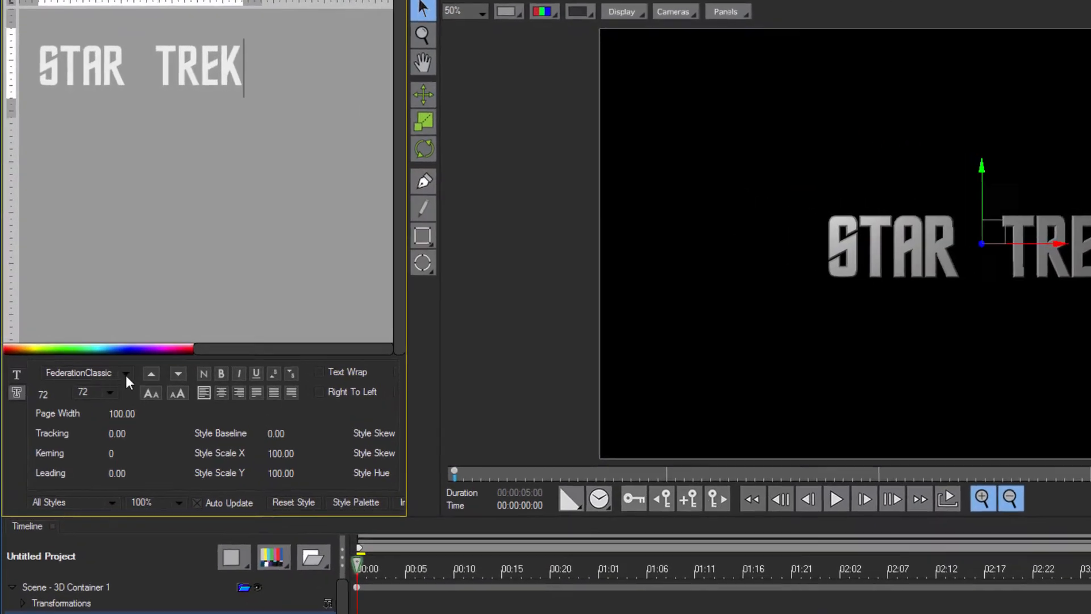
# - Keep the FederationClassic font for the STAR TREK text and set its tracking to 12.57
pyautogui.click(104, 322)
pyautogui.click(104, 322)
pyautogui.click(104, 321)
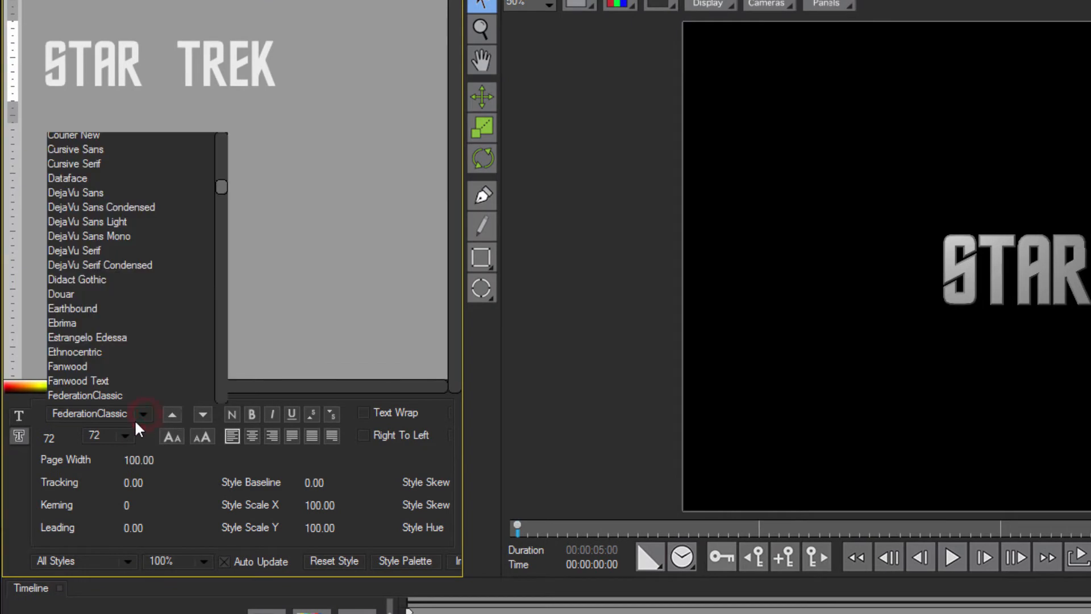
pyautogui.click(131, 484)
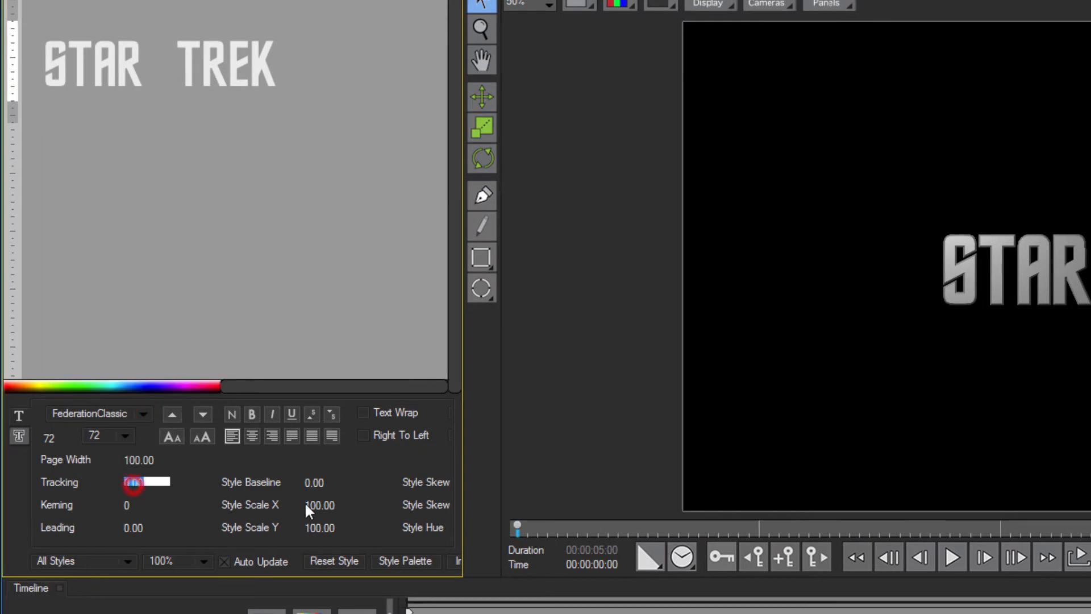
pyautogui.write('12.57')
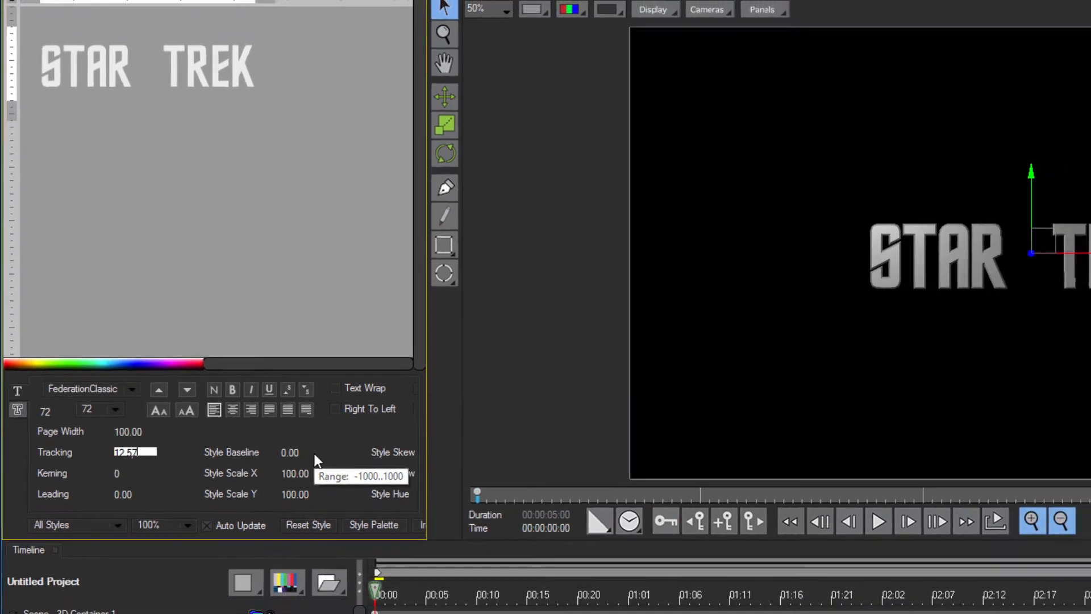
pyautogui.press('Return')
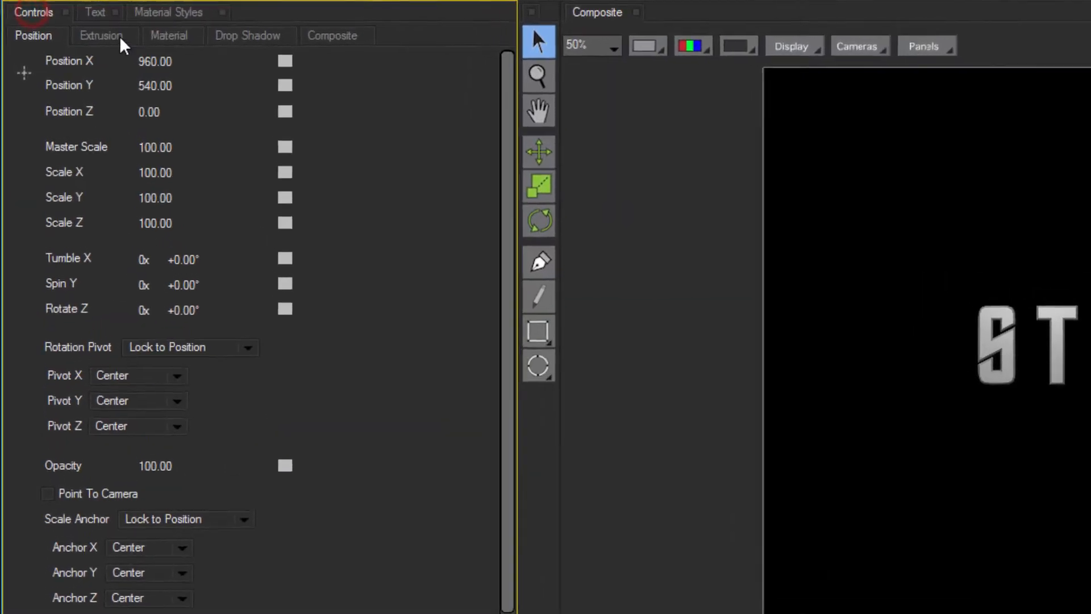
# - Set the STAR TREK text's extrusion to 3.1 and its bevel amount to 0
pyautogui.click(117, 37)
pyautogui.click(187, 85)
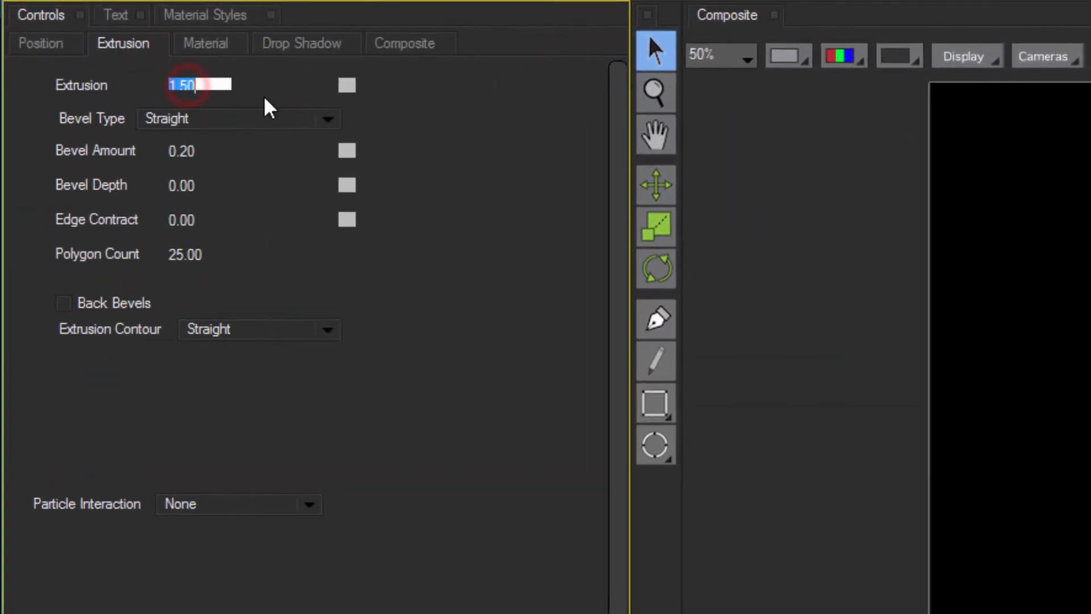
pyautogui.write('3.1')
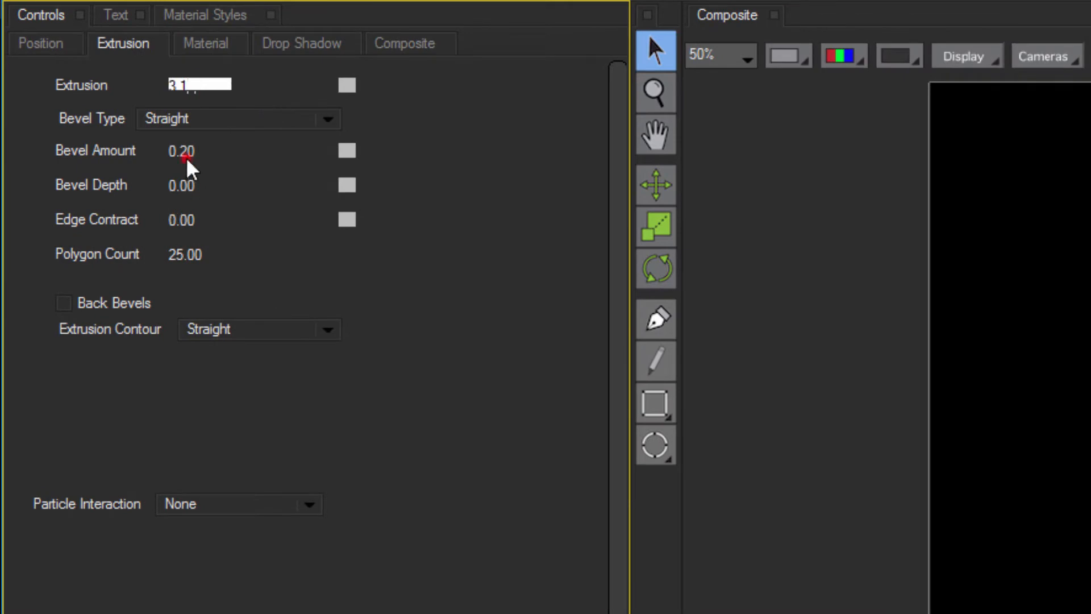
pyautogui.click(182, 150)
pyautogui.write('0')
pyautogui.press('Return')
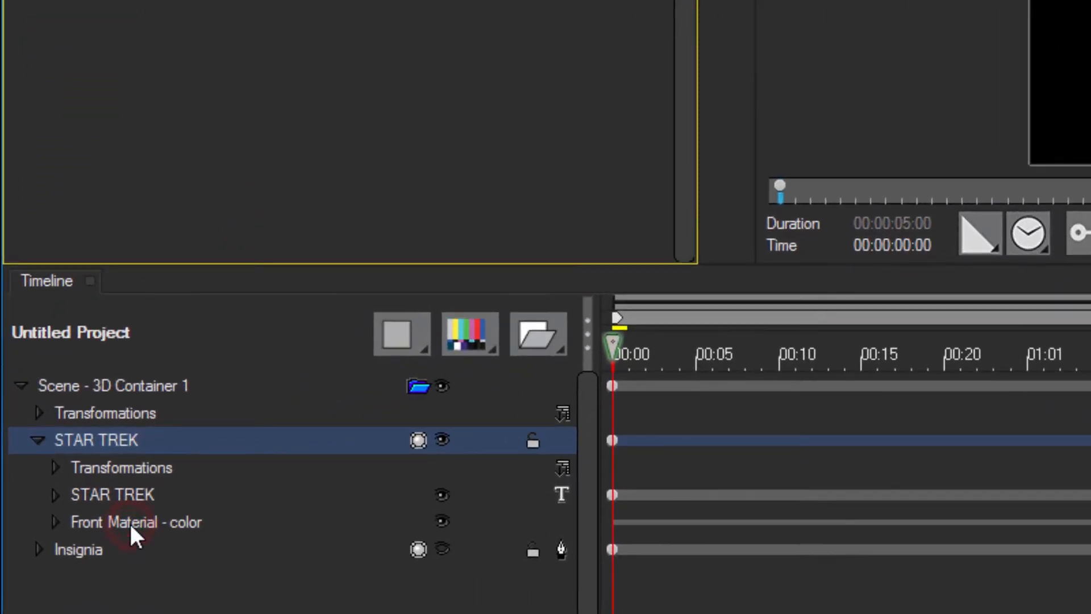
# - Change the STAR TREK text's front material type from Color to Texture
pyautogui.click(128, 521)
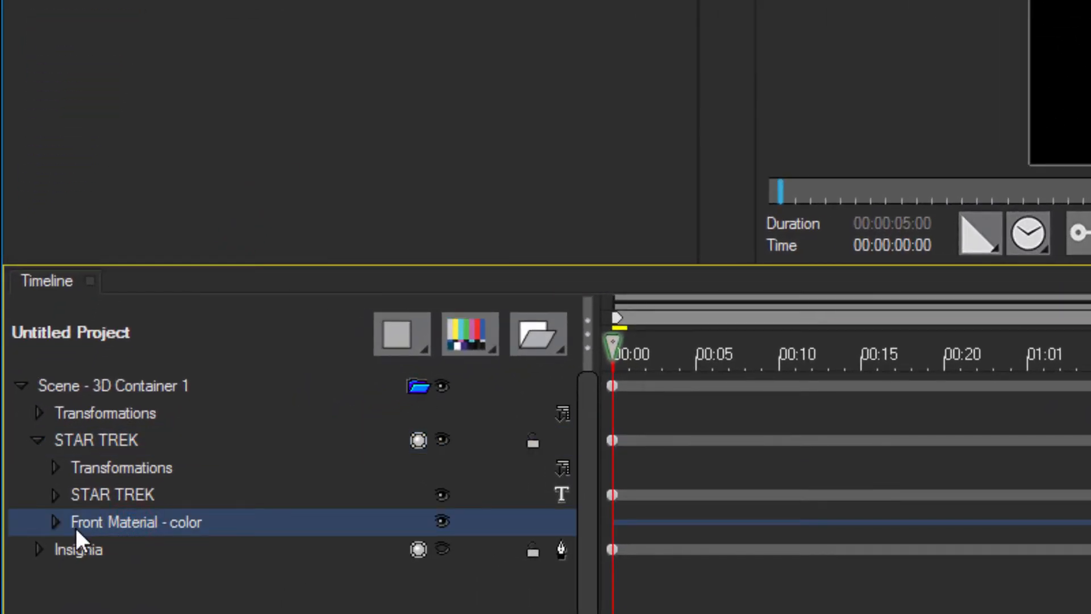
pyautogui.click(55, 523)
pyautogui.click(103, 548)
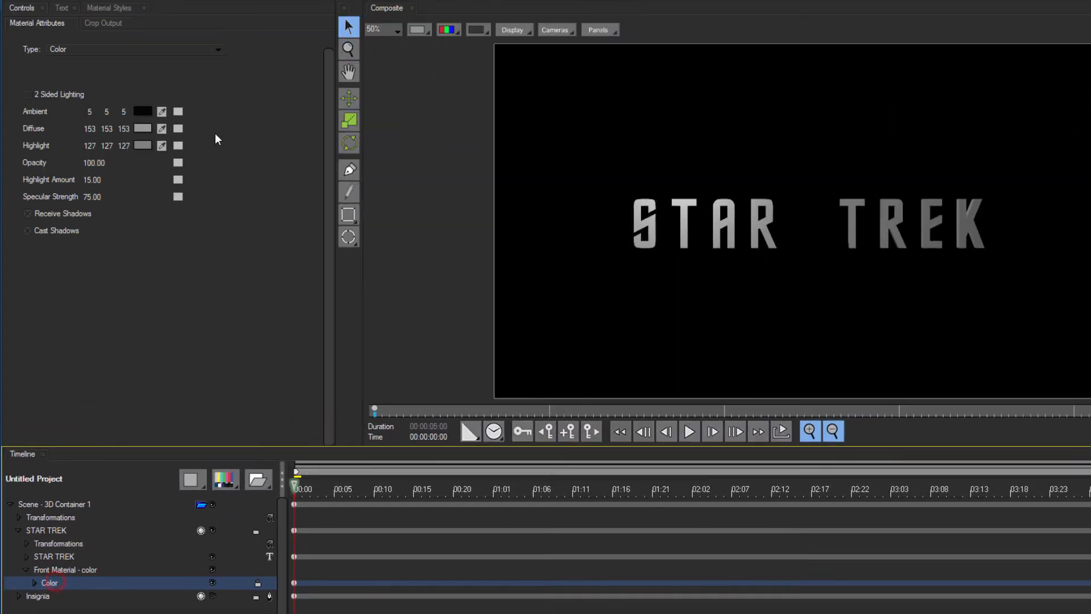
pyautogui.click(116, 50)
pyautogui.click(113, 179)
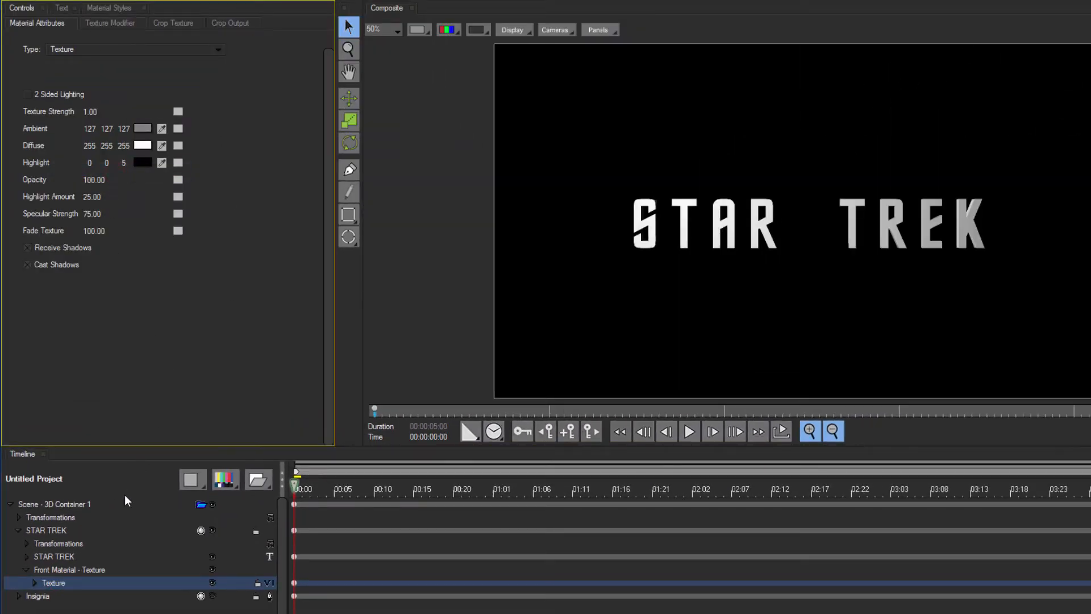
# - Load the image file metallic-Gold Comb.jpg as the texture of the STAR TREK front material
pyautogui.click(271, 583)
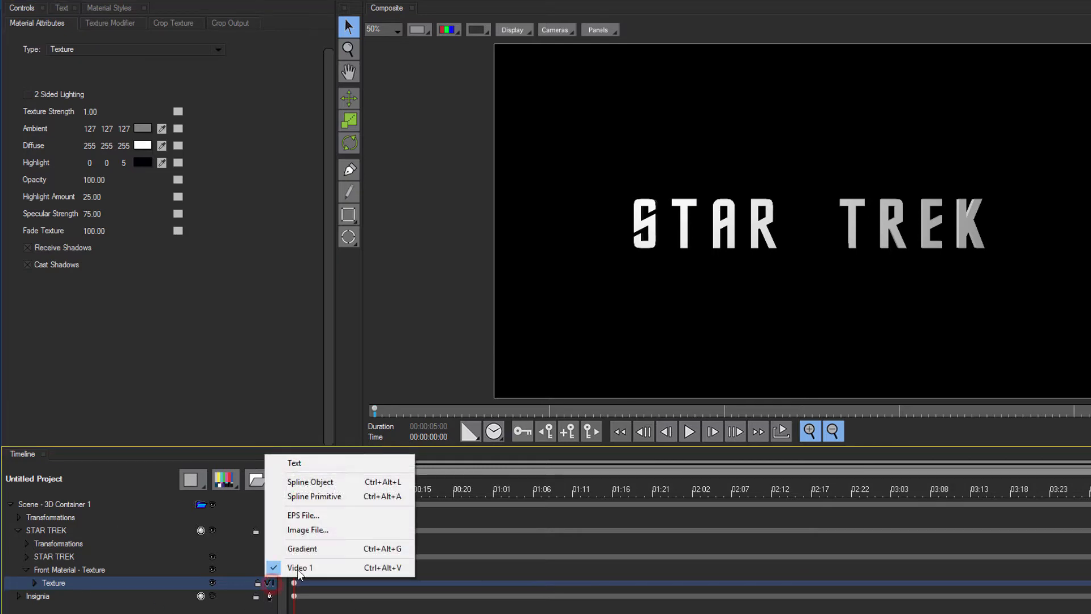
pyautogui.click(348, 528)
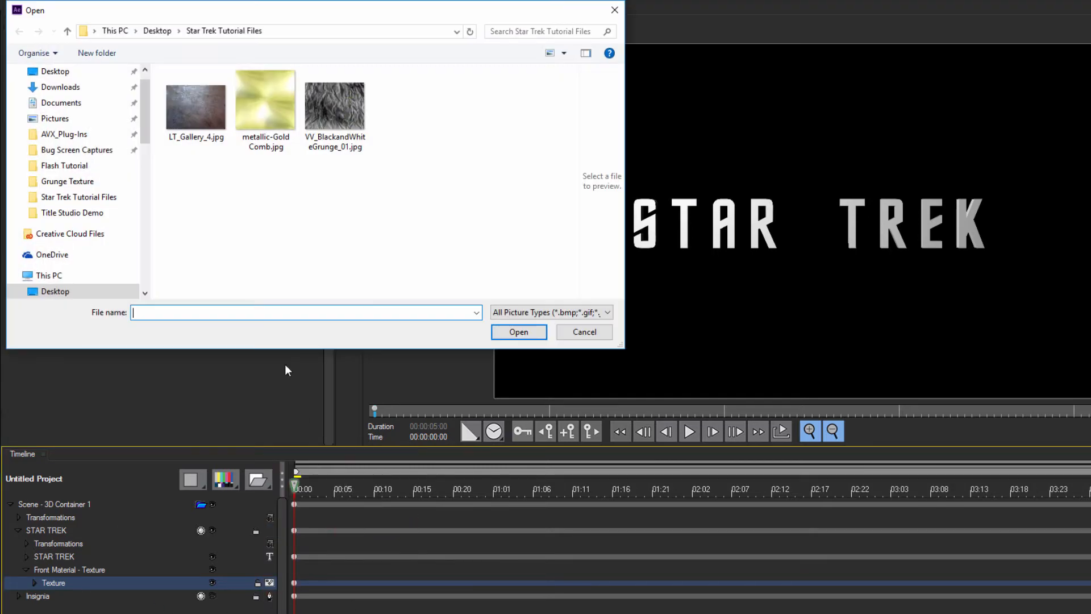
pyautogui.click(265, 108)
pyautogui.click(518, 332)
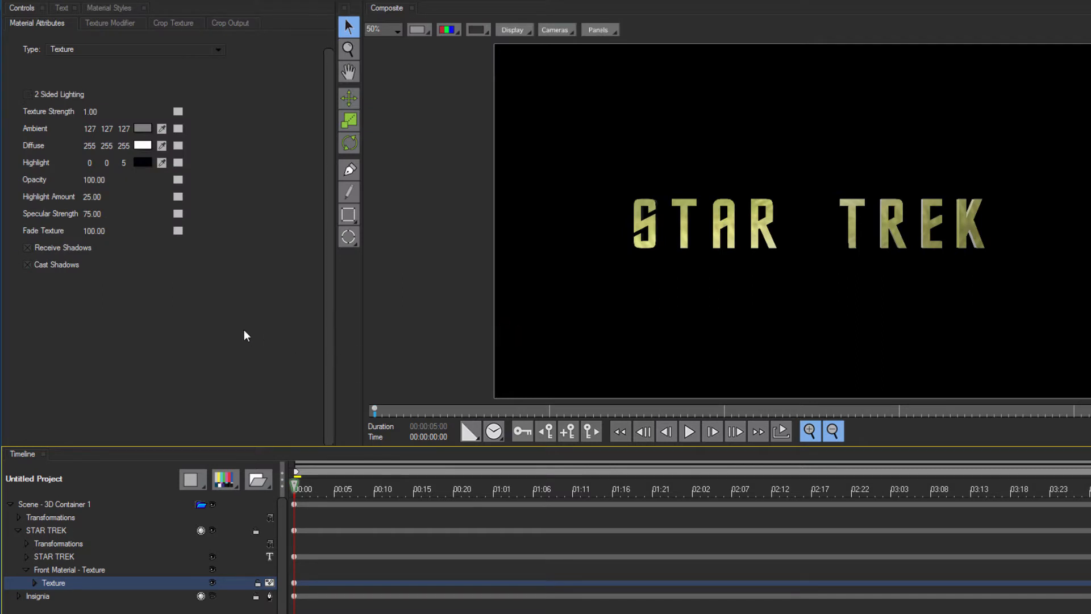
# - Set the STAR TREK text's Tumble X to -7.20° and its Position Z to -701.48
pyautogui.click(58, 530)
pyautogui.click(22, 23)
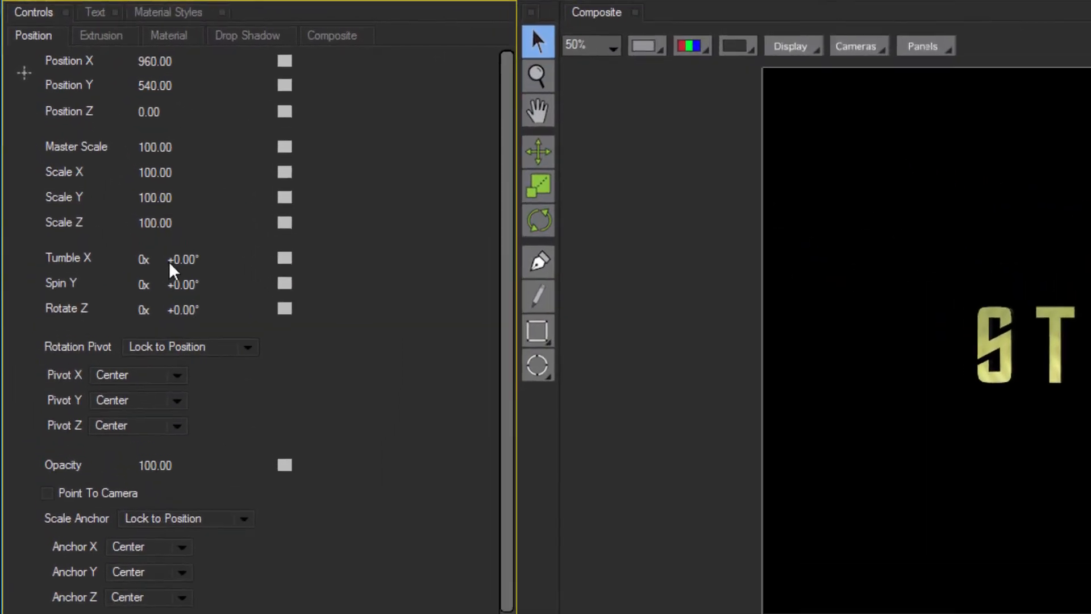
pyautogui.click(115, 168)
pyautogui.write('572')
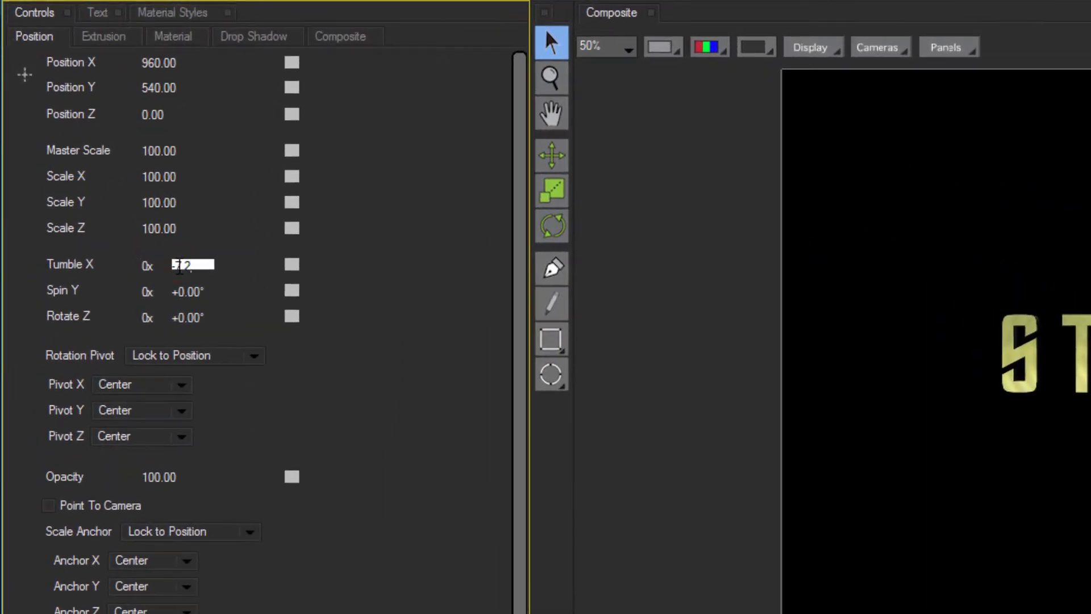
pyautogui.press('Return')
pyautogui.click(155, 115)
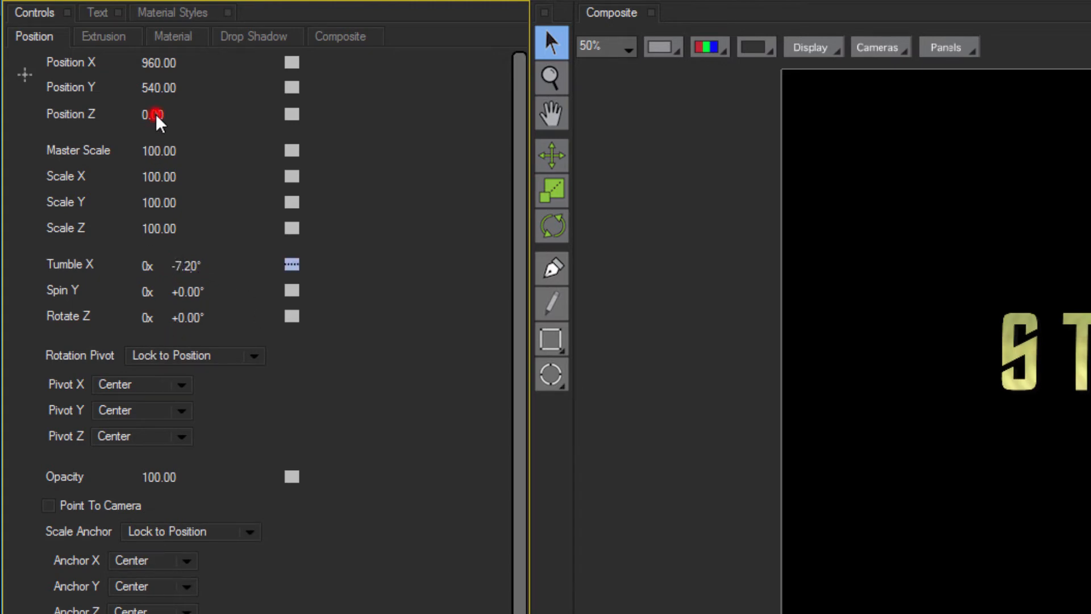
pyautogui.write('701.48')
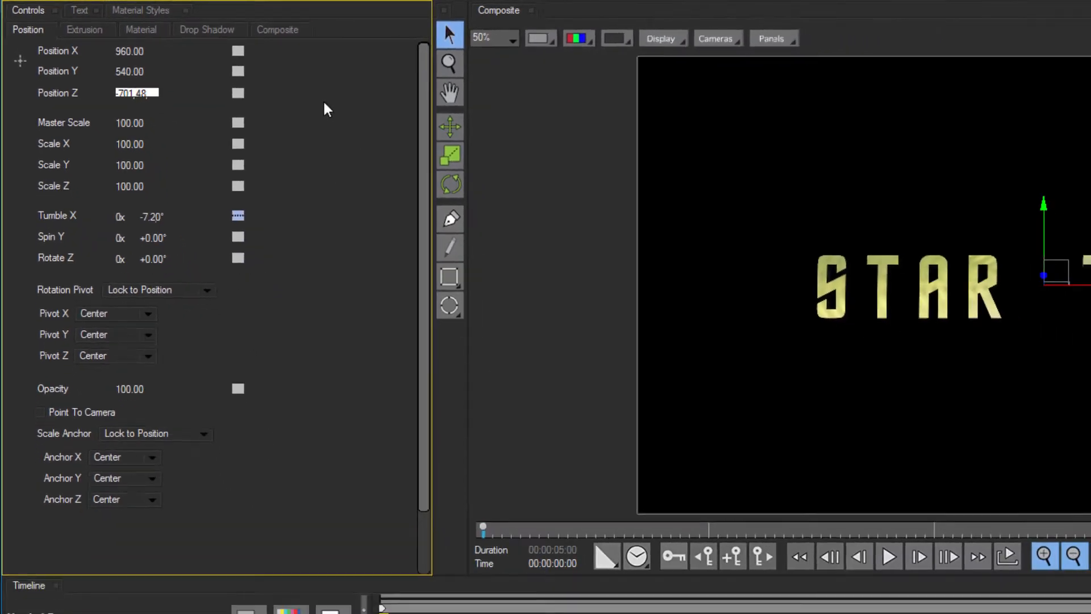
pyautogui.press('Return')
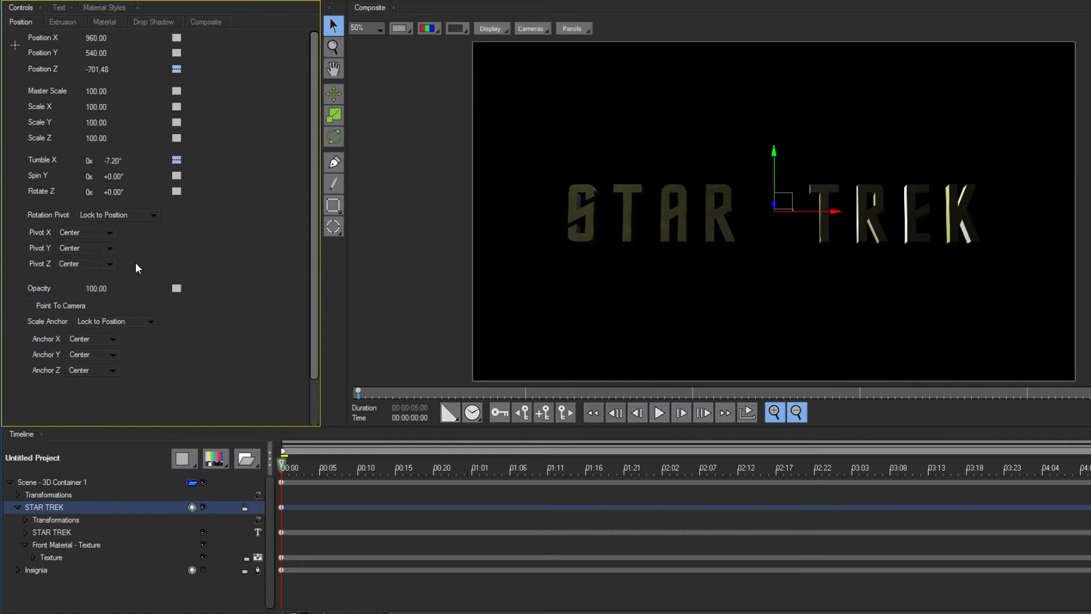
# - Unhide the Insignia and set the scene container's camera Zoom interpolation to Linear at 00:00:01:01
pyautogui.click(203, 569)
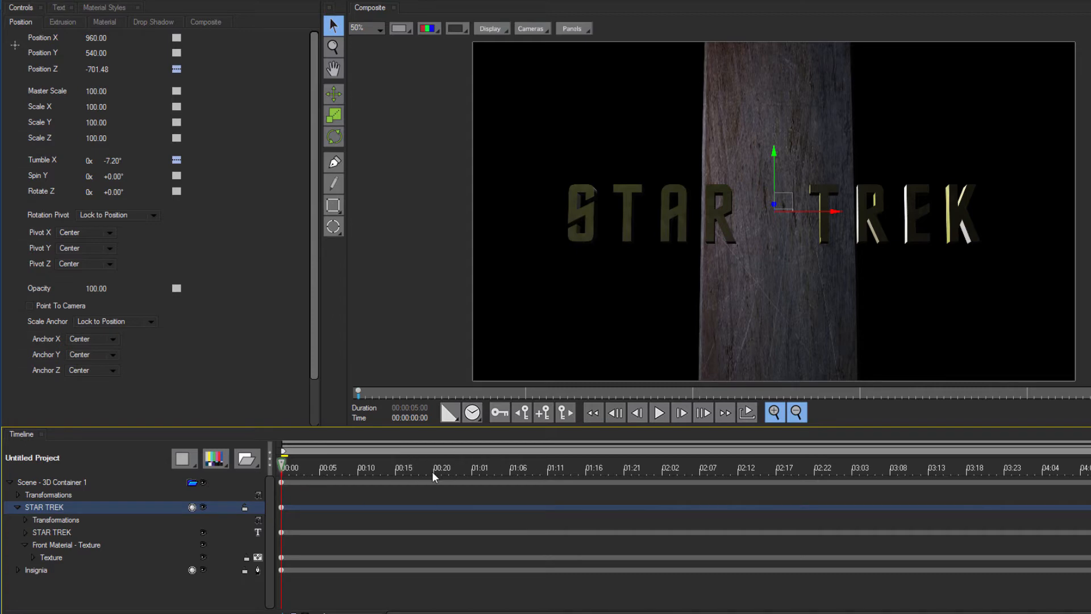
pyautogui.click(48, 482)
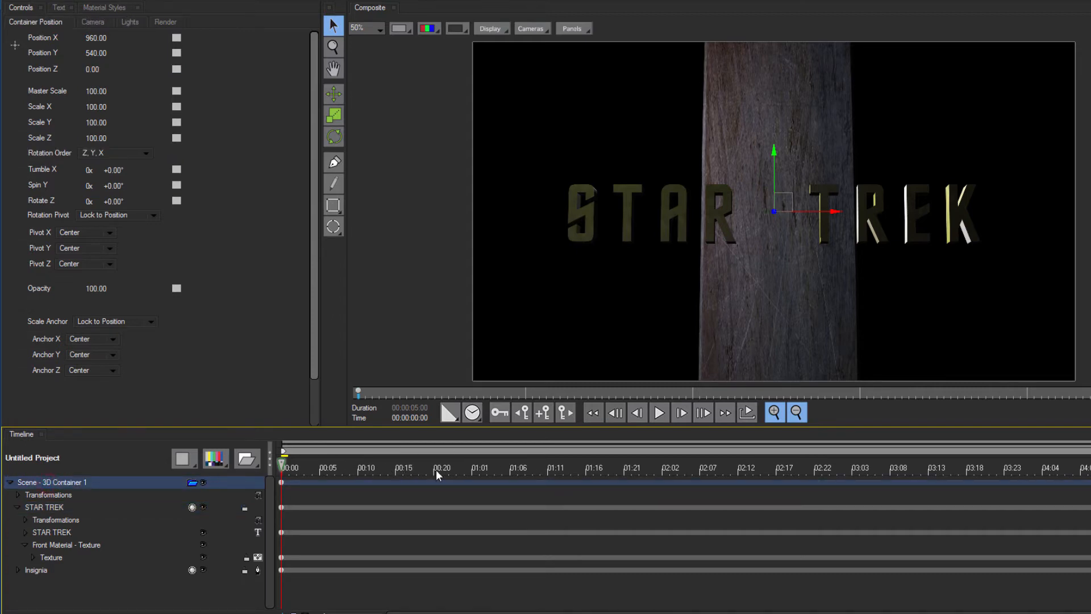
pyautogui.click(480, 469)
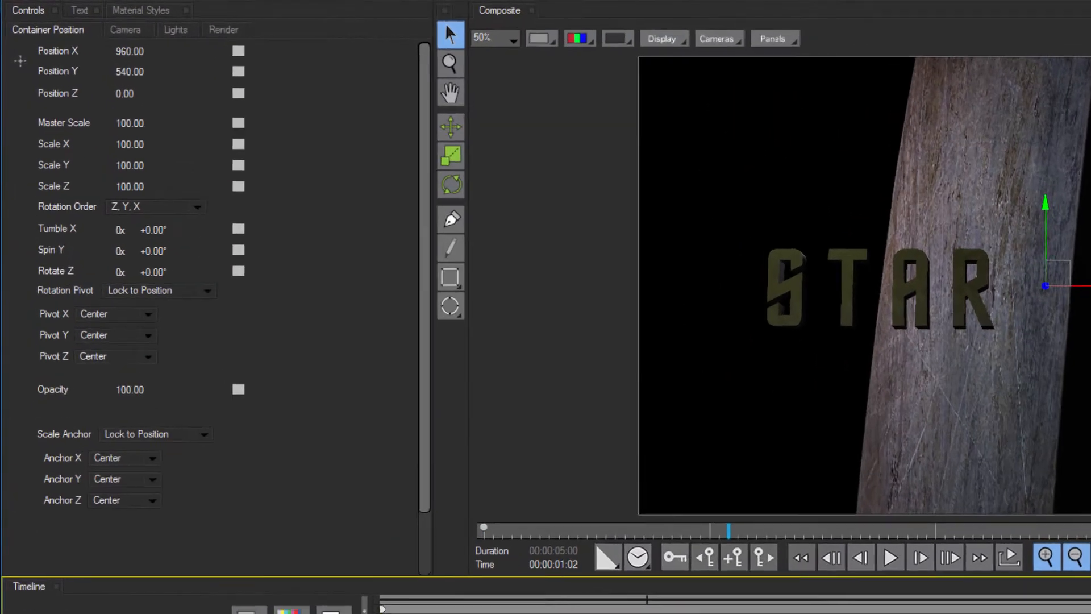
pyautogui.click(125, 30)
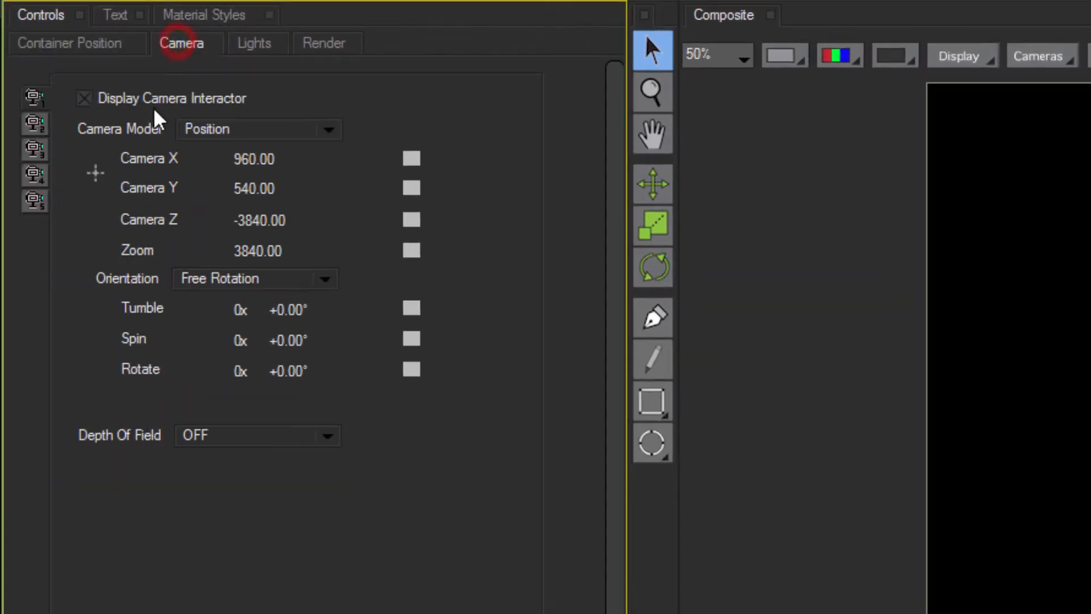
pyautogui.click(412, 252)
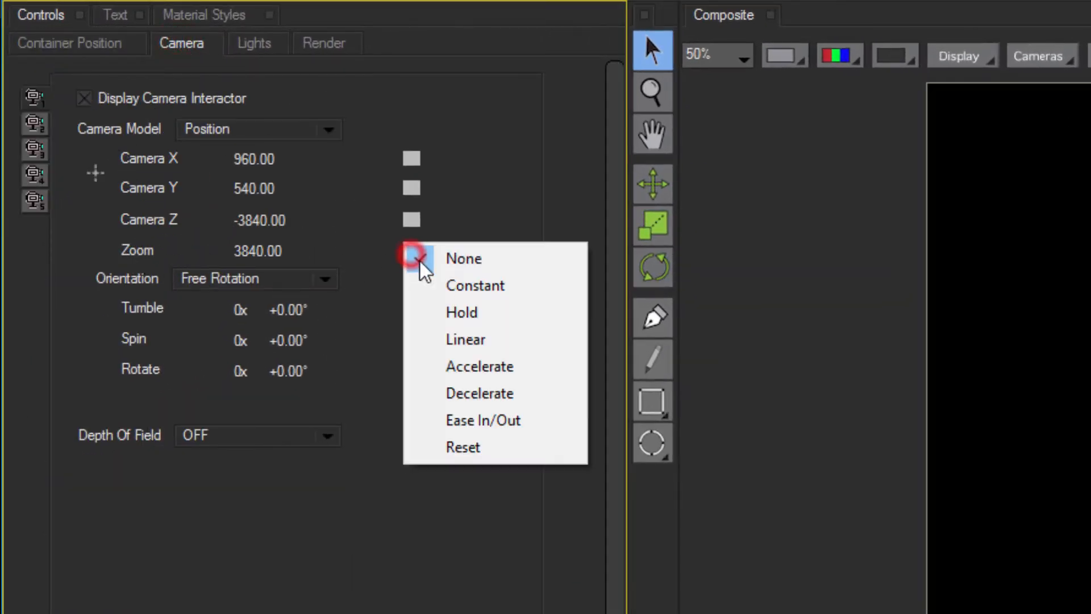
pyautogui.click(462, 339)
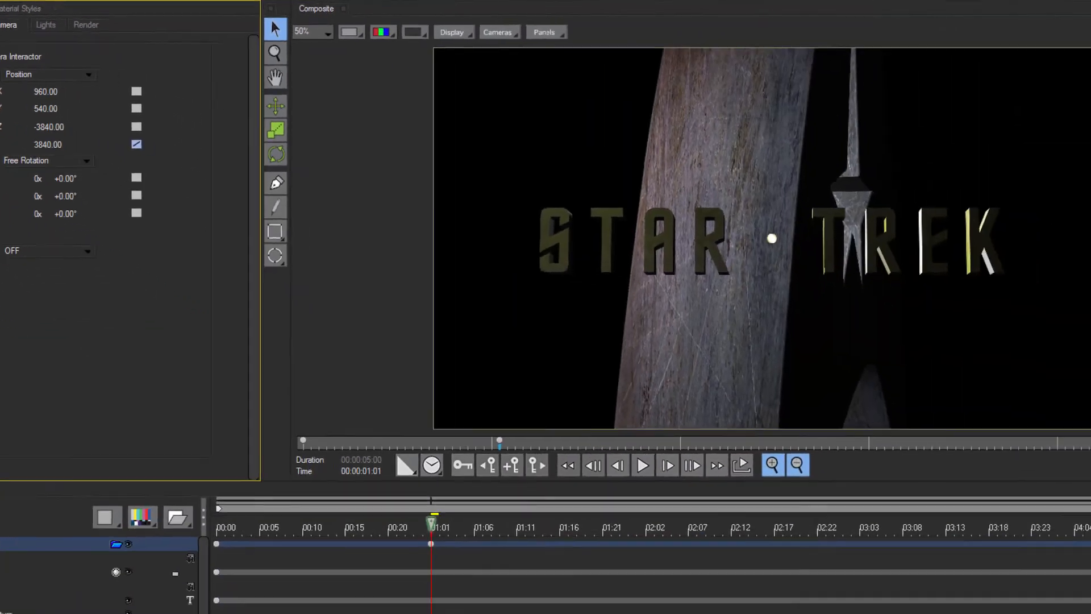
# - At 00:00:05:00, set the camera Zoom interpolation to Decelerate and its value to 5116.77
pyautogui.click(1077, 481)
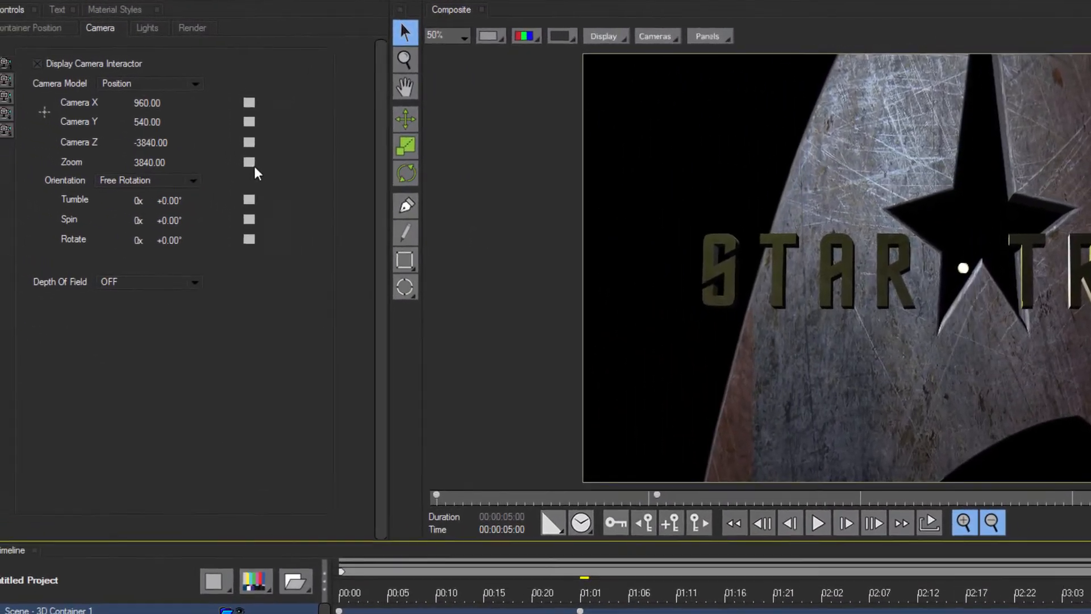
pyautogui.click(249, 162)
pyautogui.click(318, 254)
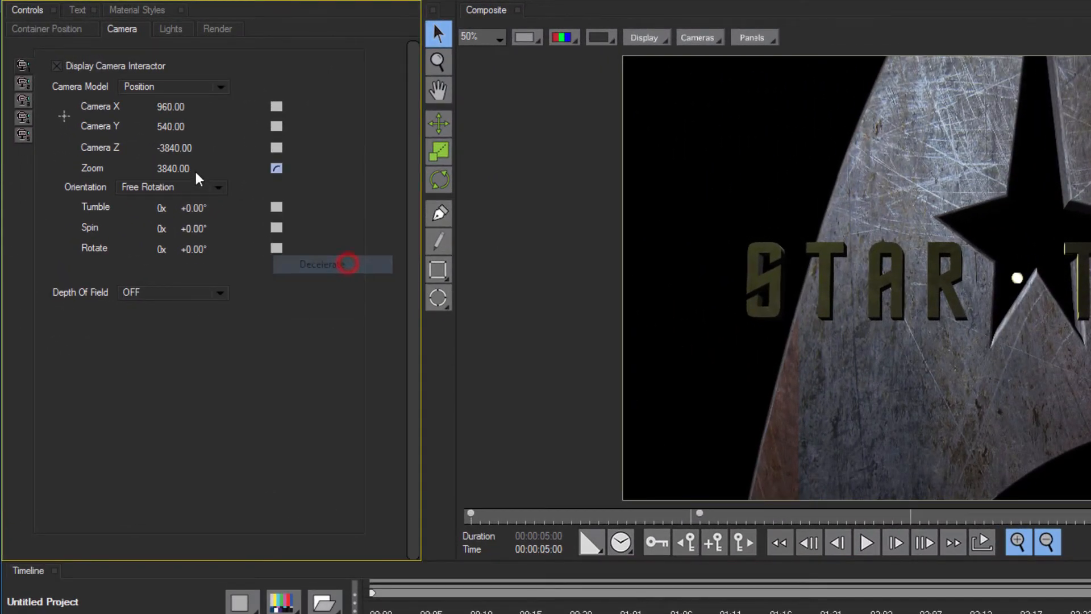
pyautogui.click(193, 169)
pyautogui.write('51')
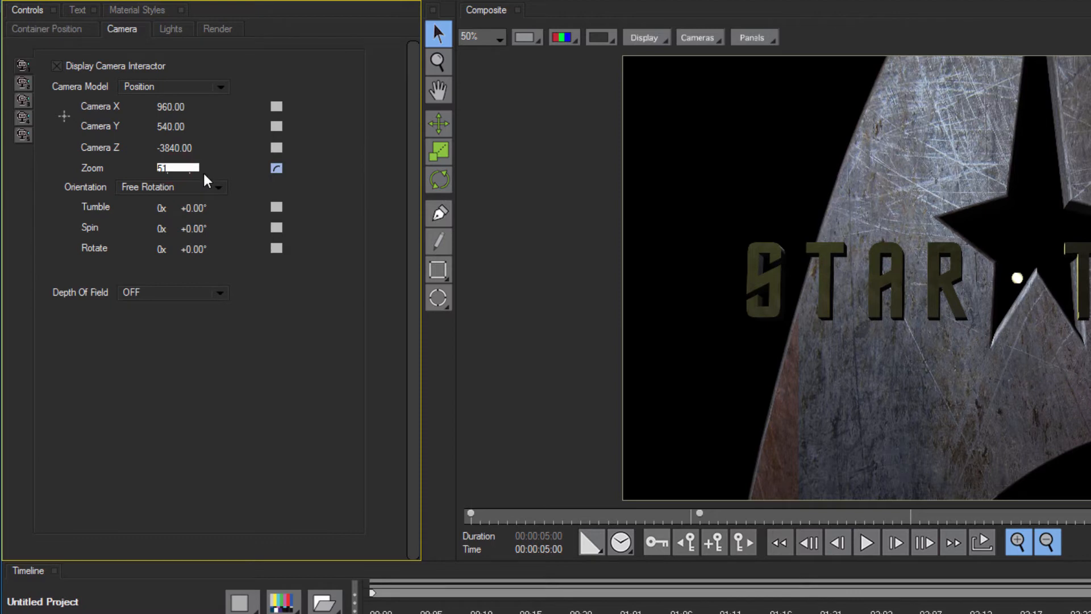
pyautogui.write('16.77')
pyautogui.press('Return')
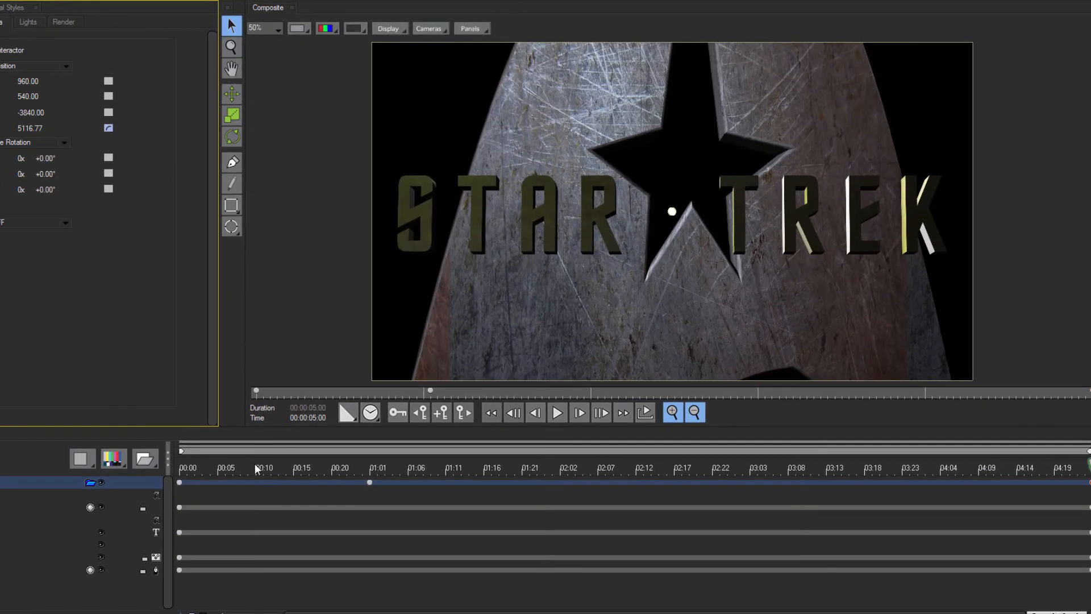
# - Return to the first frame and set the scene container's ambient light to 19
pyautogui.moveTo(255, 467); pyautogui.dragTo(62, 482)
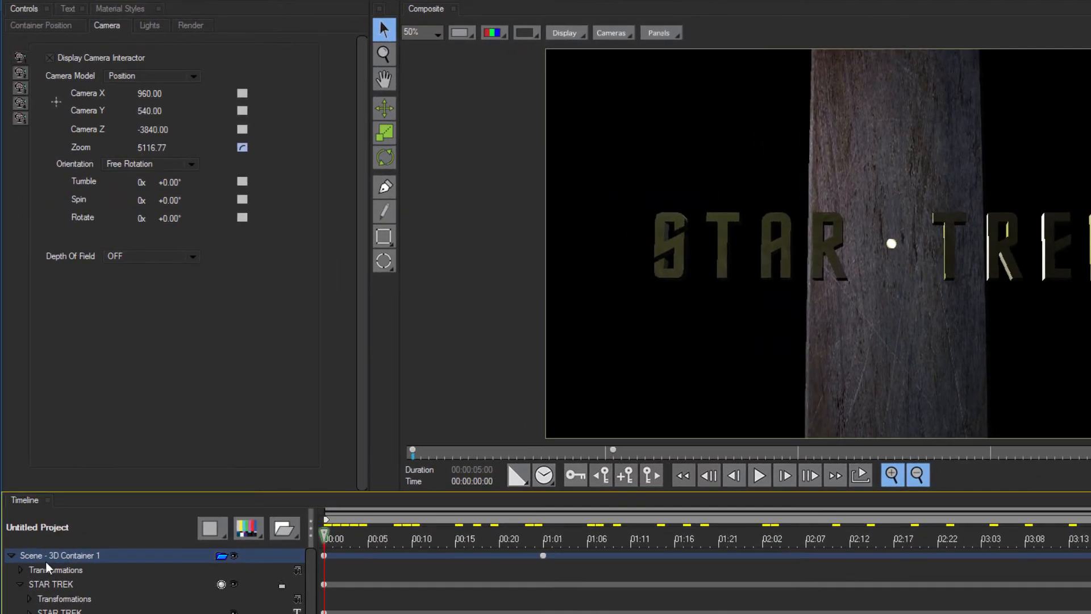
pyautogui.click(48, 555)
pyautogui.click(147, 27)
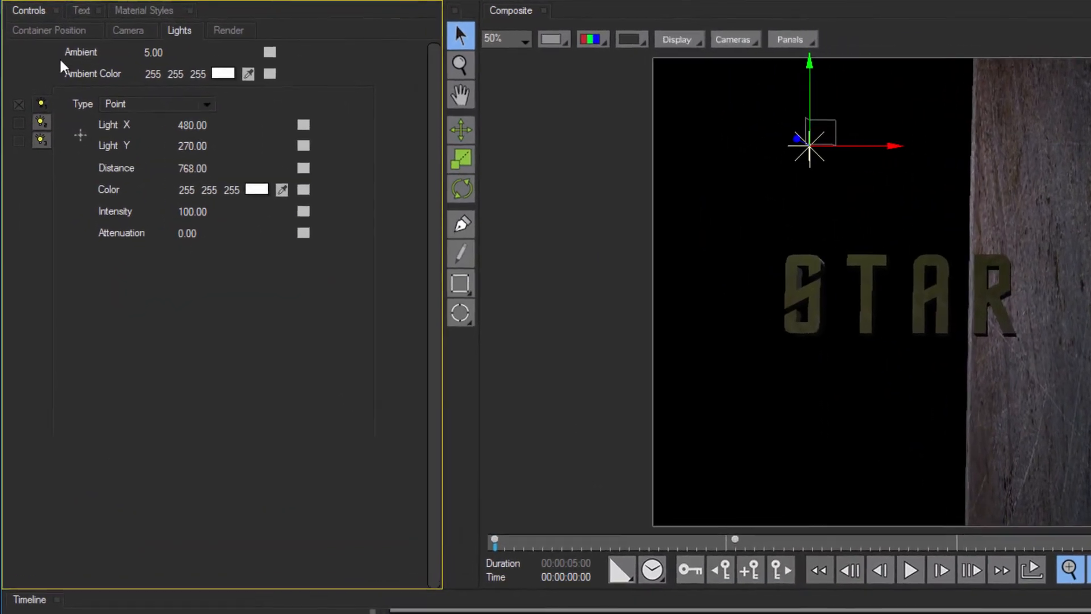
pyautogui.click(157, 52)
pyautogui.write('19')
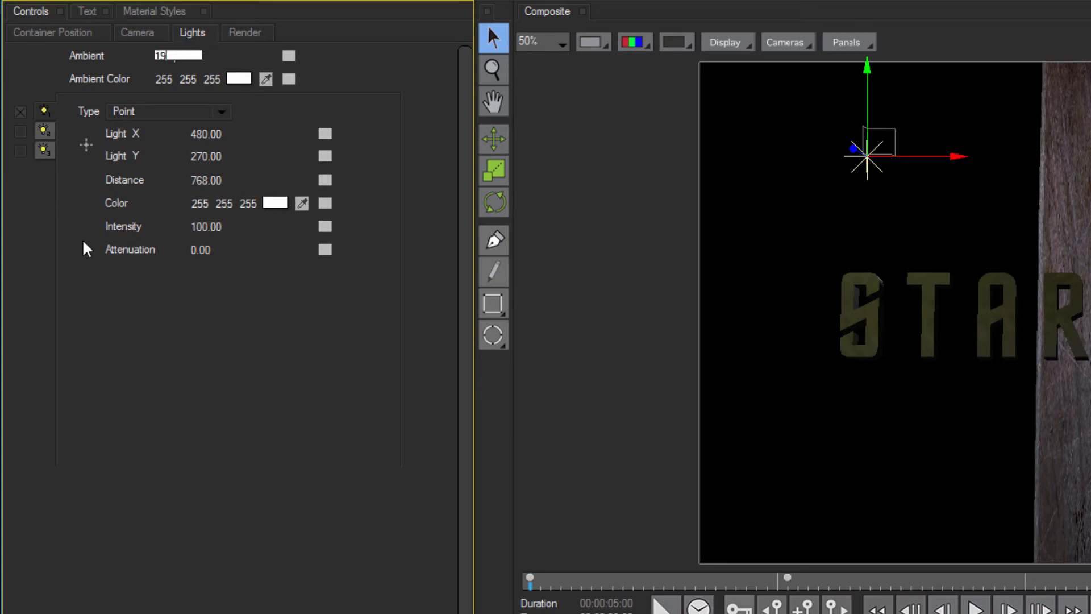
# - Position the first light at Light X 322.56 and Light Y 1255.28
pyautogui.click(44, 111)
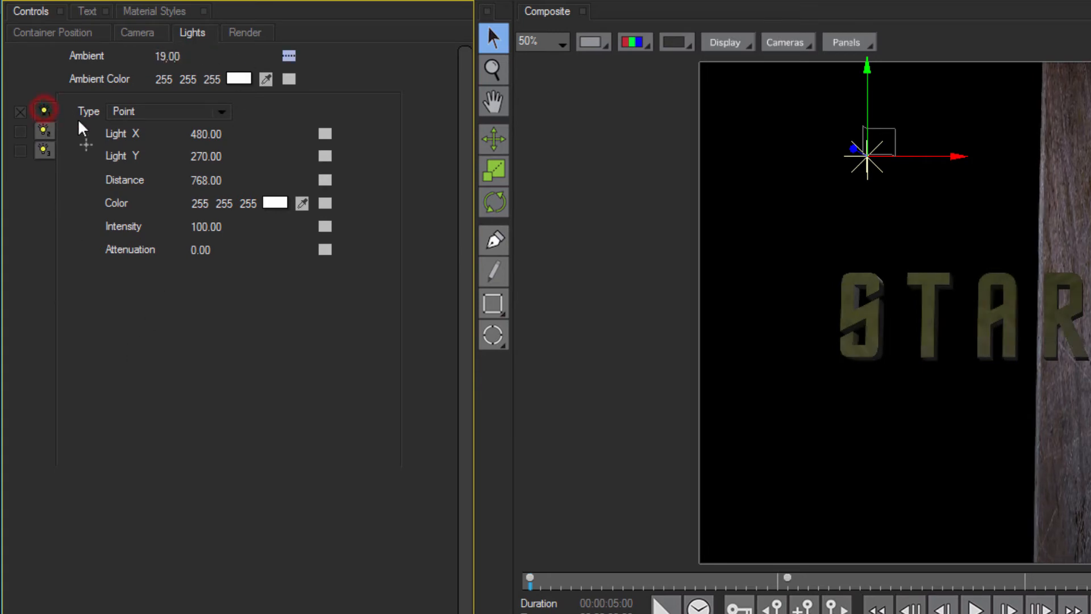
pyautogui.click(206, 136)
pyautogui.write('3')
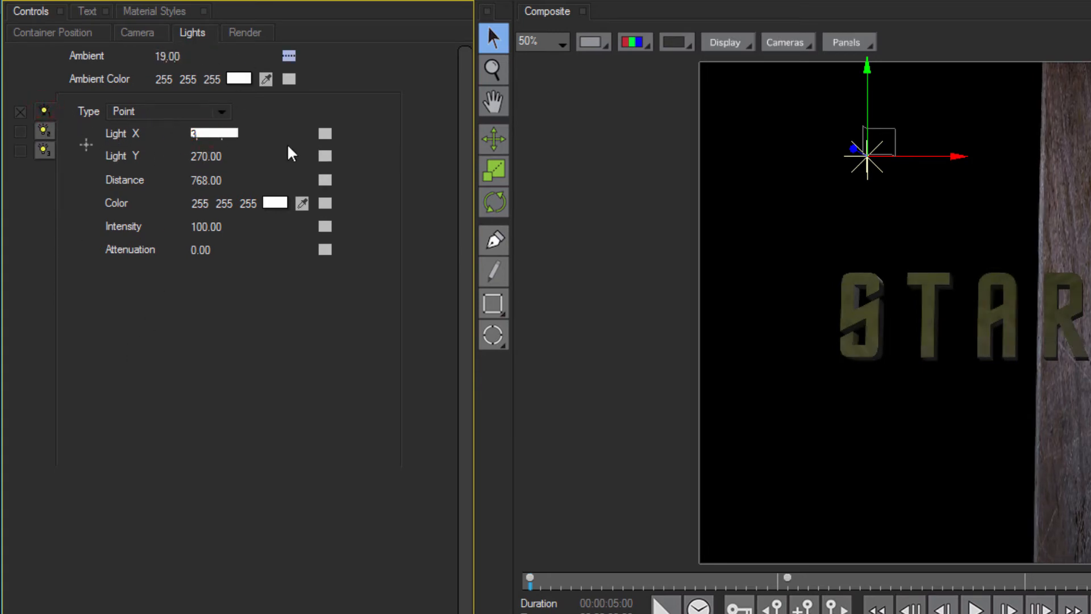
pyautogui.write('22.56')
pyautogui.click(208, 314)
pyautogui.click(206, 156)
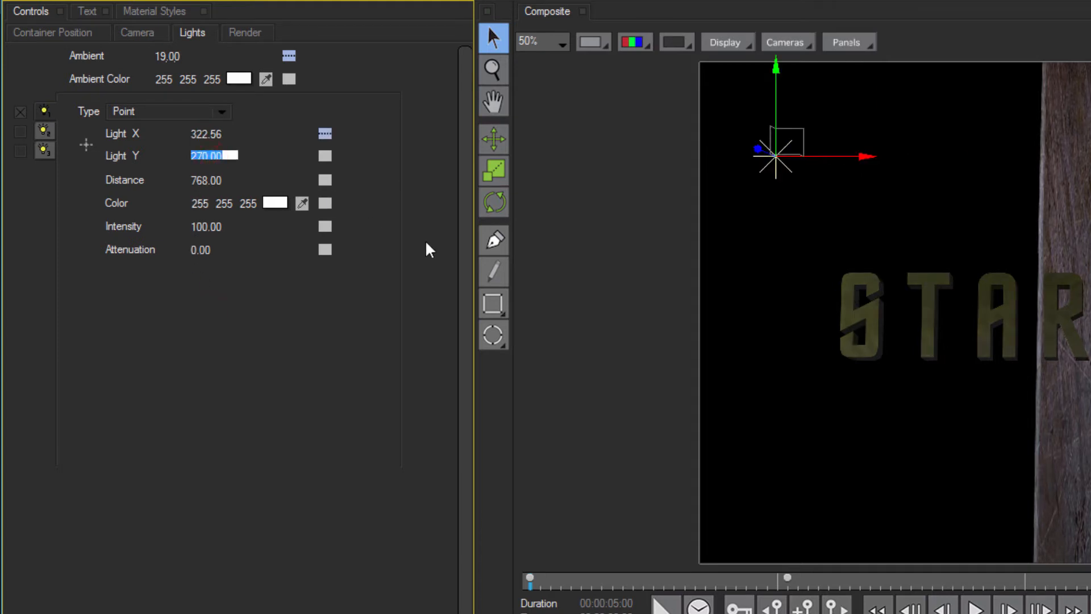
pyautogui.write('1255.28')
# - Set the first light's distance to 542.89 and its intensity to 112
pyautogui.click(210, 180)
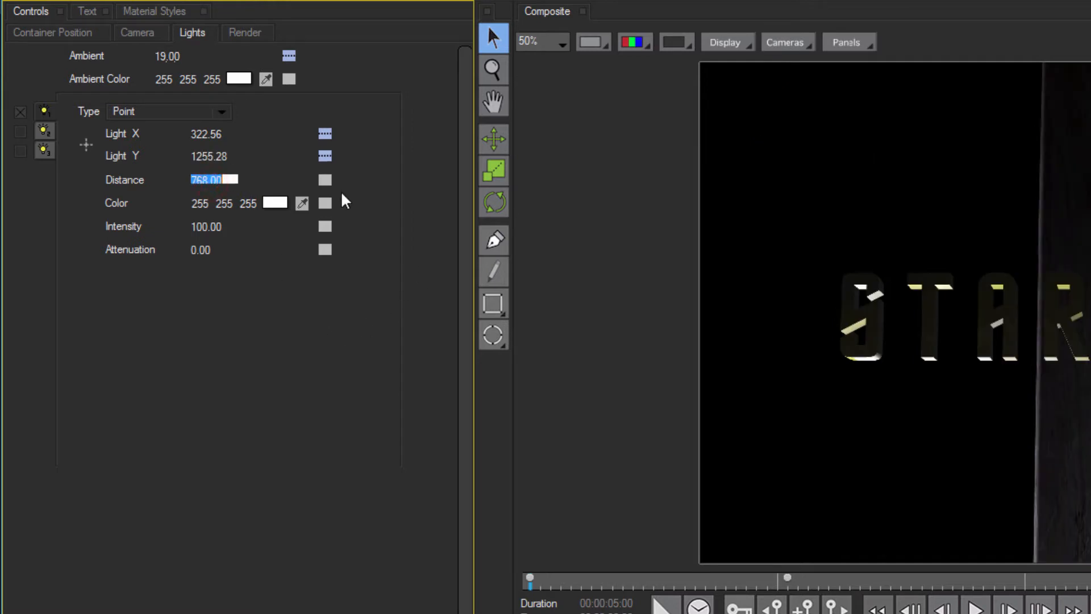
pyautogui.write('542.89')
pyautogui.click(210, 226)
pyautogui.write('1')
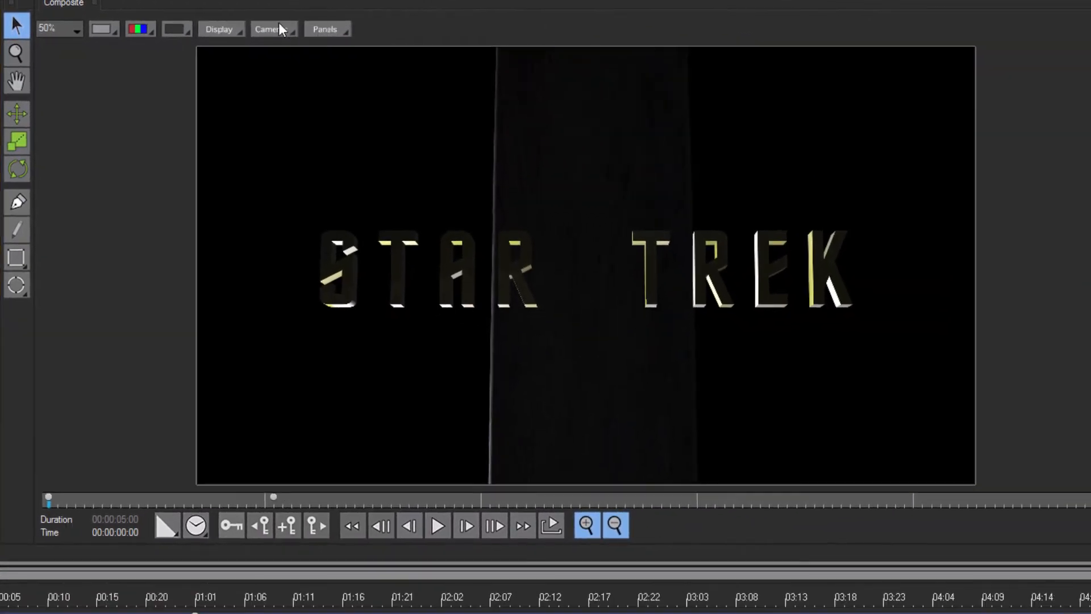
# - Switch to the World camera view and examine the first light's placement relative to the insignia and text
pyautogui.click(288, 28)
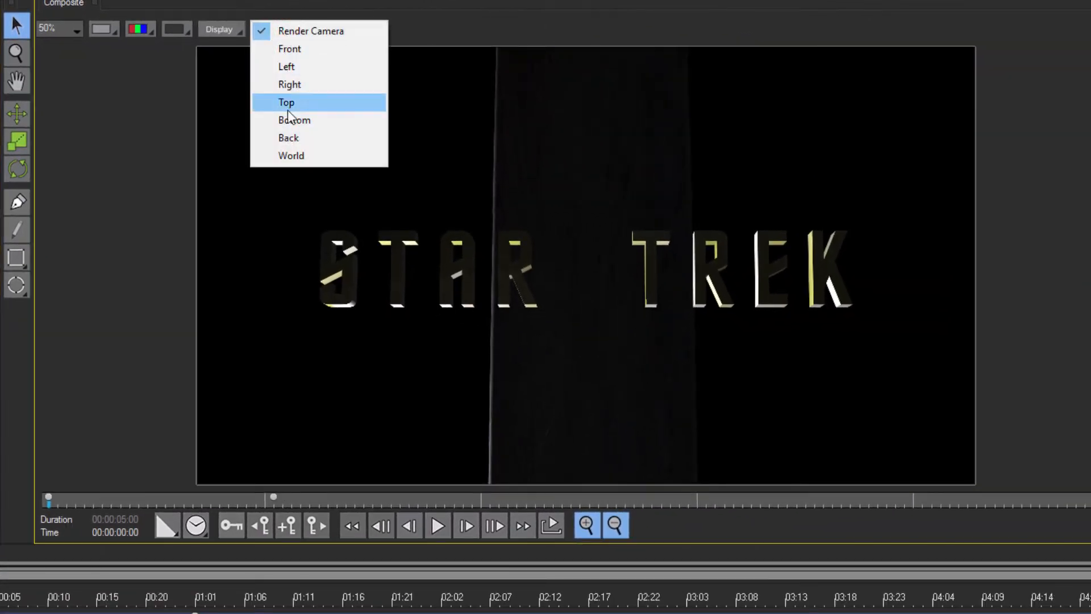
pyautogui.click(307, 159)
pyautogui.scroll(-5, 575, 342)
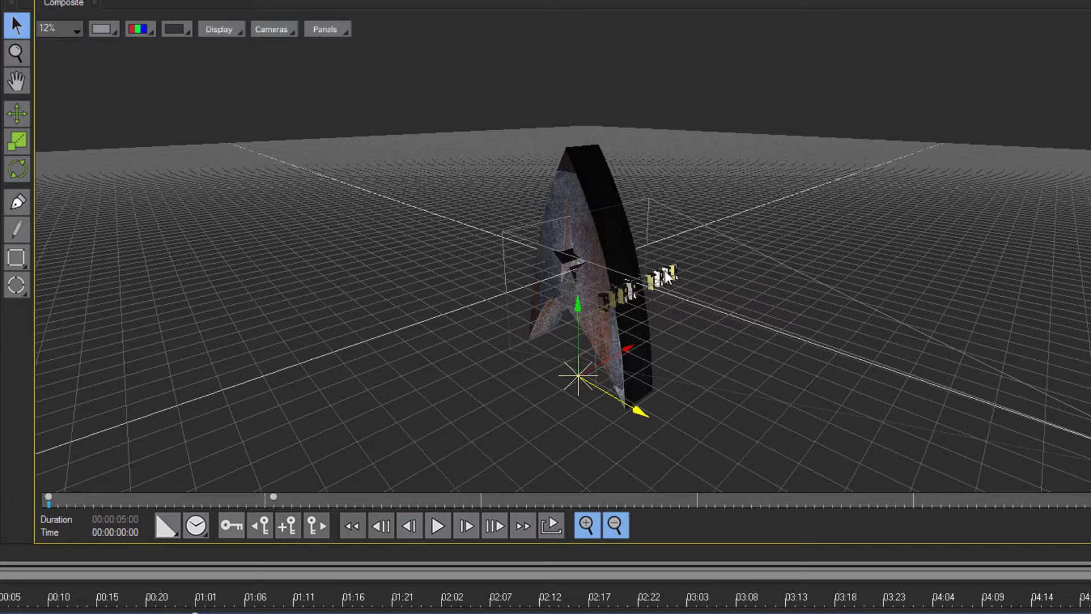
pyautogui.scroll(3, 667, 355)
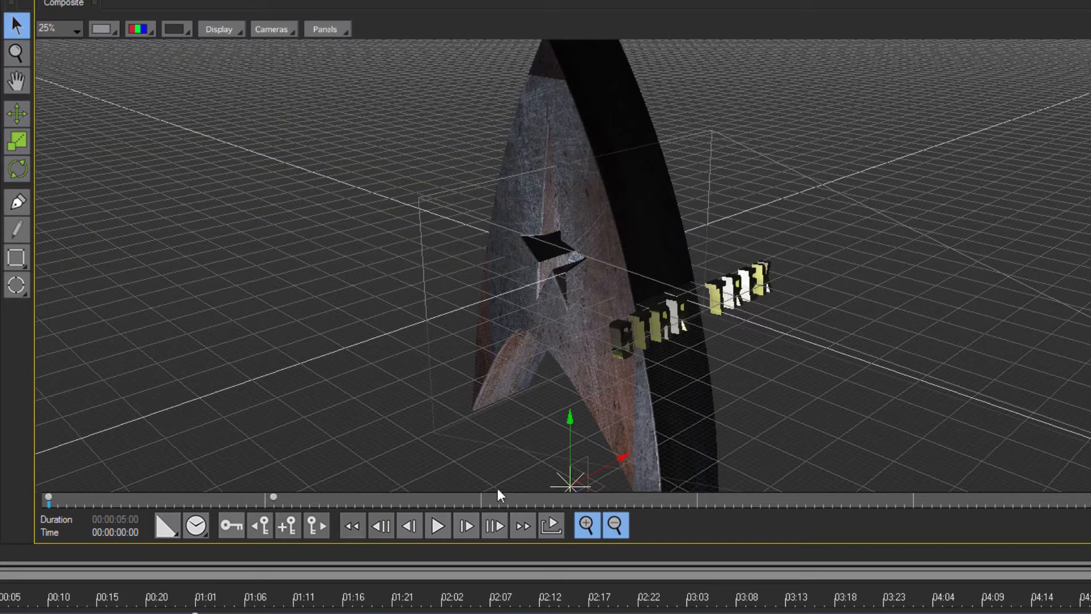
pyautogui.moveTo(243, 598); pyautogui.dragTo(86, 592)
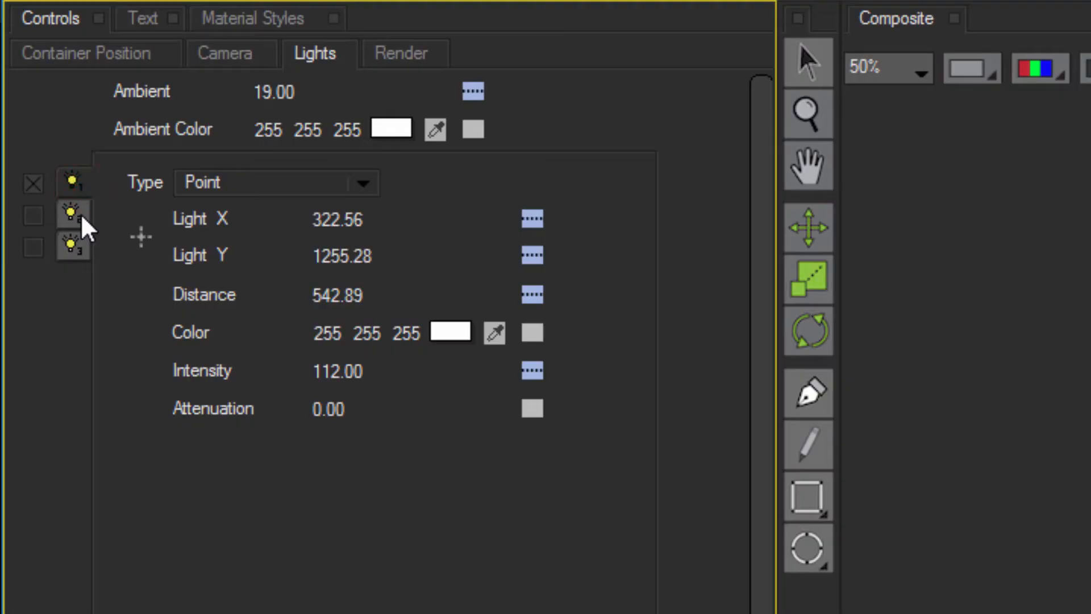
# - Enable the second light in the scene container and make it a Spot light
pyautogui.click(77, 214)
pyautogui.click(33, 216)
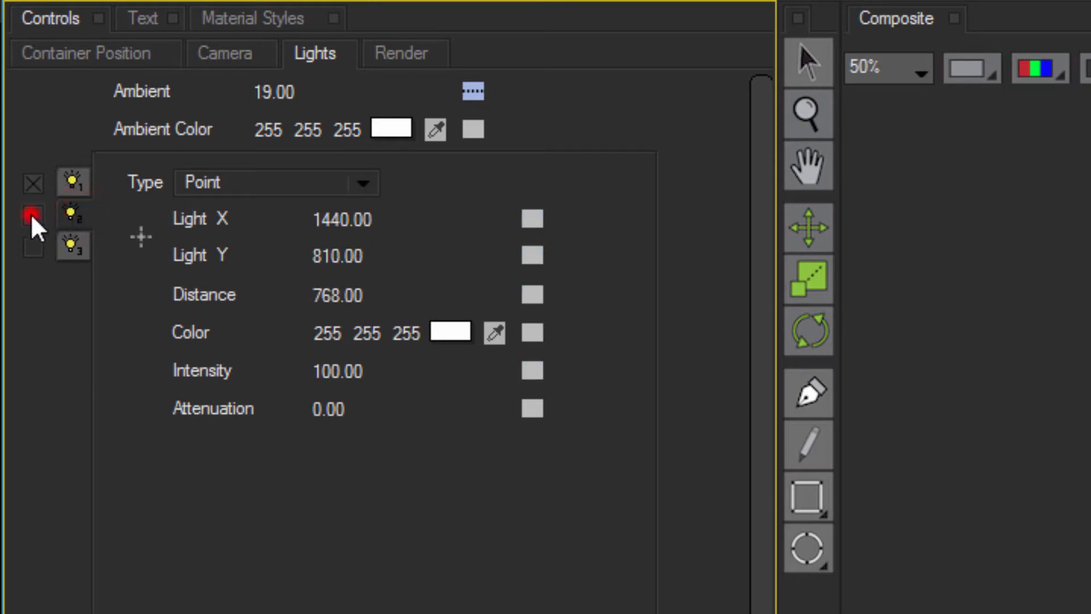
pyautogui.click(350, 185)
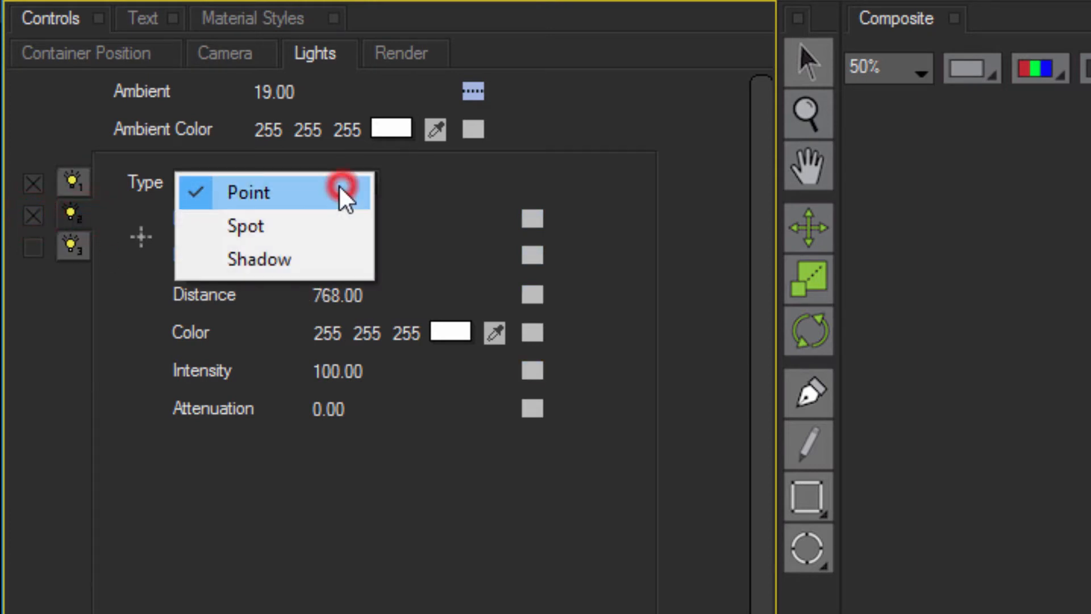
pyautogui.click(284, 227)
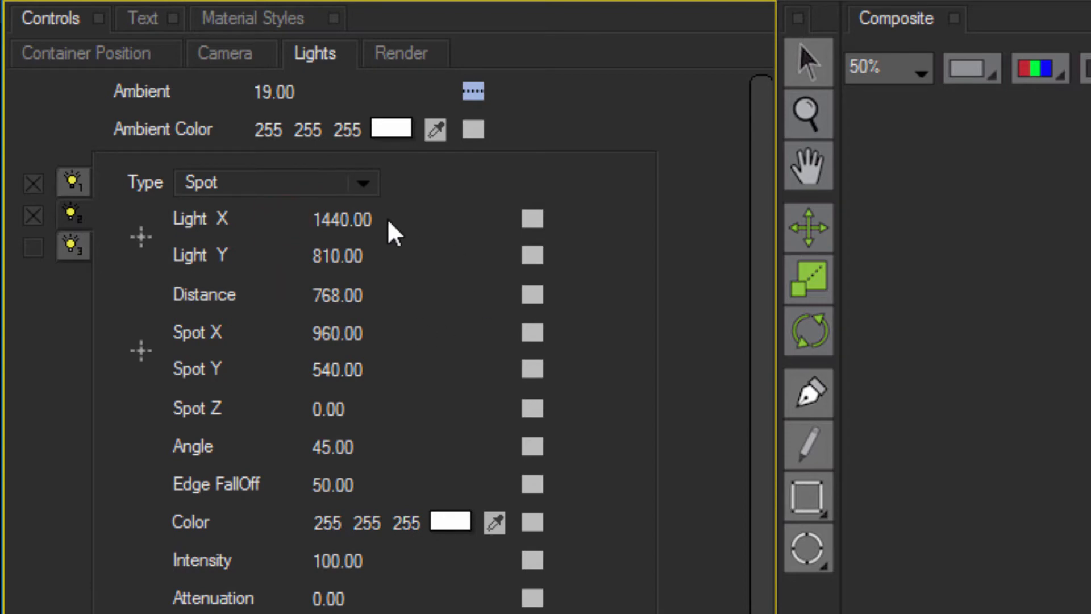
# - Set the second light's Light Y to 369.82 and its distance to 1378.55
pyautogui.doubleClick(338, 256)
pyautogui.write('369.82')
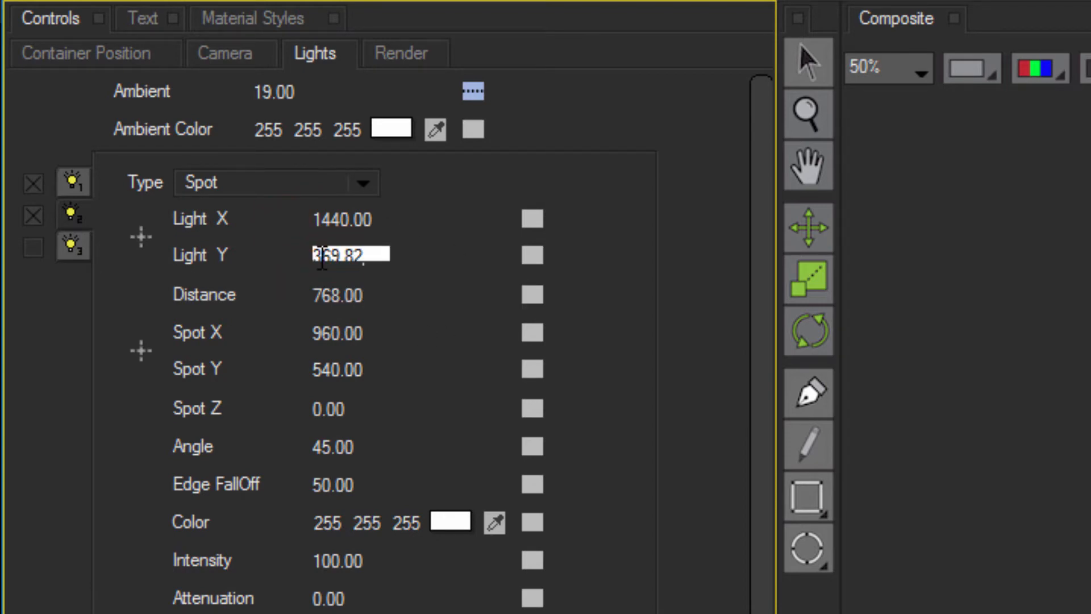
pyautogui.doubleClick(345, 298)
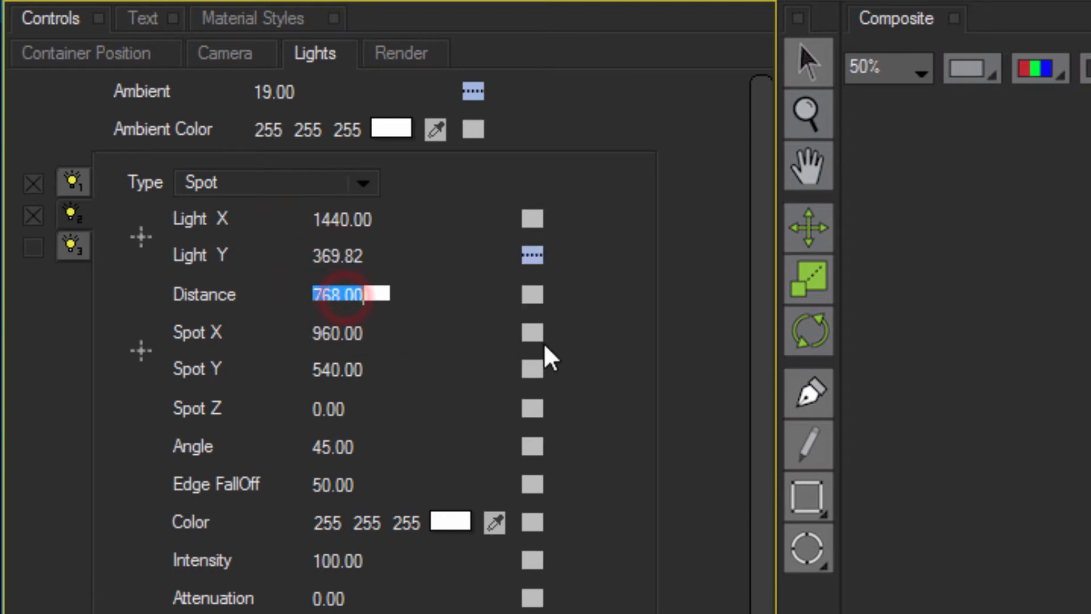
pyautogui.write('1378')
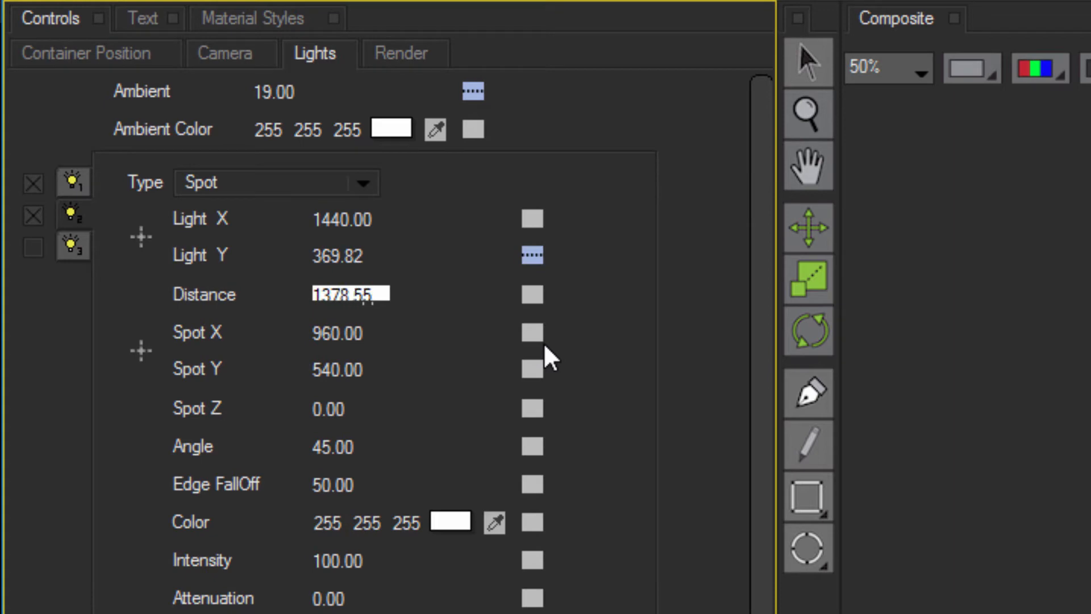
# - Aim the second light at Spot X 1686.39, Spot Y 441.80 and Spot Z 1007.38
pyautogui.press('Tab')
pyautogui.write('1686.3')
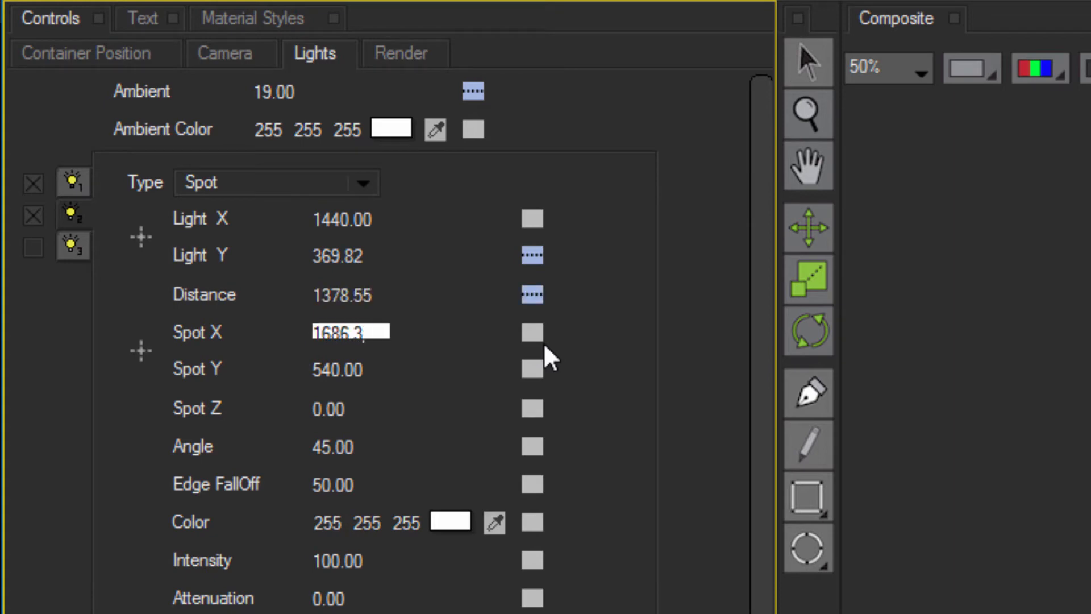
pyautogui.write('9')
pyautogui.press('Tab')
pyautogui.write('44')
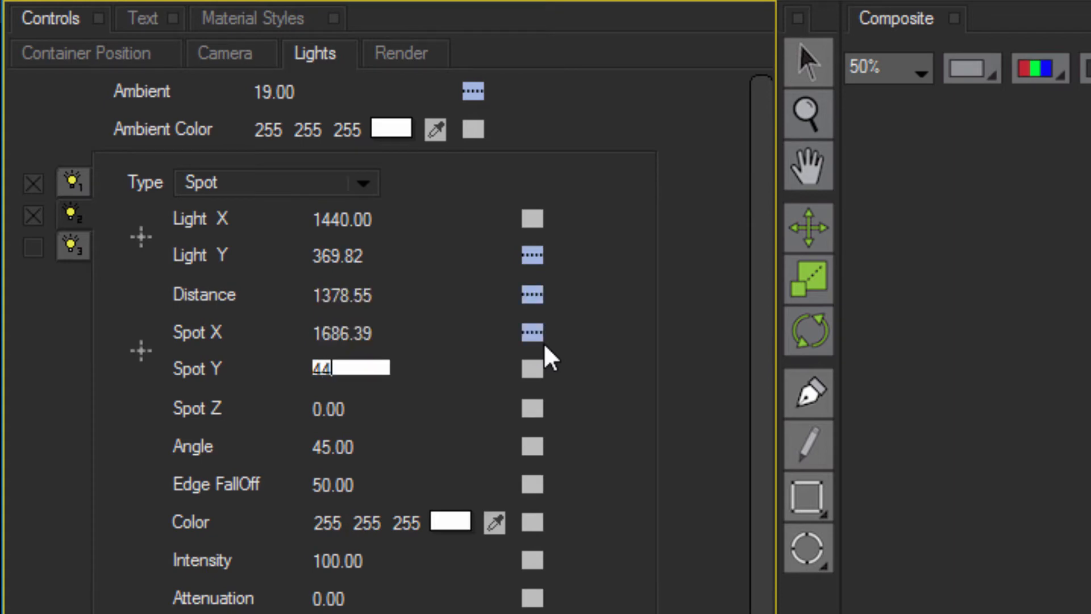
pyautogui.write('1.80')
pyautogui.press('Tab')
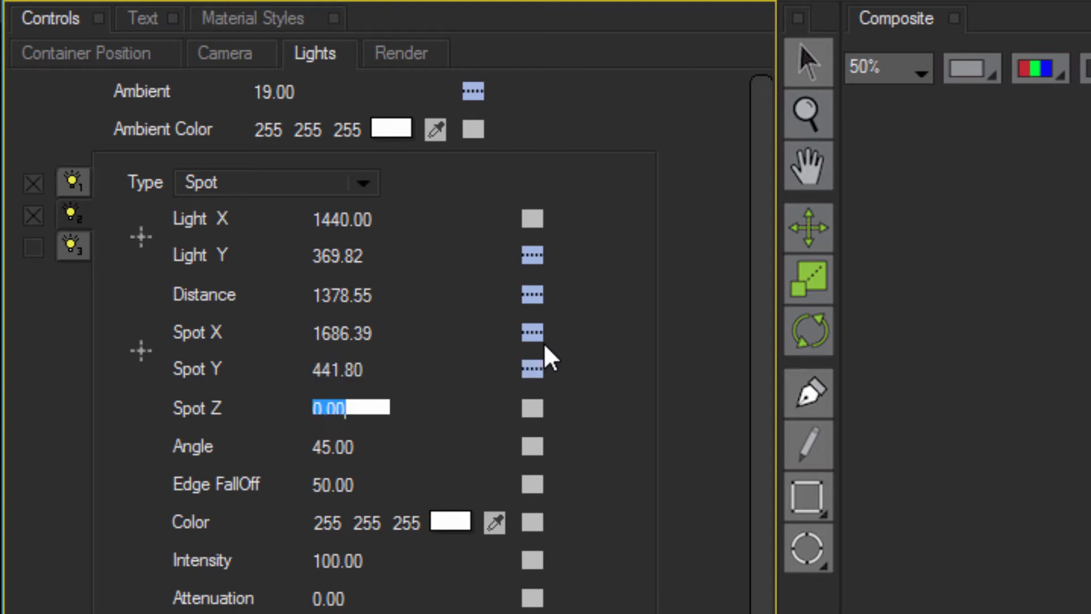
pyautogui.write('1007.38')
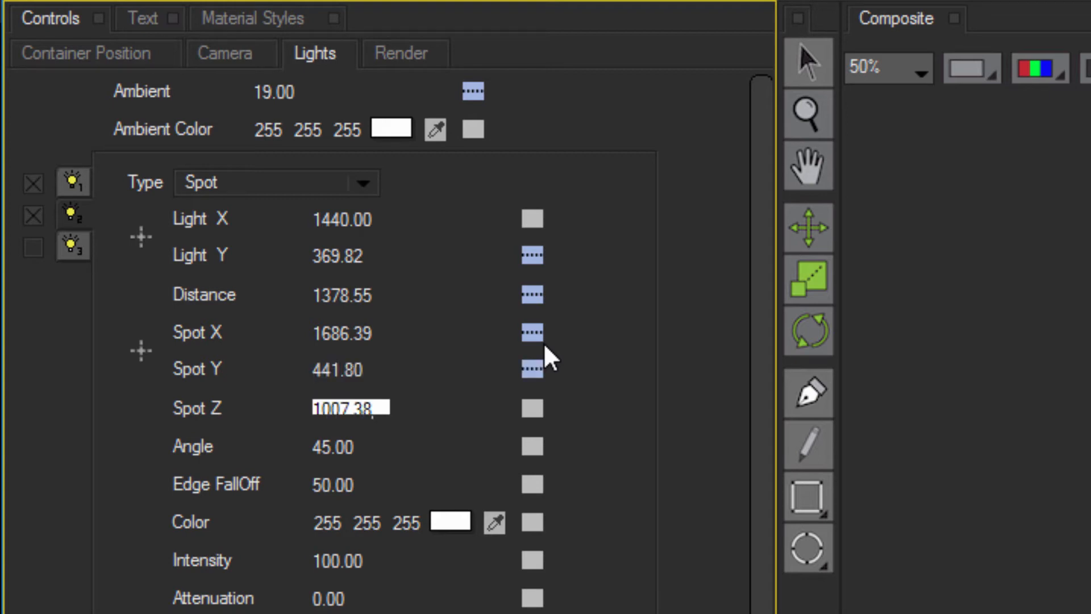
# - Set the second light's cone angle to 37.75 and its edge falloff to 90
pyautogui.press('Tab')
pyautogui.write('3')
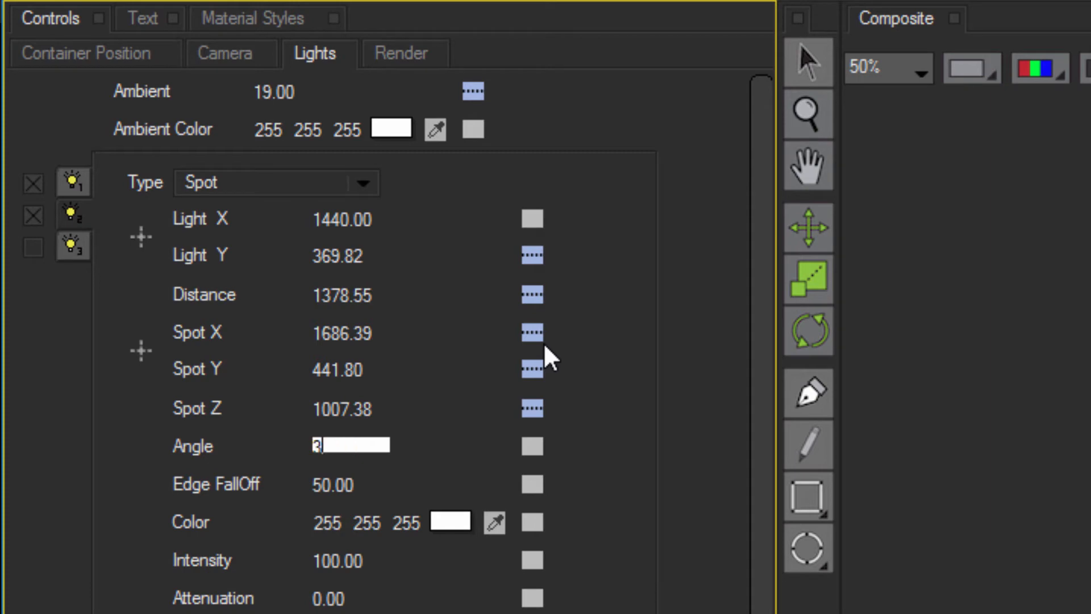
pyautogui.press('Tab')
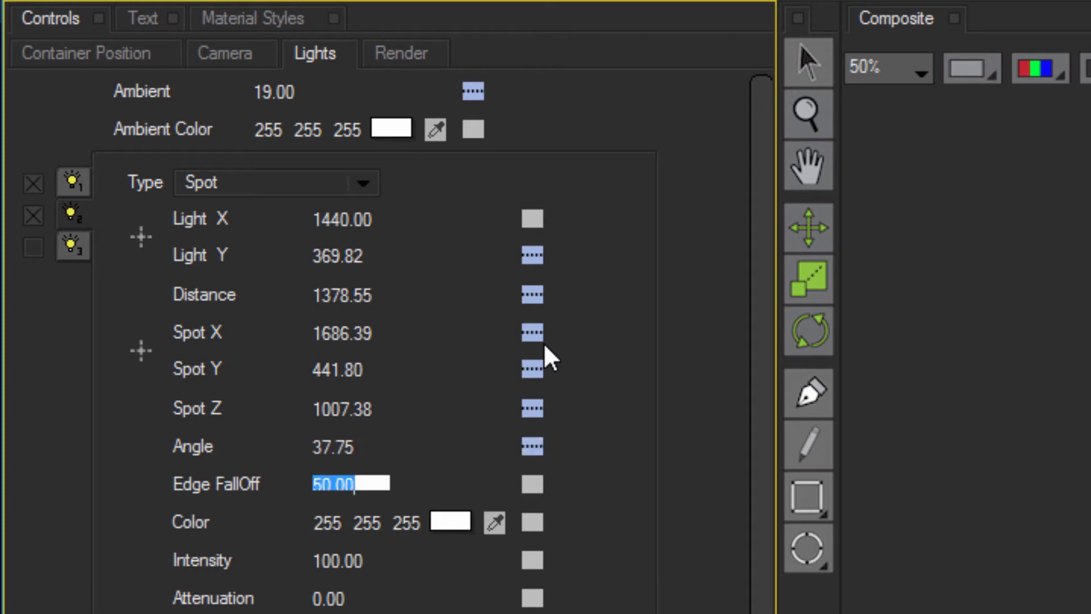
pyautogui.write('90')
pyautogui.press('Tab')
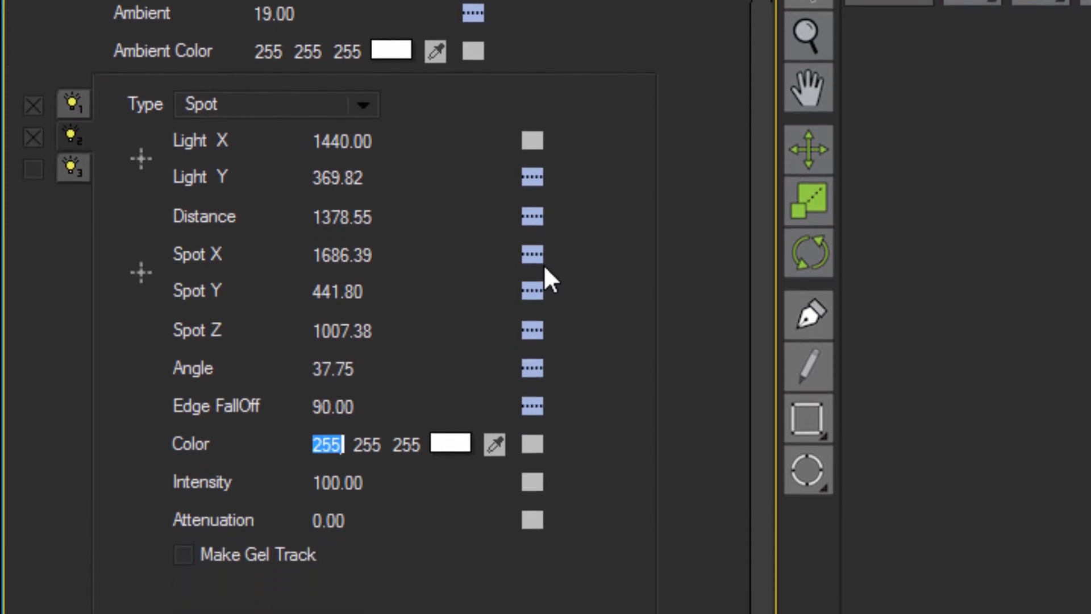
# - Set the second light's attenuation to 30
pyautogui.press('Tab')
pyautogui.press('Tab')
pyautogui.click(317, 504)
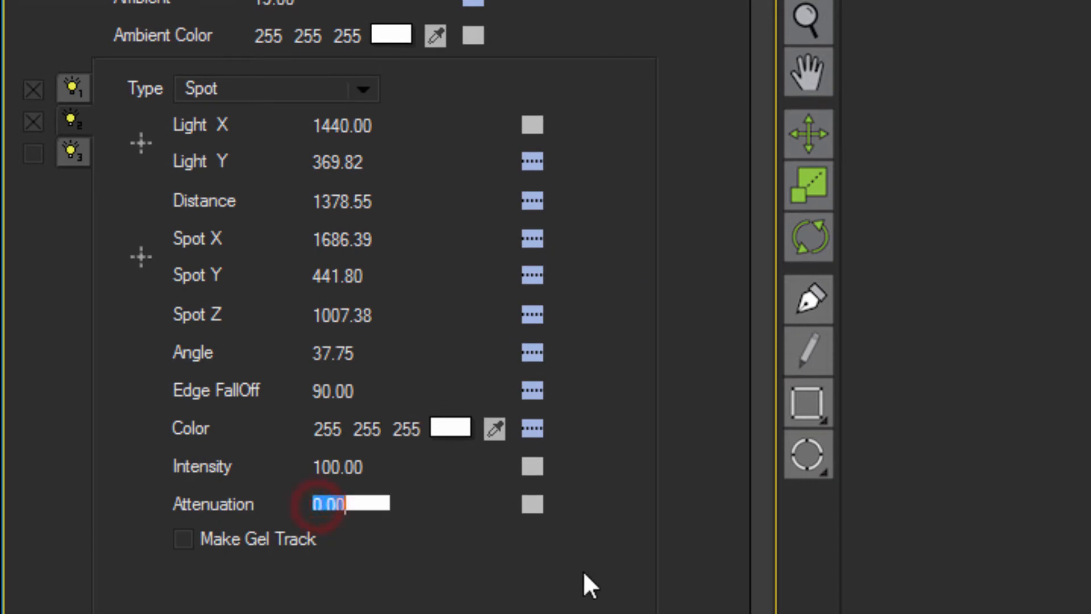
pyautogui.write('30')
pyautogui.press('Return')
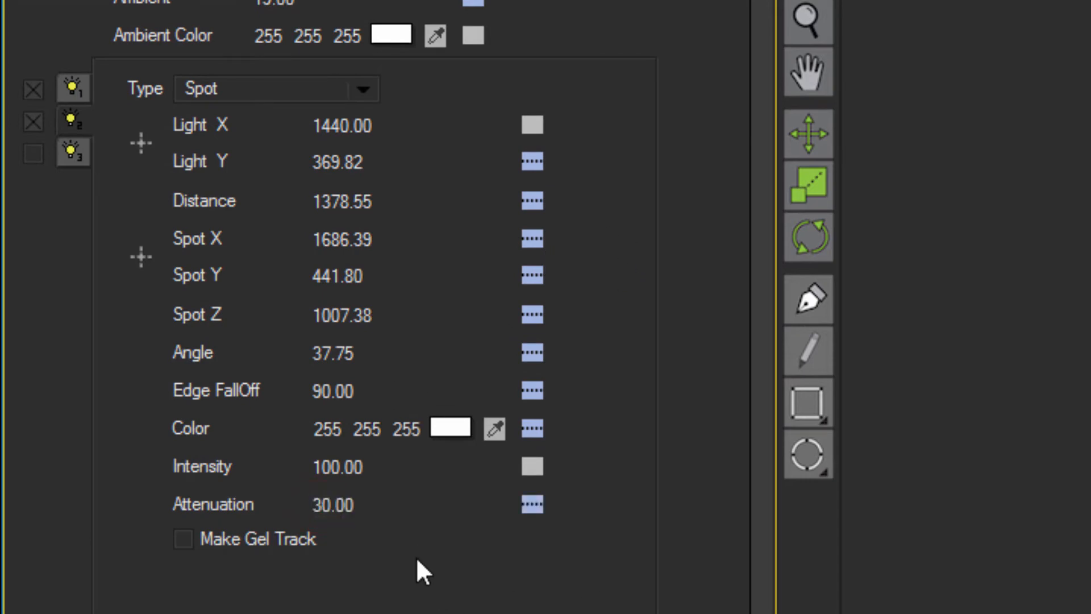
# - Tint the second light with the RGB color 255, 225, 210
pyautogui.click(328, 431)
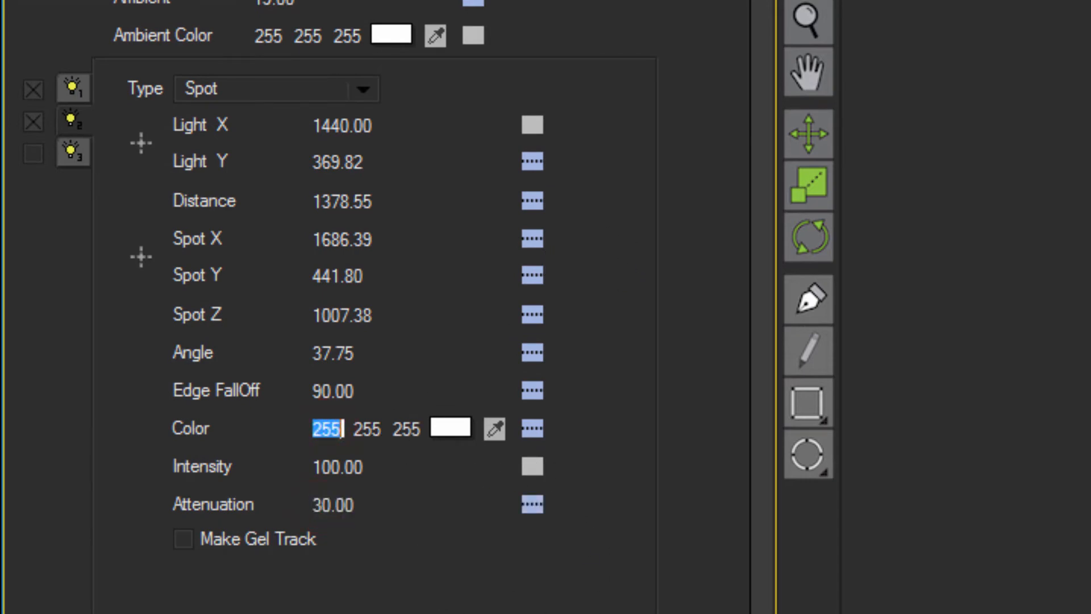
pyautogui.write('255')
pyautogui.press('Tab')
pyautogui.write('225')
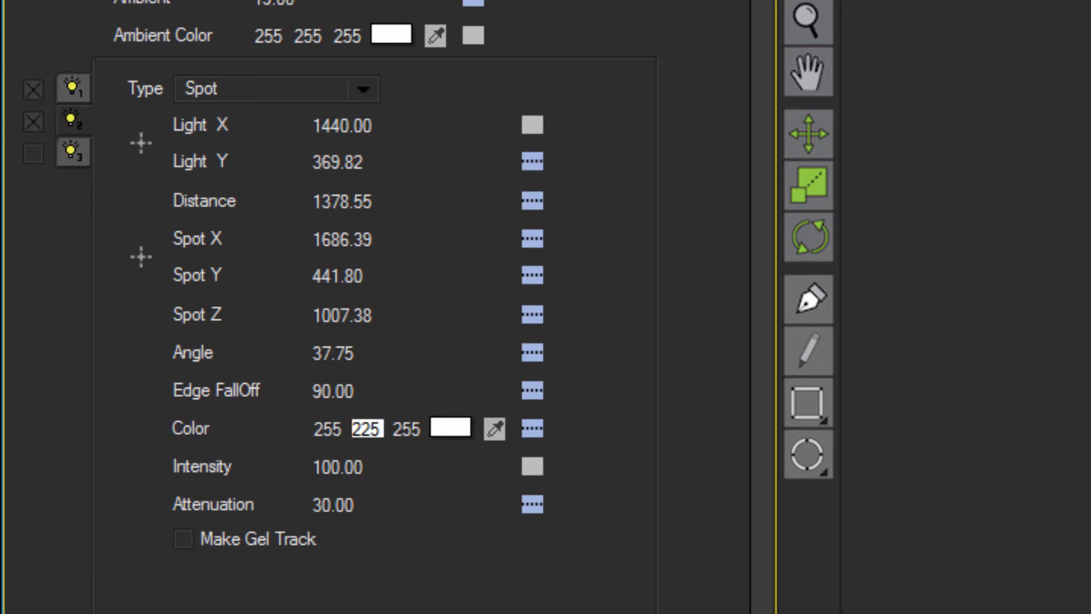
pyautogui.press('Tab')
pyautogui.write('2')
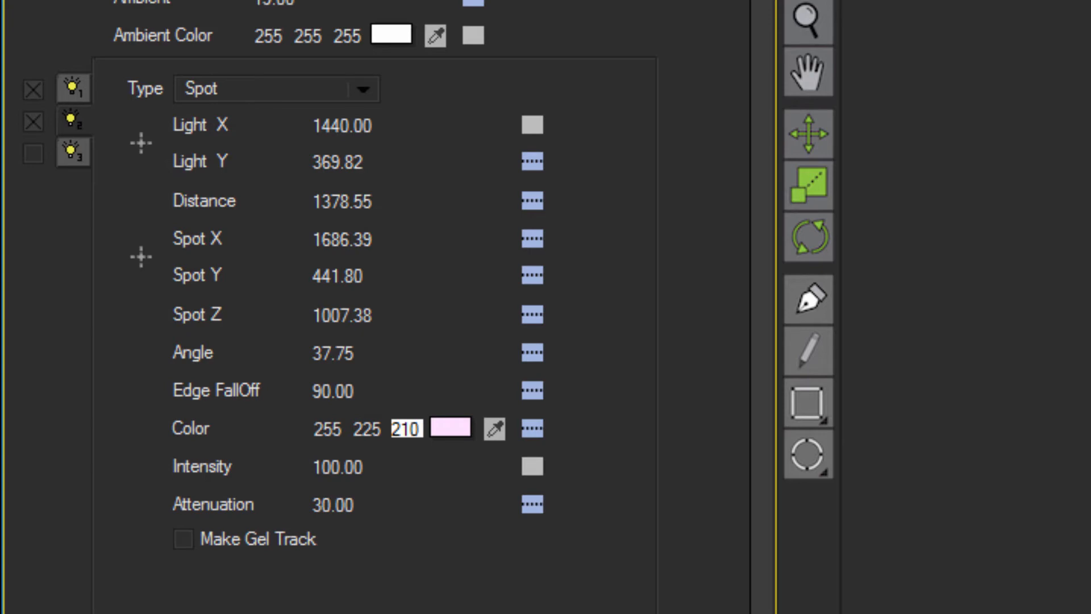
pyautogui.click(454, 580)
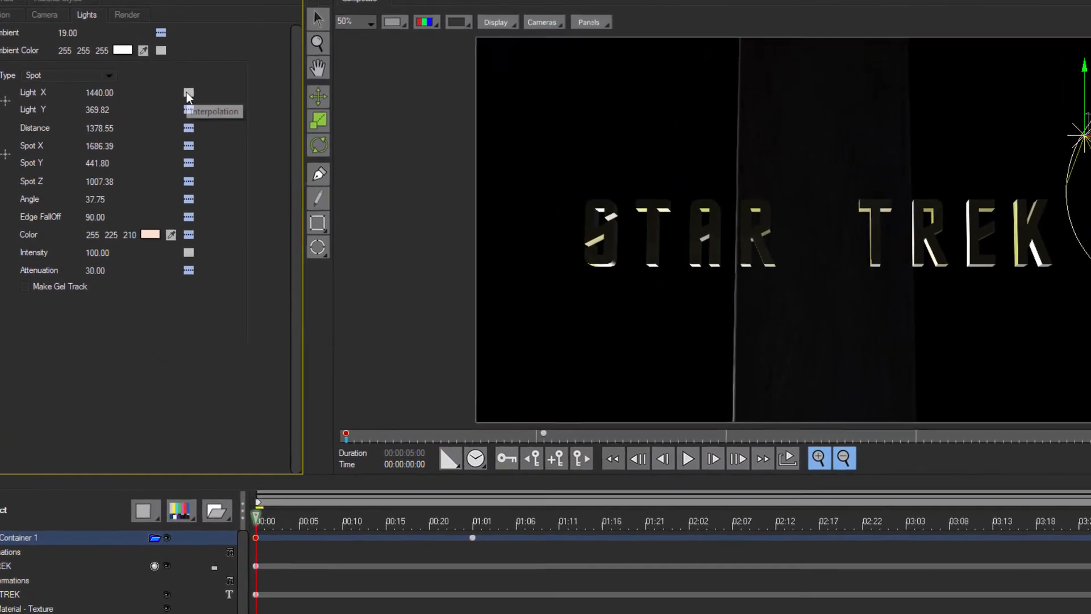
# - Set the interpolation of the second light's Light X and Intensity to Linear
pyautogui.click(170, 83)
pyautogui.click(234, 159)
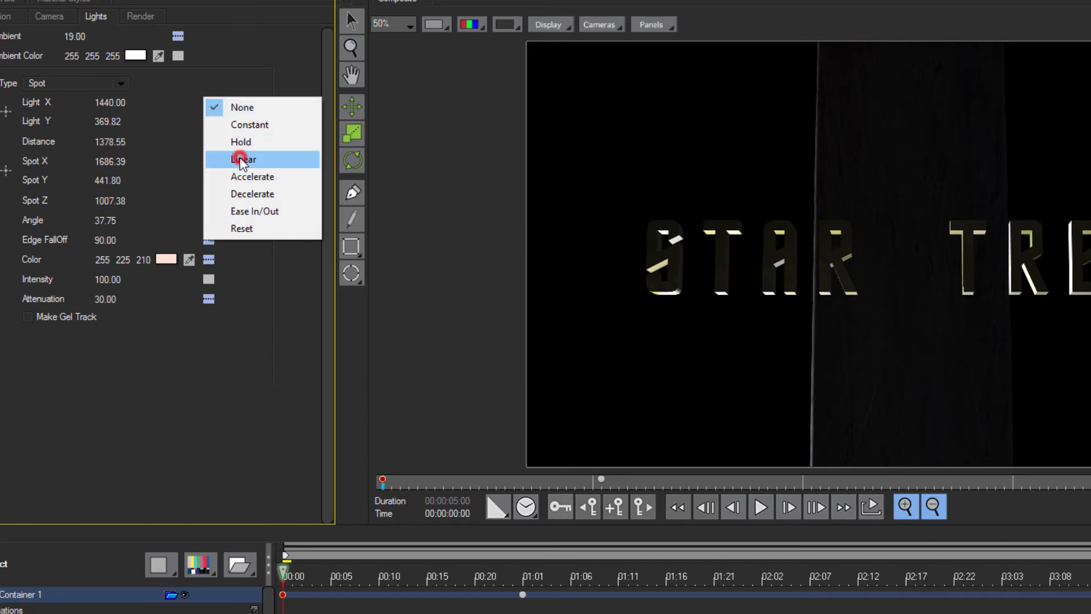
pyautogui.click(212, 279)
pyautogui.click(231, 336)
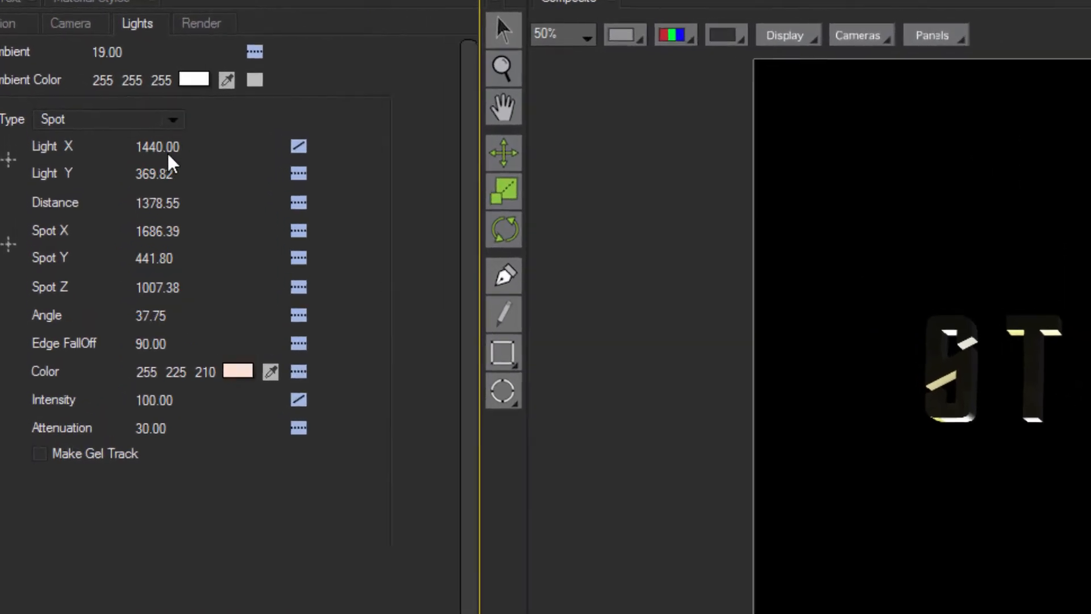
# - Set the second light's Light X to 1557.16 and its intensity to 177.66
pyautogui.click(112, 102)
pyautogui.write('15')
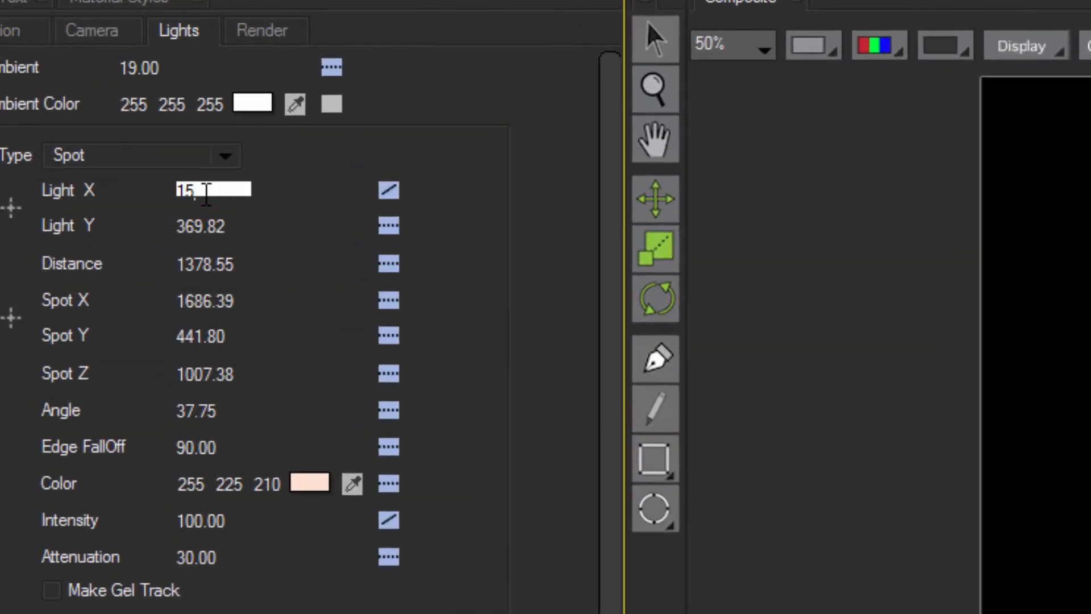
pyautogui.write('57.16')
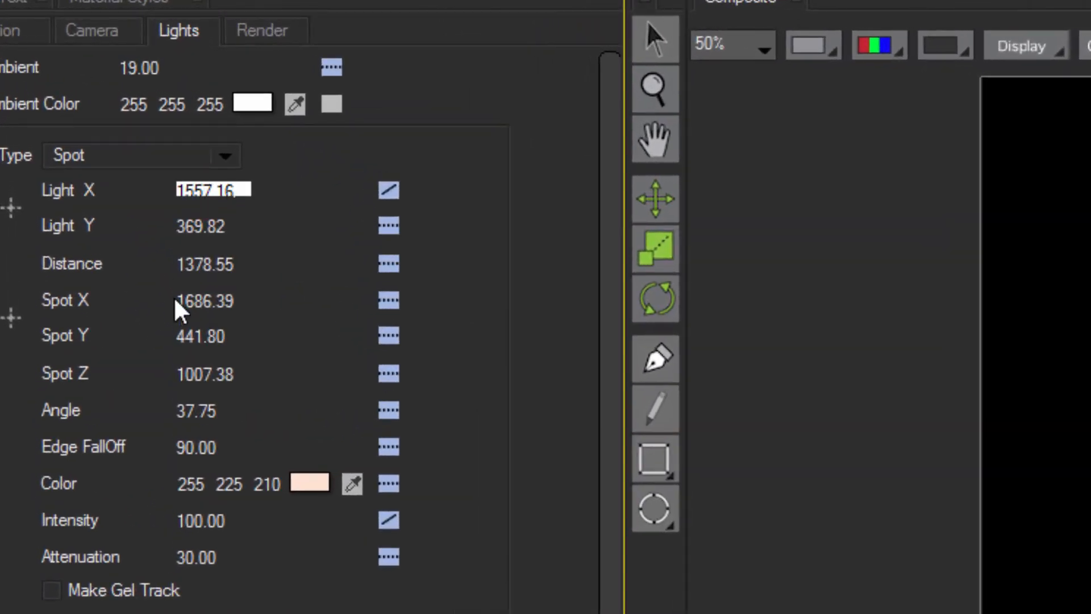
pyautogui.click(198, 520)
pyautogui.write('17')
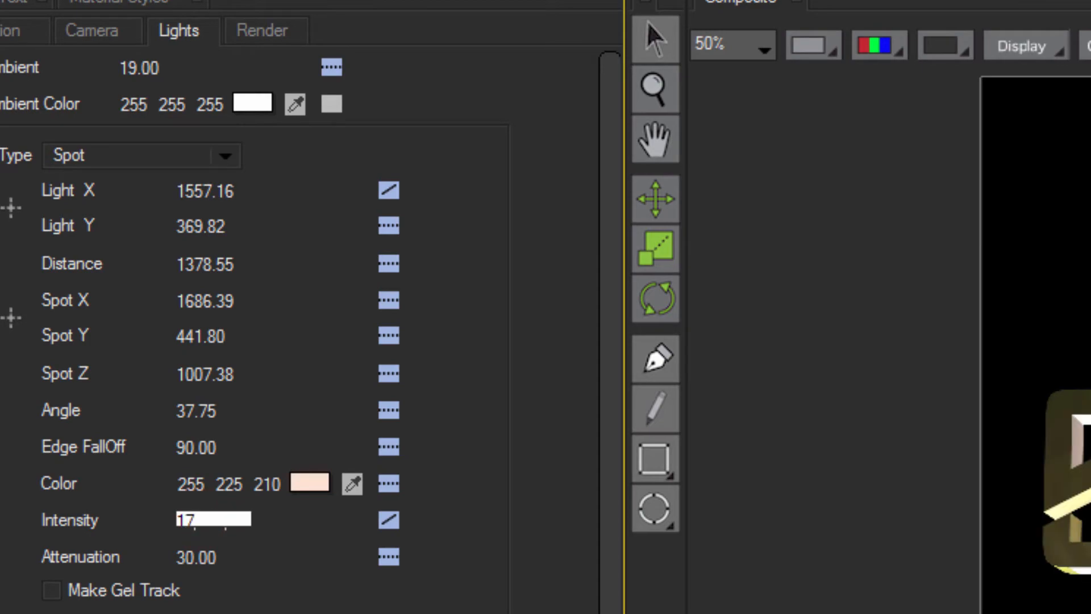
pyautogui.write('7.66')
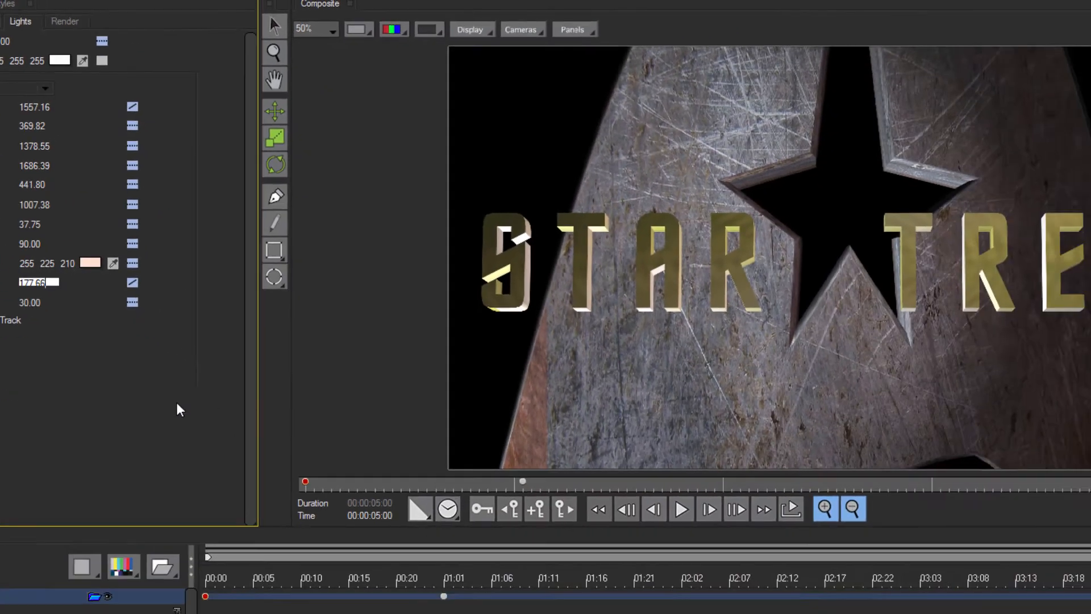
pyautogui.click(78, 345)
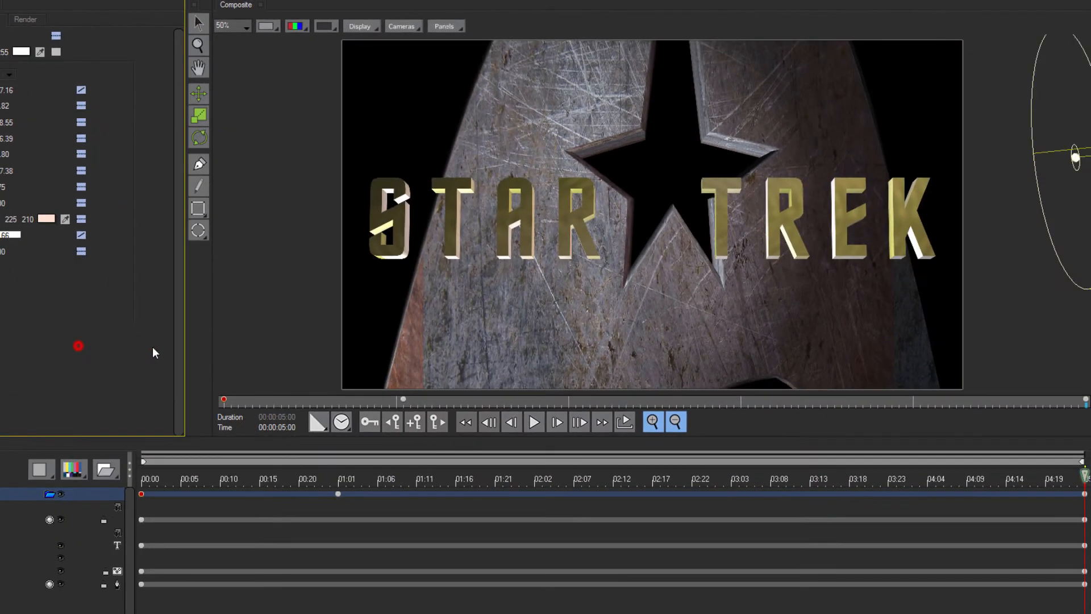
# - At the scene container's final keyframe, set the second light's Light X to 2300.84 and its intensity to 91.66
pyautogui.click(1085, 494)
pyautogui.click(3, 91)
pyautogui.write('2')
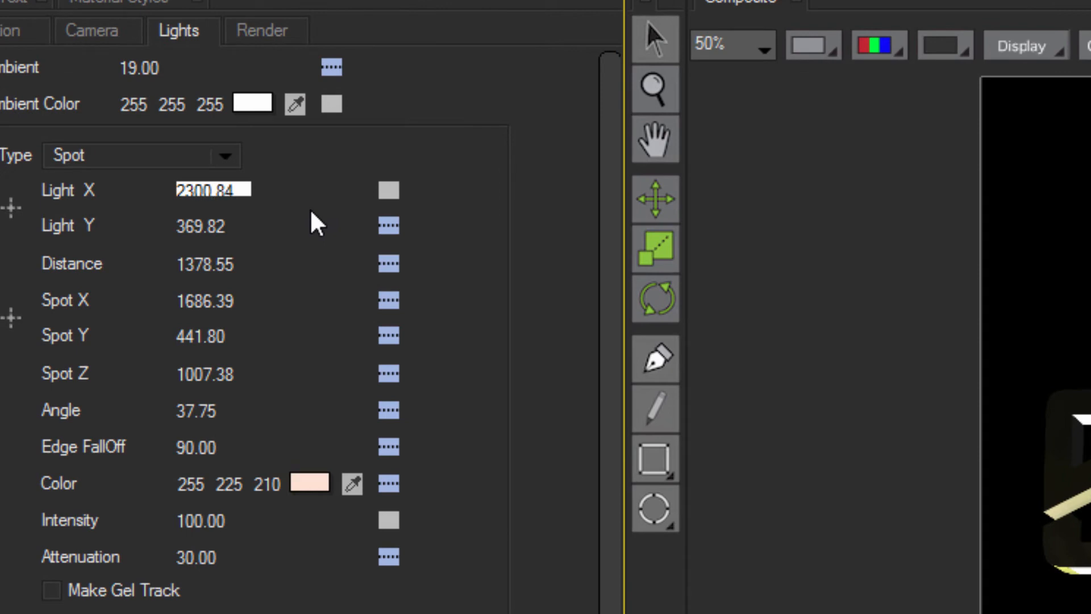
pyautogui.write('300.84')
pyautogui.click(214, 519)
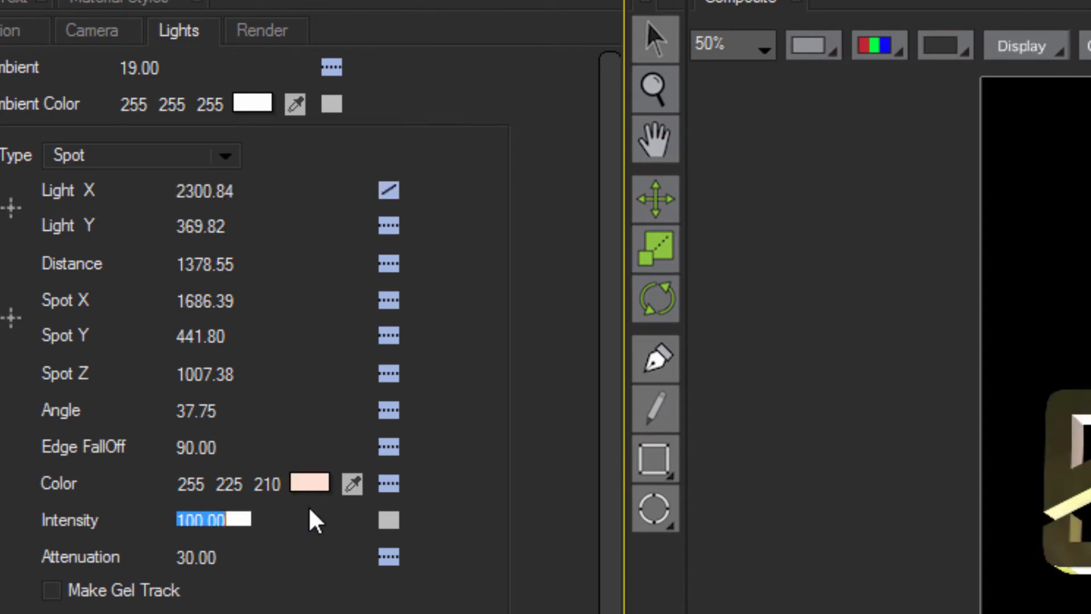
pyautogui.write('91.66')
pyautogui.press('Return')
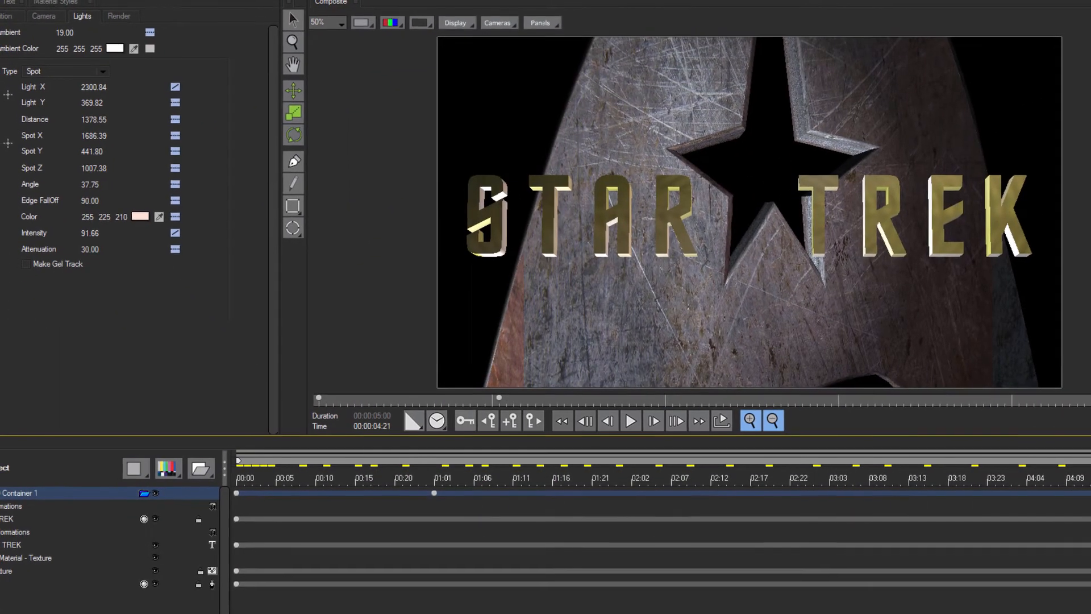
# - Save the title project in the BLU files folder and return to the After Effects composition
pyautogui.click(1, 2)
pyautogui.click(39, 62)
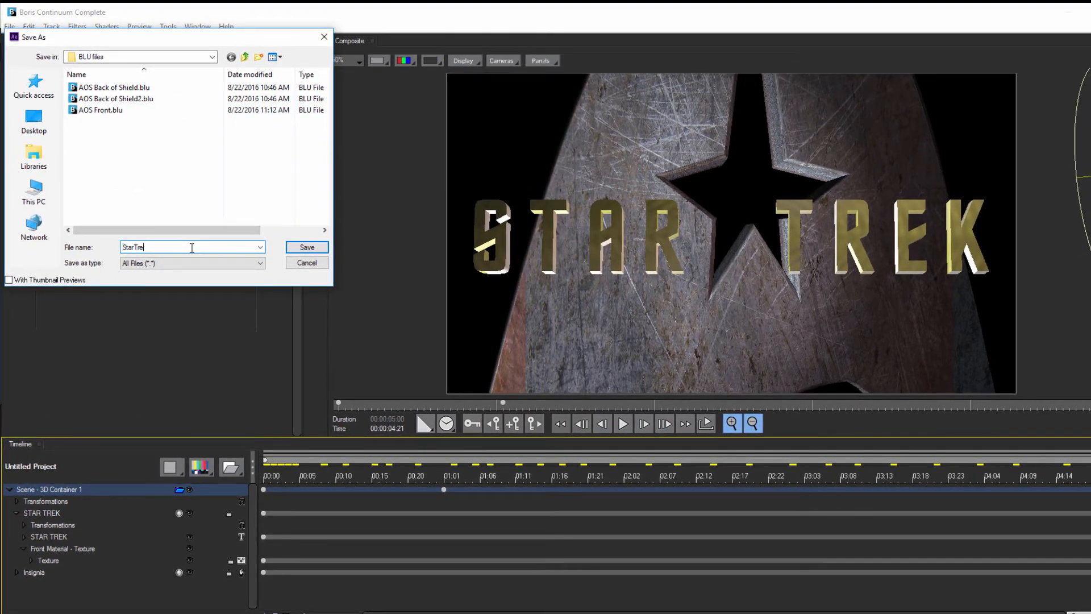
pyautogui.press('Return')
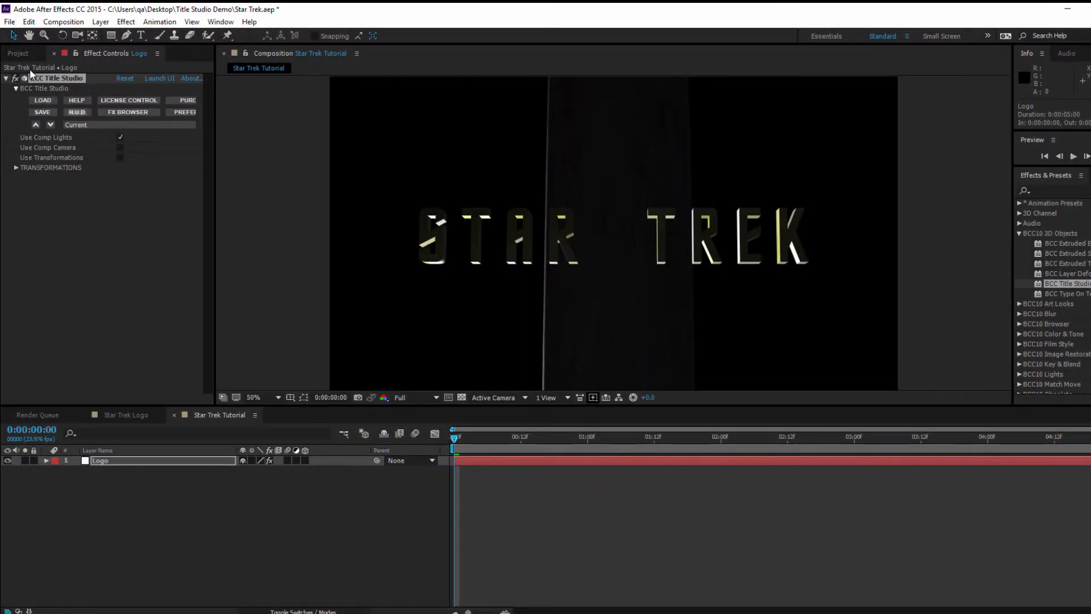
# - Add VV_BlackandWhiteGrunge_01.jpg beneath the Logo layer in the Star Trek Tutorial composition and apply BCC Brightness-Contrast to it
pyautogui.click(17, 54)
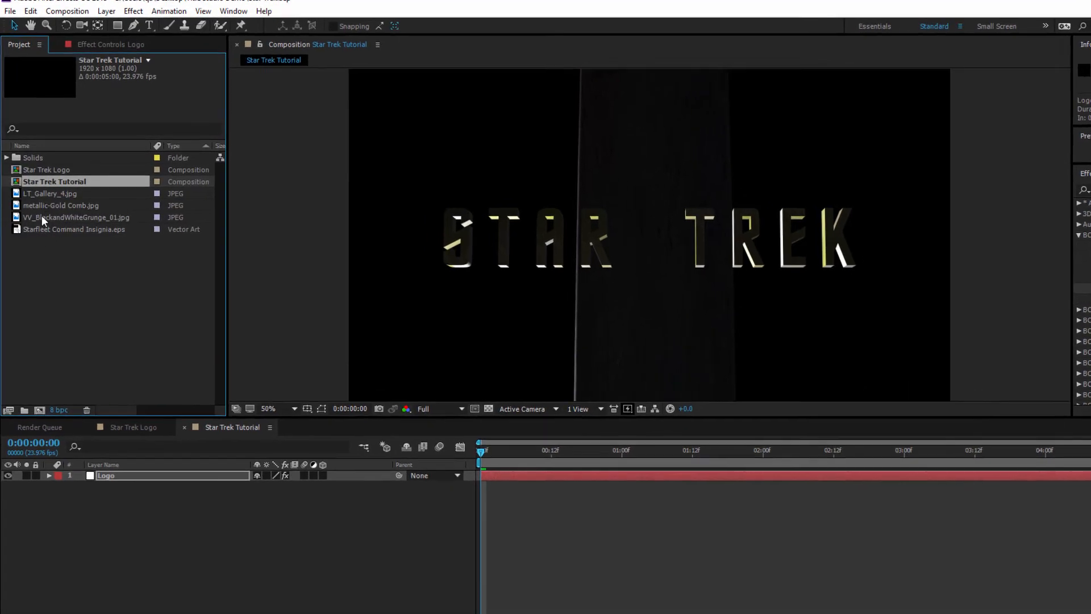
pyautogui.moveTo(62, 216); pyautogui.dragTo(114, 524)
pyautogui.moveTo(132, 574); pyautogui.dragTo(133, 574)
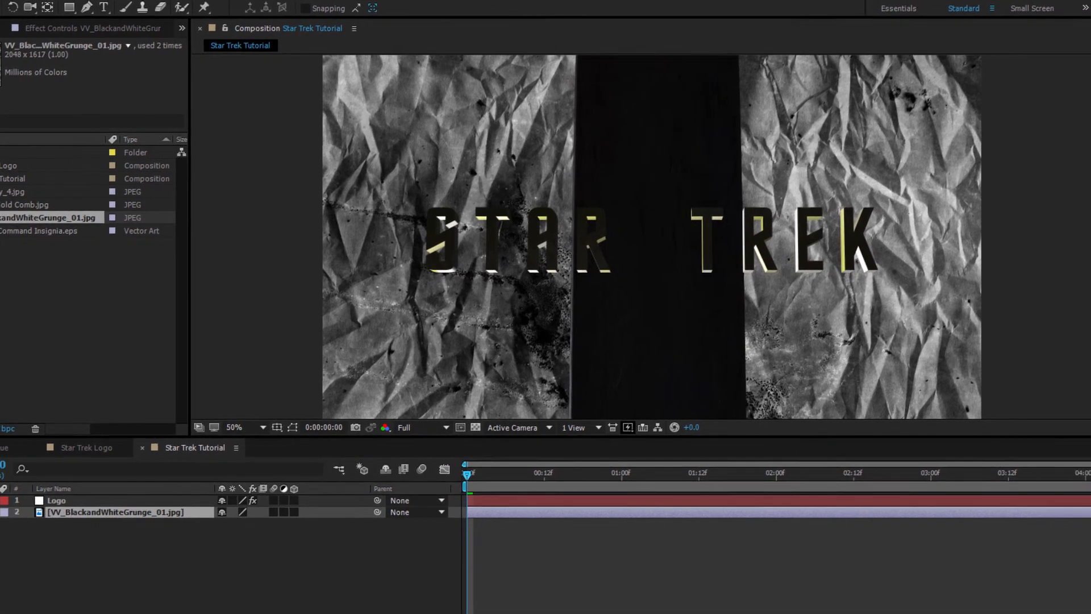
pyautogui.write('bcc brightness')
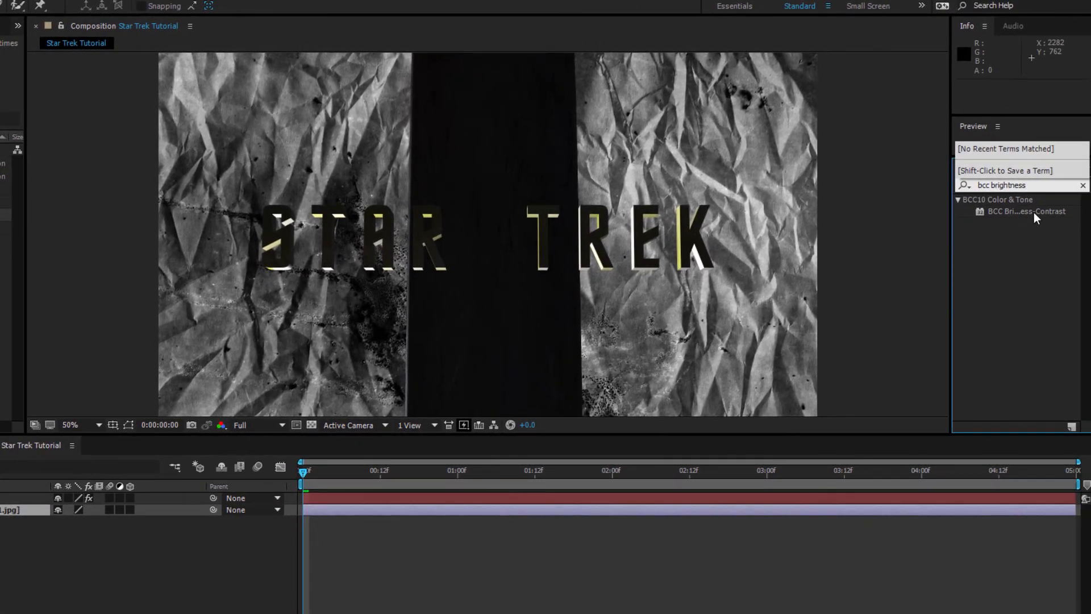
pyautogui.moveTo(1034, 212); pyautogui.dragTo(11, 512)
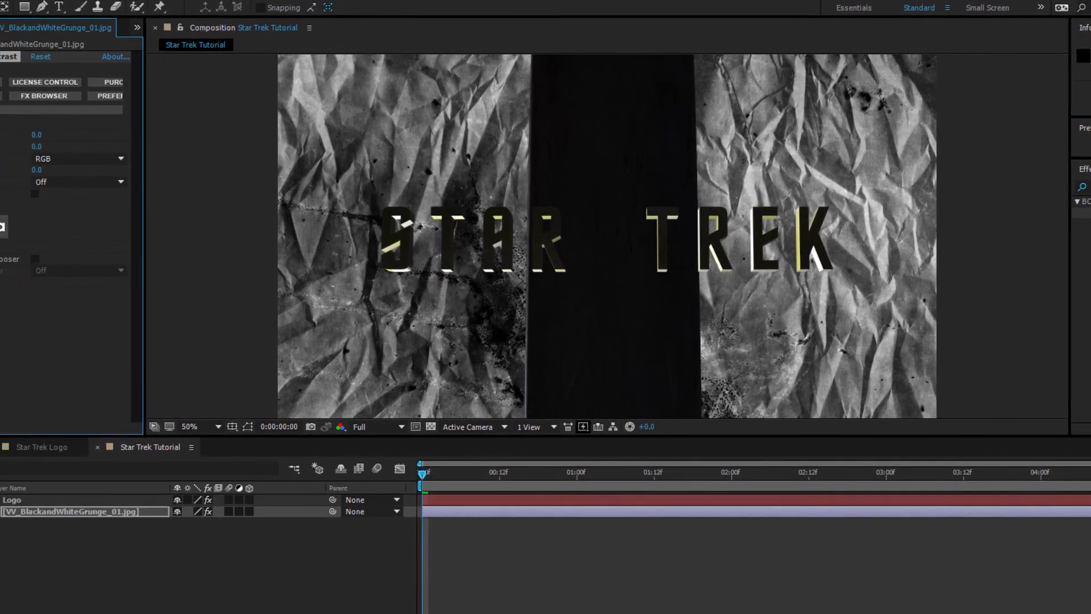
# - Set the grunge layer's BCC Brightness-Contrast to a Brightness of -43 and a Contrast of 9
pyautogui.write('-43')
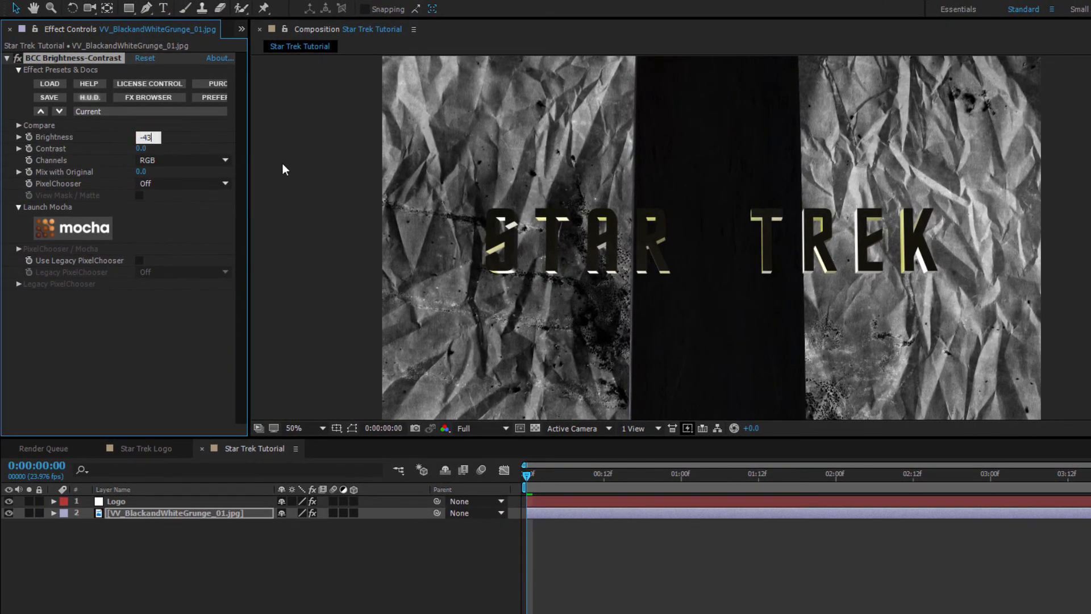
pyautogui.press('Tab')
pyautogui.write('9')
pyautogui.press('Tab')
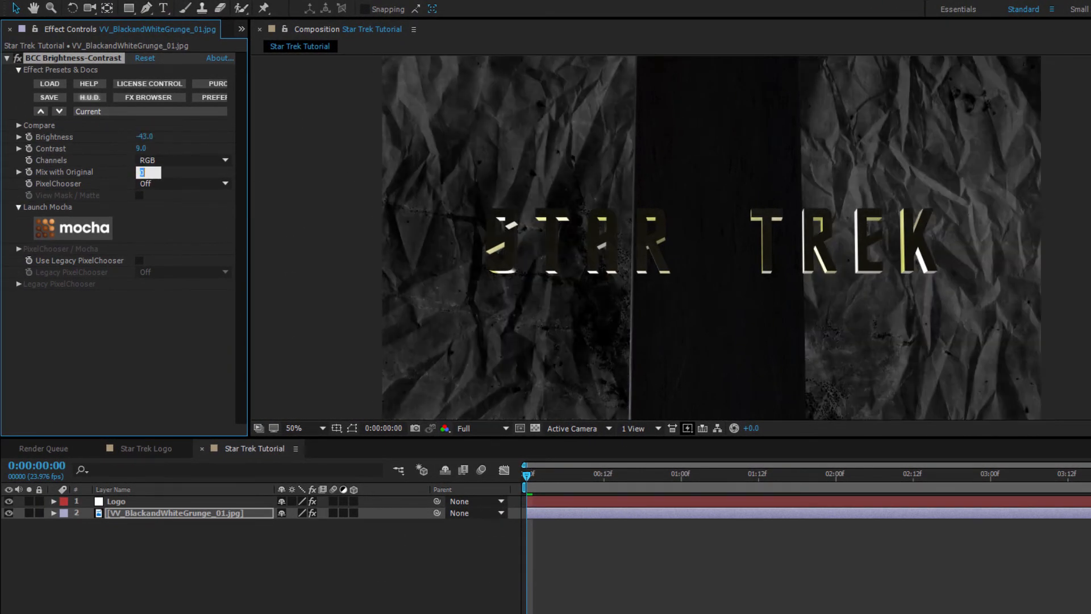
# - Find the BCC Vignette effect and apply it to the grunge background layer
pyautogui.click(1012, 225)
pyautogui.write('vignett')
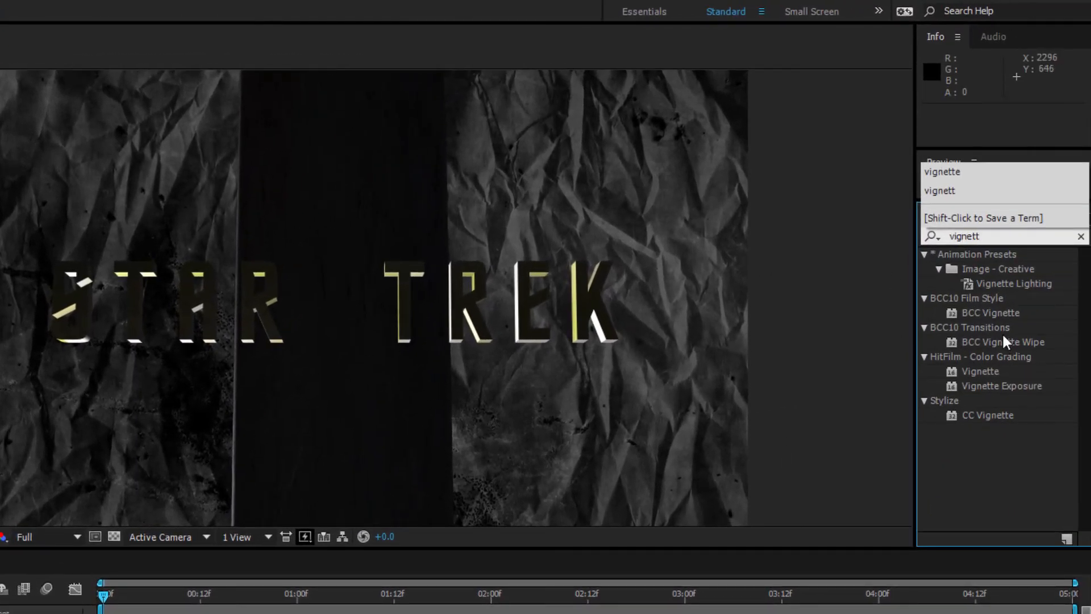
pyautogui.doubleClick(991, 312)
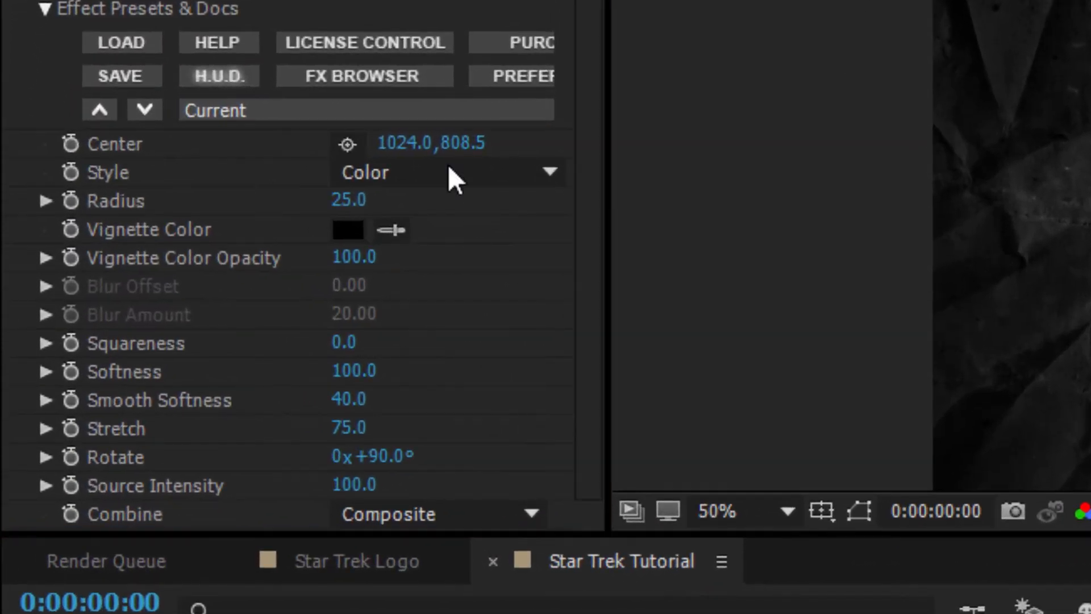
# - Set the BCC Vignette's Center to 392, 980.5 and its Radius to 8
pyautogui.click(206, 347)
pyautogui.write('39')
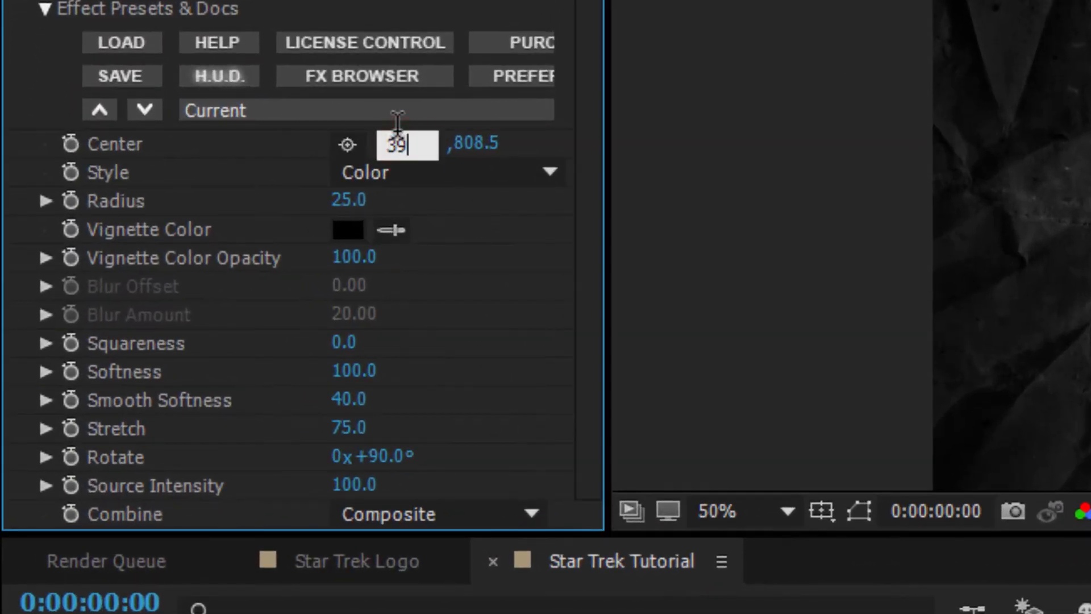
pyautogui.write('2')
pyautogui.press('Tab')
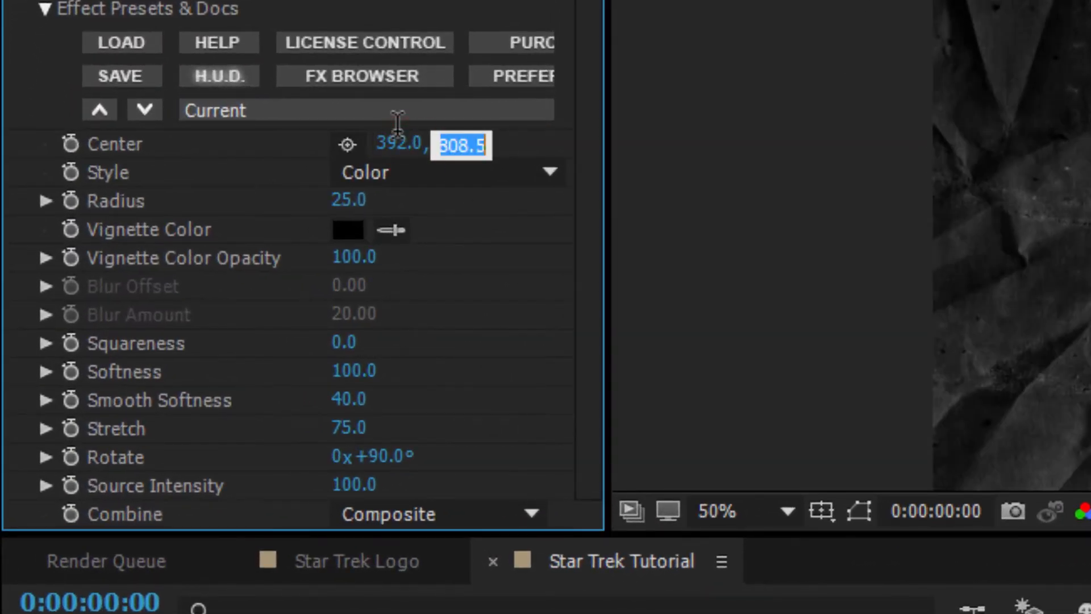
pyautogui.write('380.5')
pyautogui.press('Tab')
pyautogui.write('8')
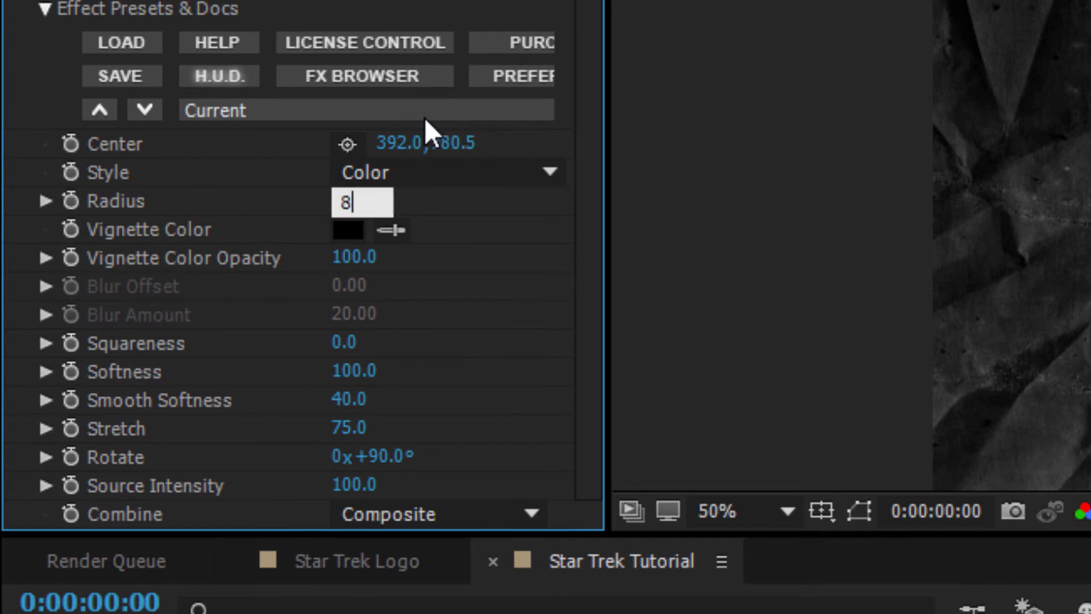
pyautogui.press('Tab')
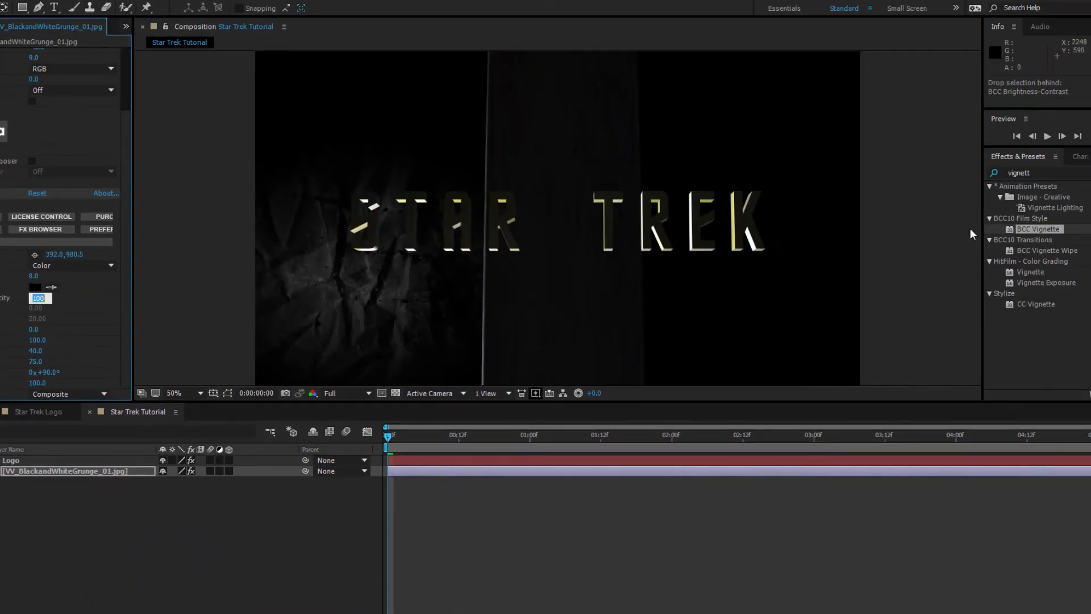
# - Apply BCC Fast Lens Blur to the grunge background layer and move the current time to 0:00:01:06
pyautogui.click(1030, 170)
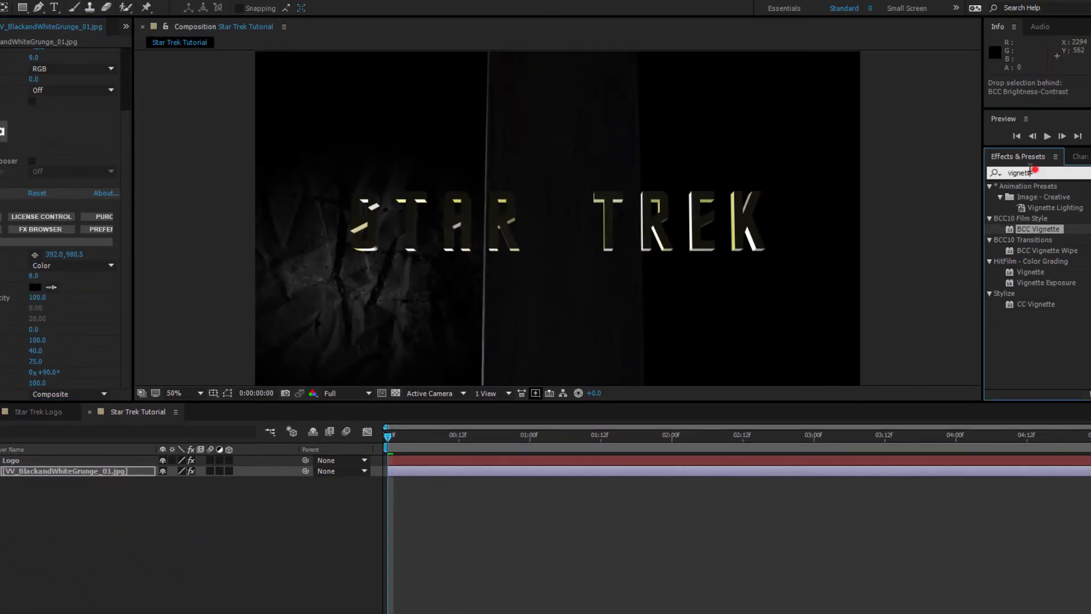
pyautogui.press('BackSpace')
pyautogui.write('fast lens blur')
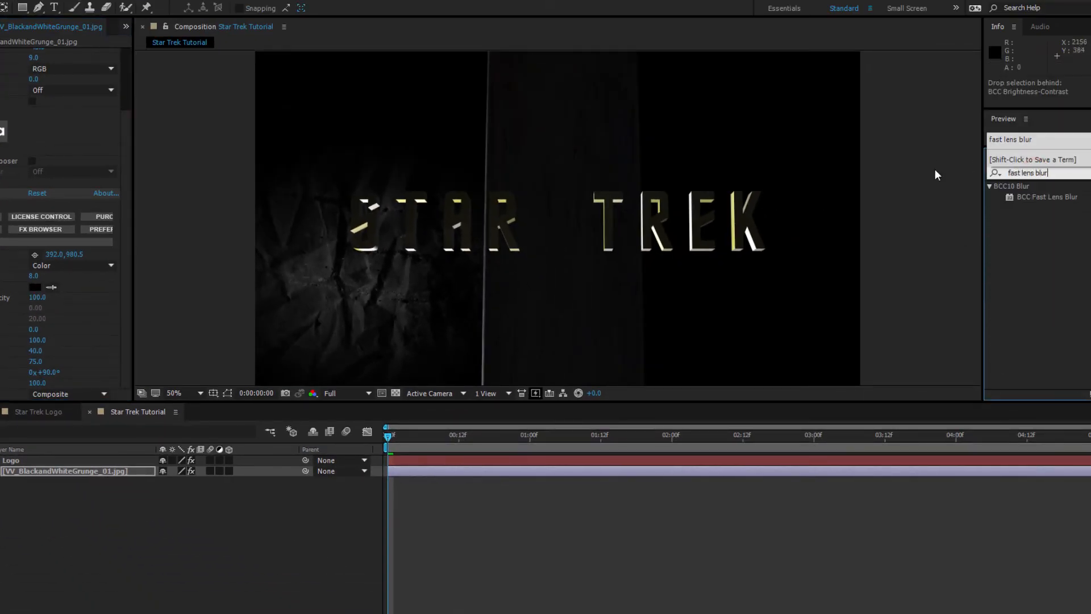
pyautogui.moveTo(1047, 197); pyautogui.dragTo(70, 474)
pyautogui.click(445, 428)
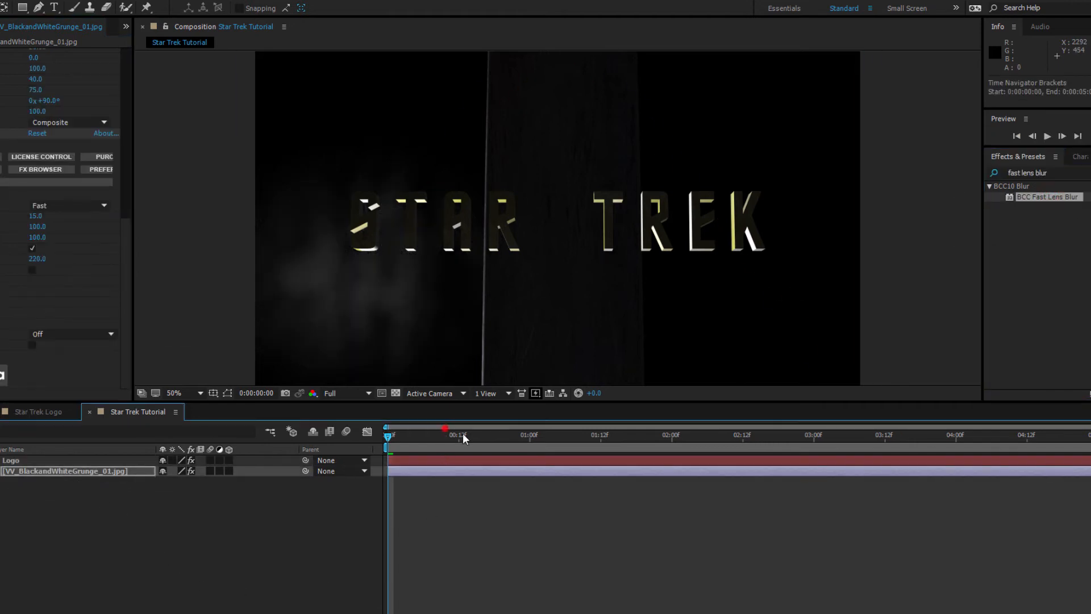
pyautogui.click(567, 435)
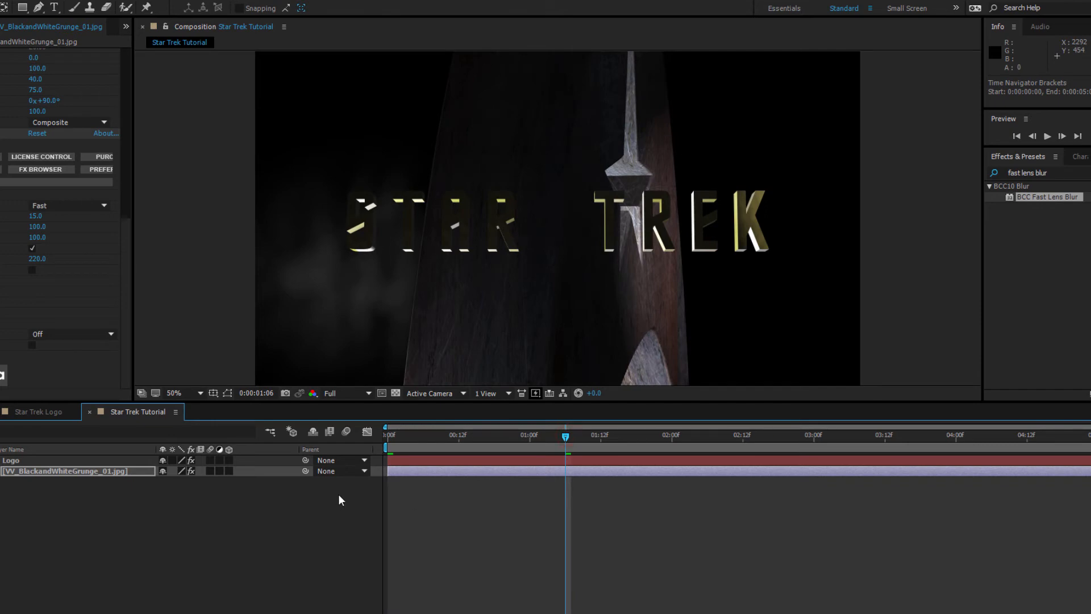
# - Add an adjustment layer named Lens Flares and place it above the Logo layer
pyautogui.rightClick(56, 522)
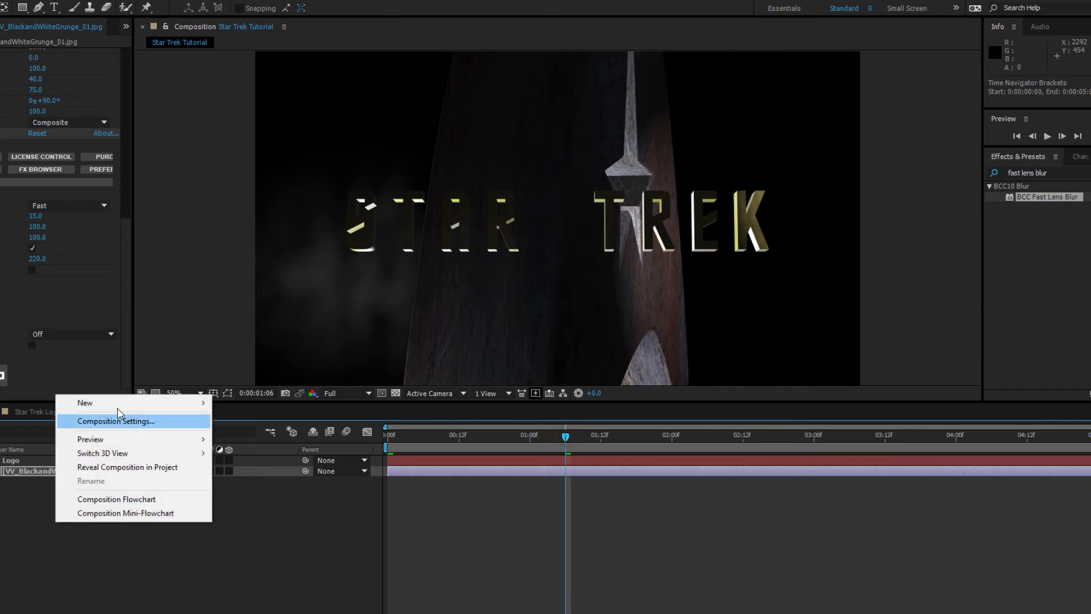
pyautogui.moveTo(183, 403)
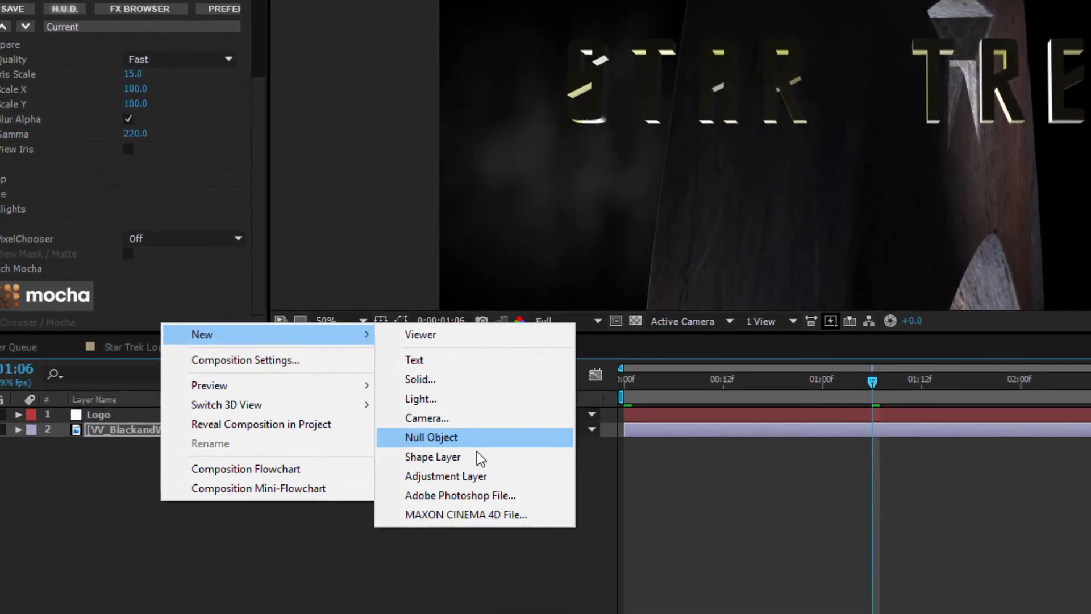
pyautogui.click(346, 491)
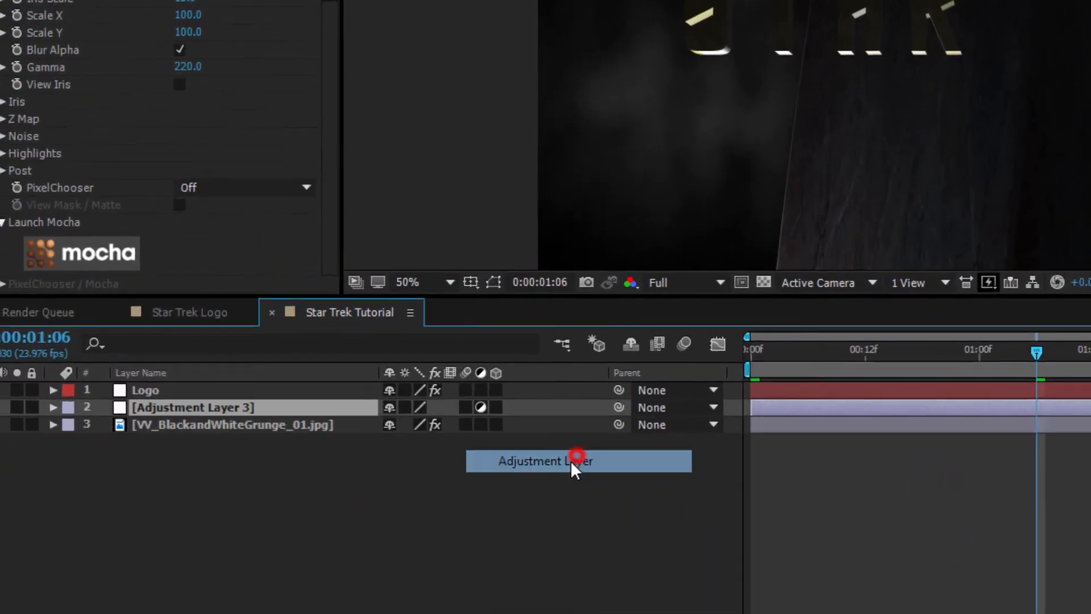
pyautogui.rightClick(114, 452)
pyautogui.click(348, 366)
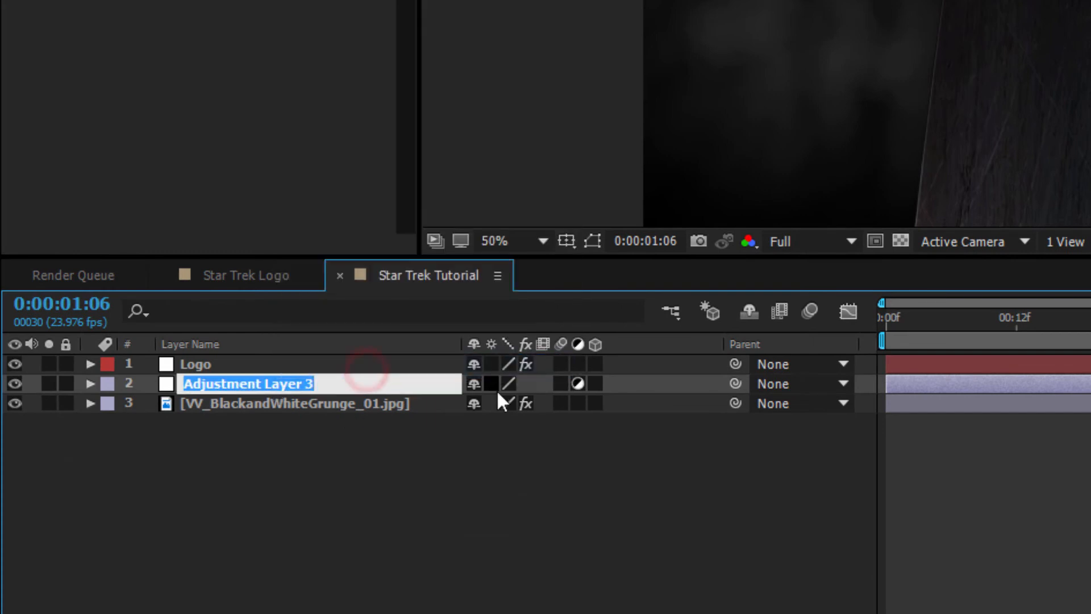
pyautogui.write('Lens Flares')
pyautogui.press('Return')
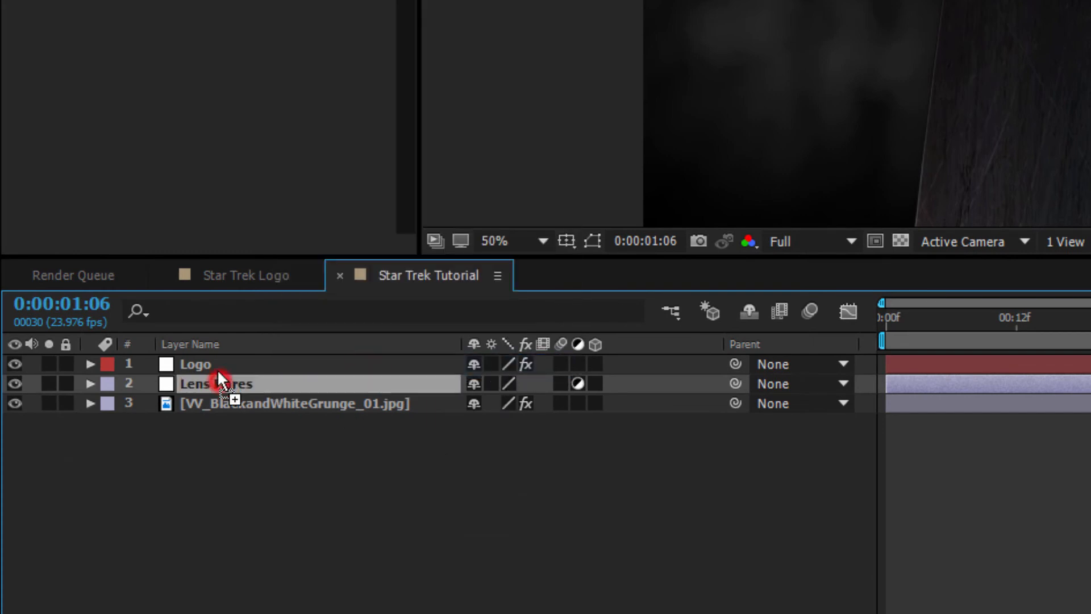
pyautogui.moveTo(218, 376)
pyautogui.mouseDown()
pyautogui.moveTo(217, 355)
pyautogui.moveTo(224, 366)
pyautogui.mouseUp()
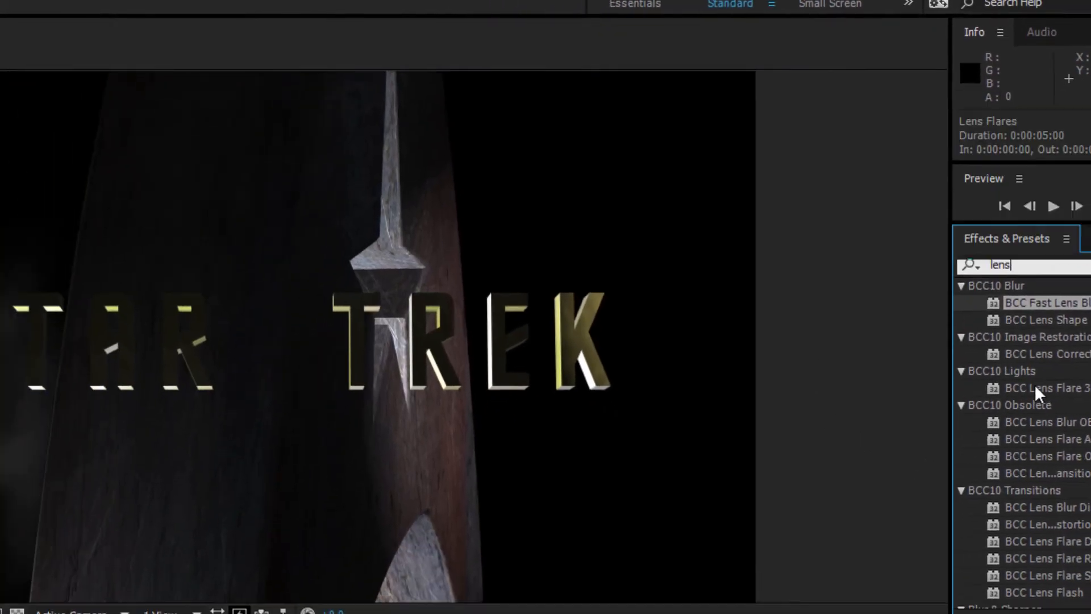
# - Apply BCC Lens Flare 3D to the Lens Flares layer and set its built-in light source's Position XY to 996, -740
pyautogui.moveTo(949, 464); pyautogui.dragTo(102, 181)
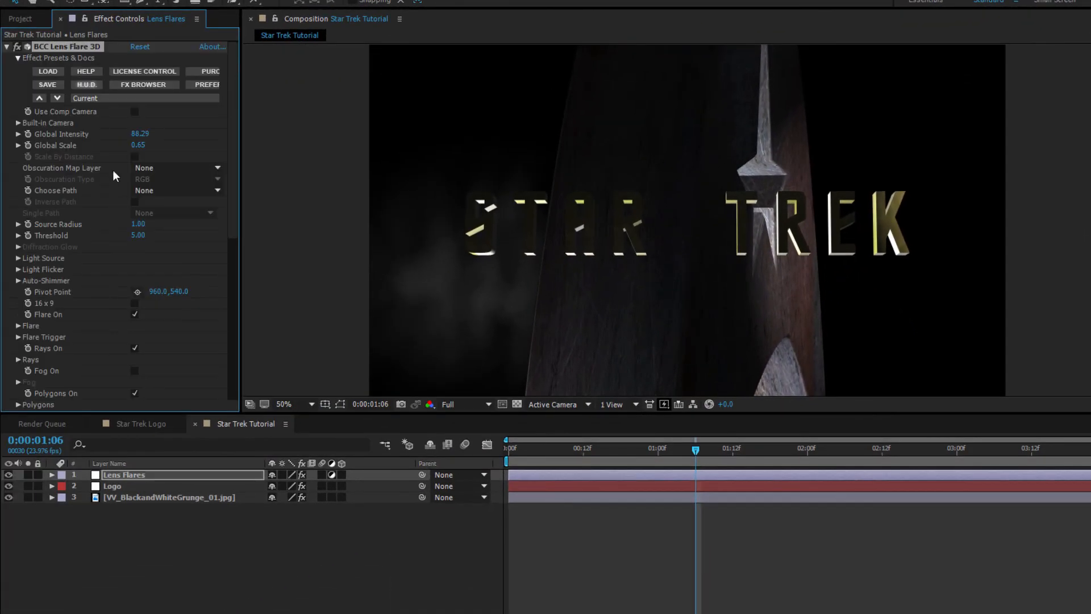
pyautogui.click(19, 257)
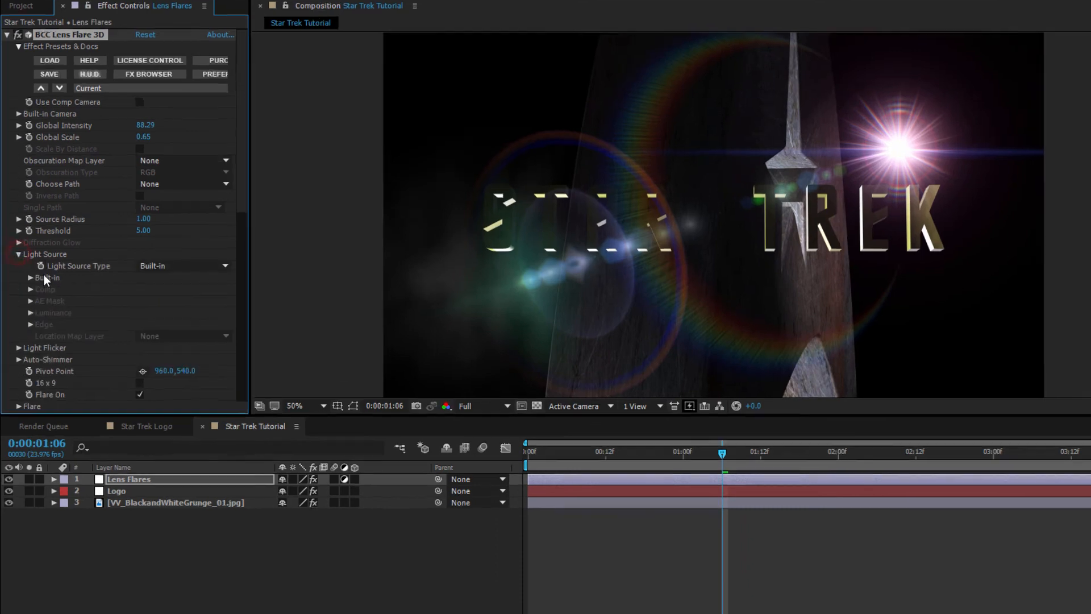
pyautogui.click(29, 281)
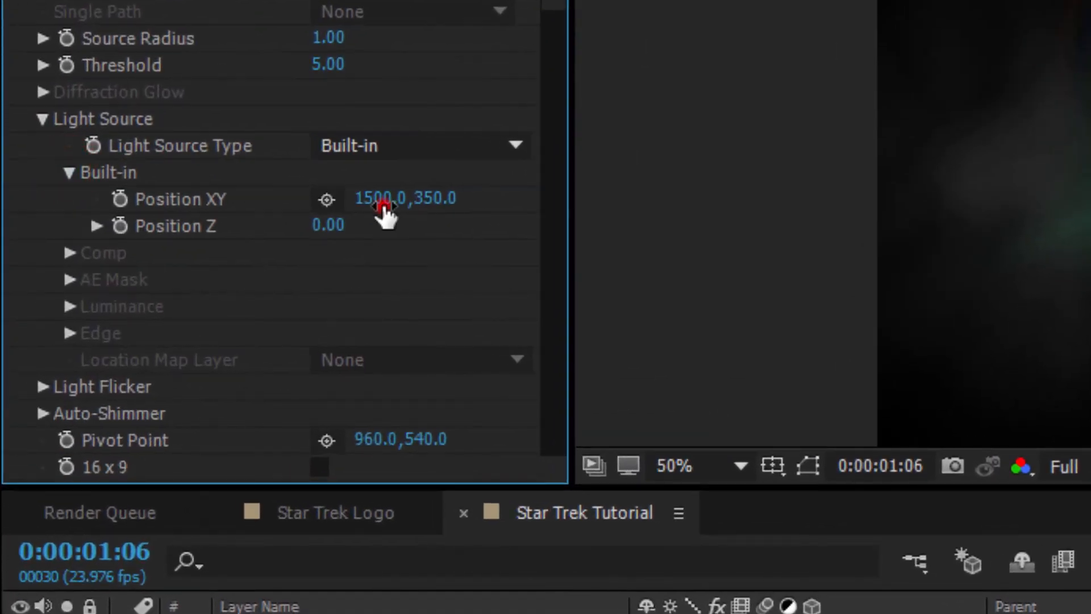
pyautogui.click(383, 203)
pyautogui.write('99')
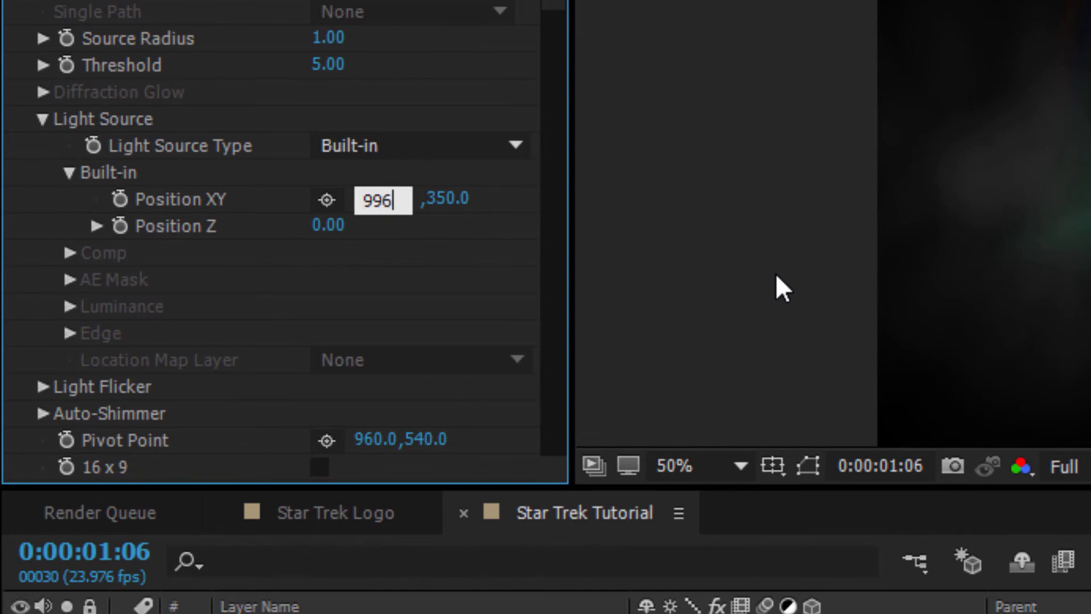
pyautogui.write('6')
pyautogui.press('Tab')
pyautogui.write('-740')
pyautogui.press('Tab')
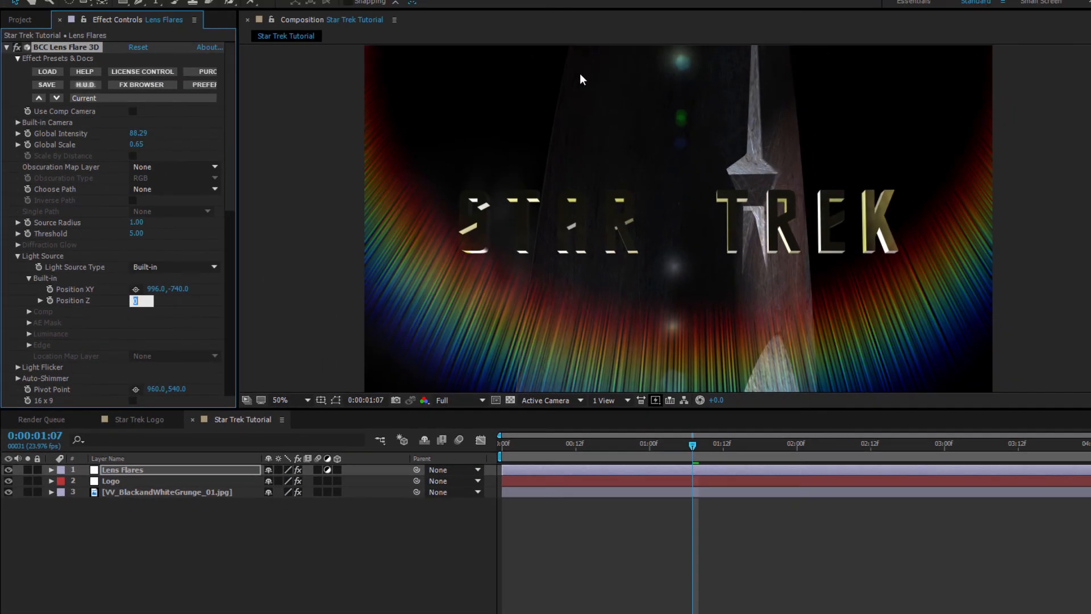
pyautogui.scroll(-2, 693, 145)
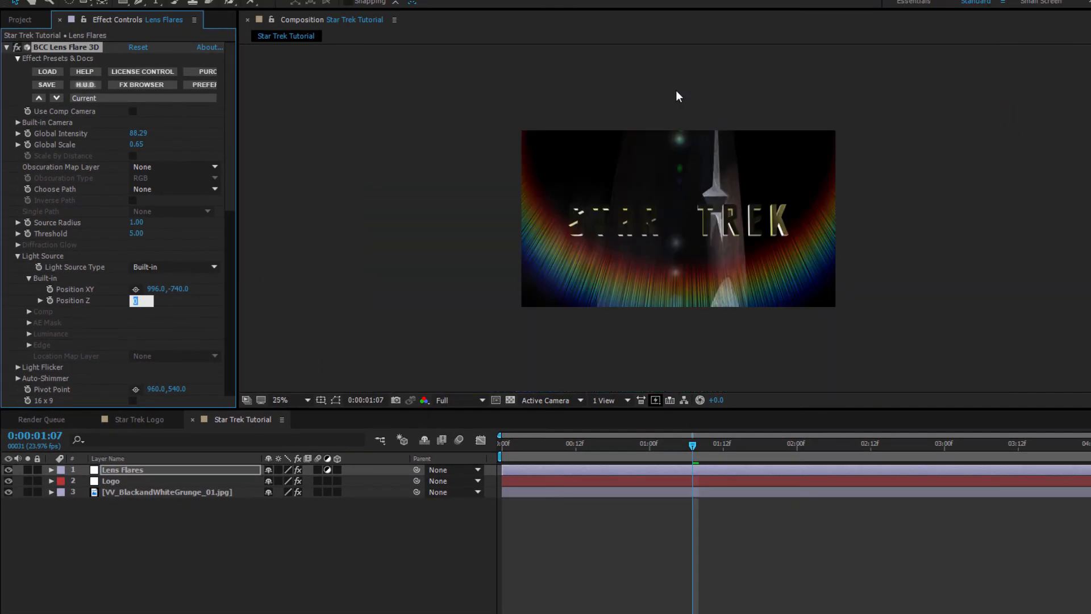
pyautogui.scroll(2, 667, 206)
# - Turn off the lens flare's Flare, Rays, Polygons, Discs and Glows elements, keeping only Chroma Hoop on
pyautogui.scroll(-4, 157, 341)
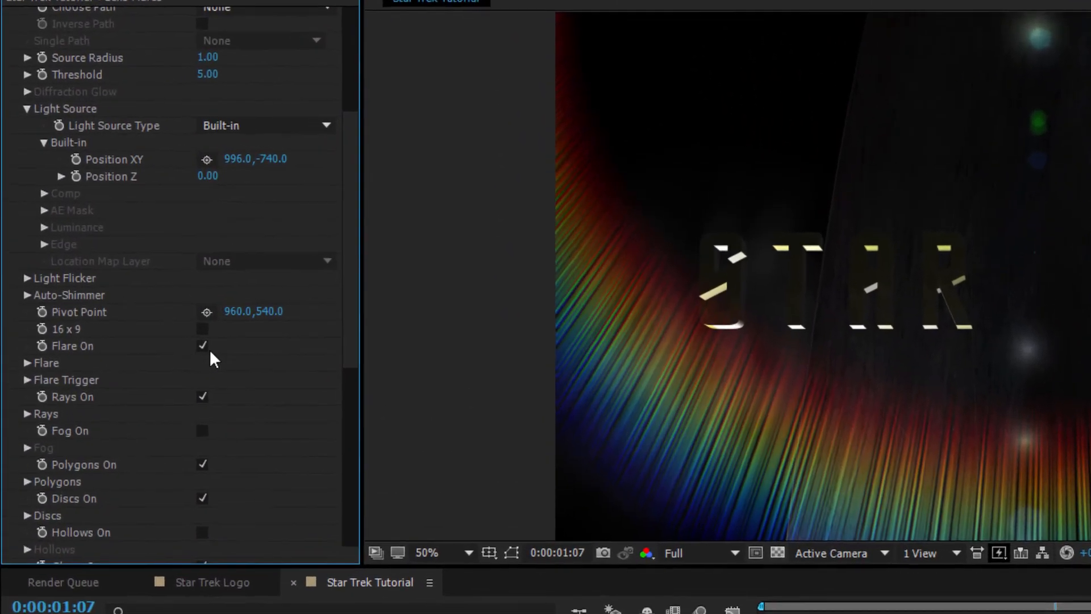
pyautogui.click(132, 263)
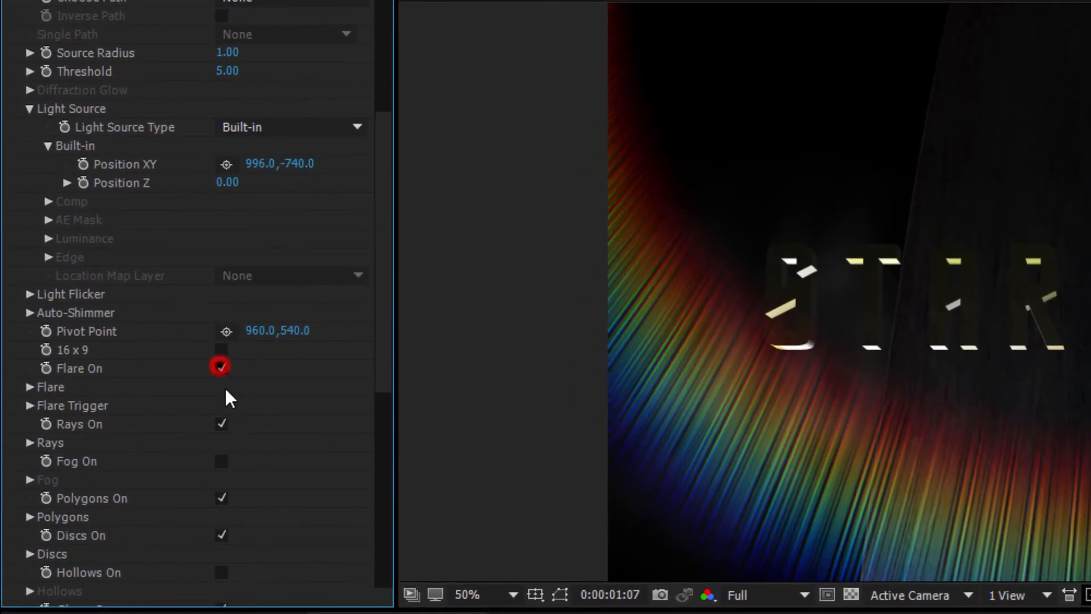
pyautogui.click(222, 424)
pyautogui.click(222, 497)
pyautogui.click(221, 535)
pyautogui.scroll(-4, 216, 398)
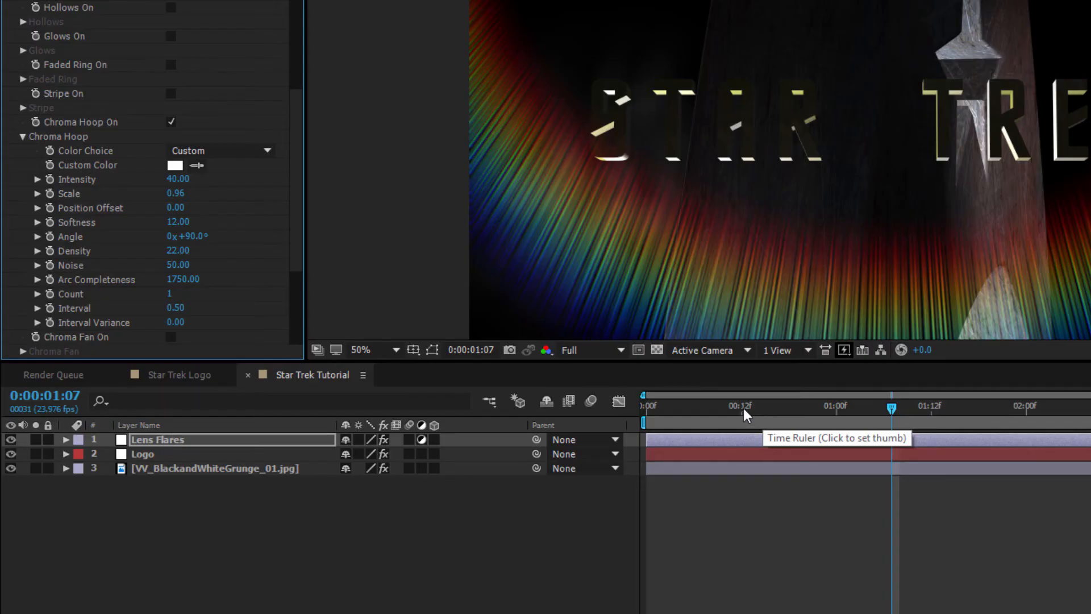
# - Keyframe the Chroma Hoop Intensity at 0 at the one-second mark and 50 at 0:00:03:00
pyautogui.moveTo(748, 407); pyautogui.dragTo(835, 407)
pyautogui.click(50, 180)
pyautogui.click(177, 180)
pyautogui.write('0')
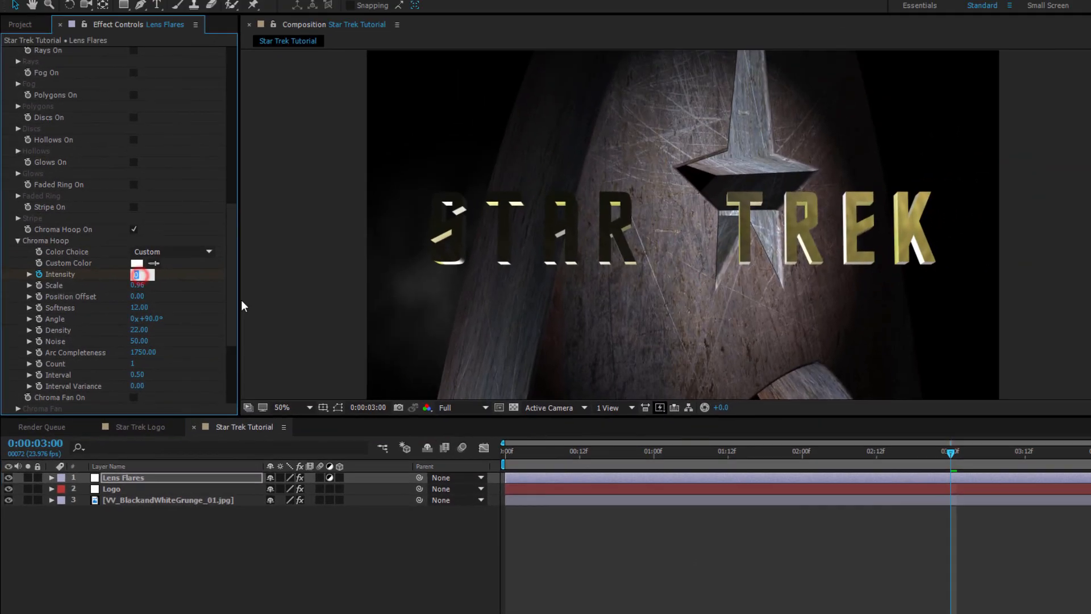
pyautogui.write('50')
pyautogui.press('Return')
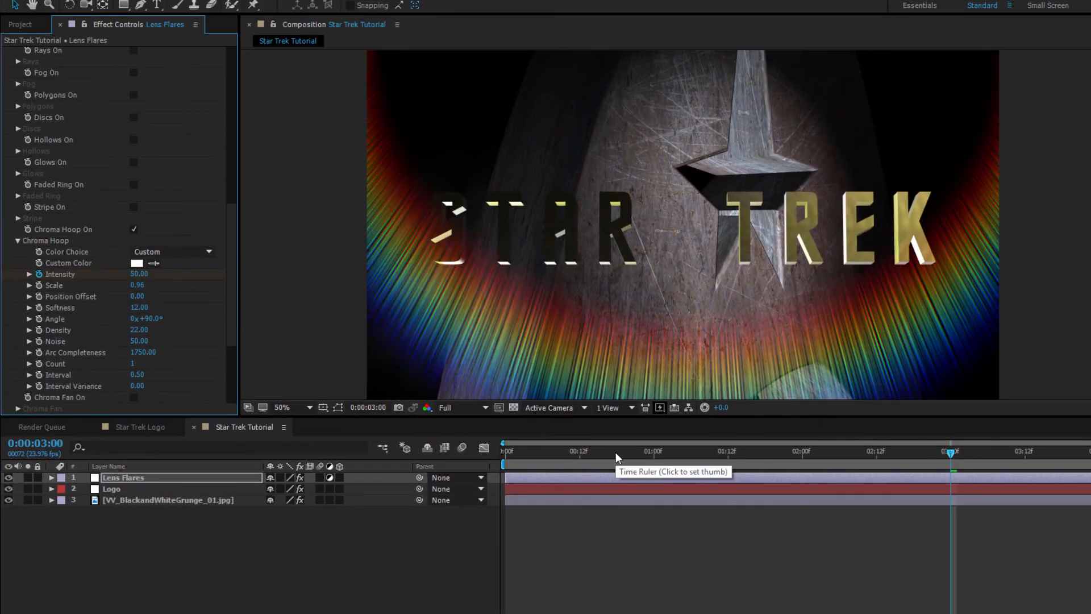
# - Apply Easy Ease to both Chroma Hoop Intensity keyframes on the Lens Flares layer and collapse the layer's effect properties
pyautogui.click(51, 478)
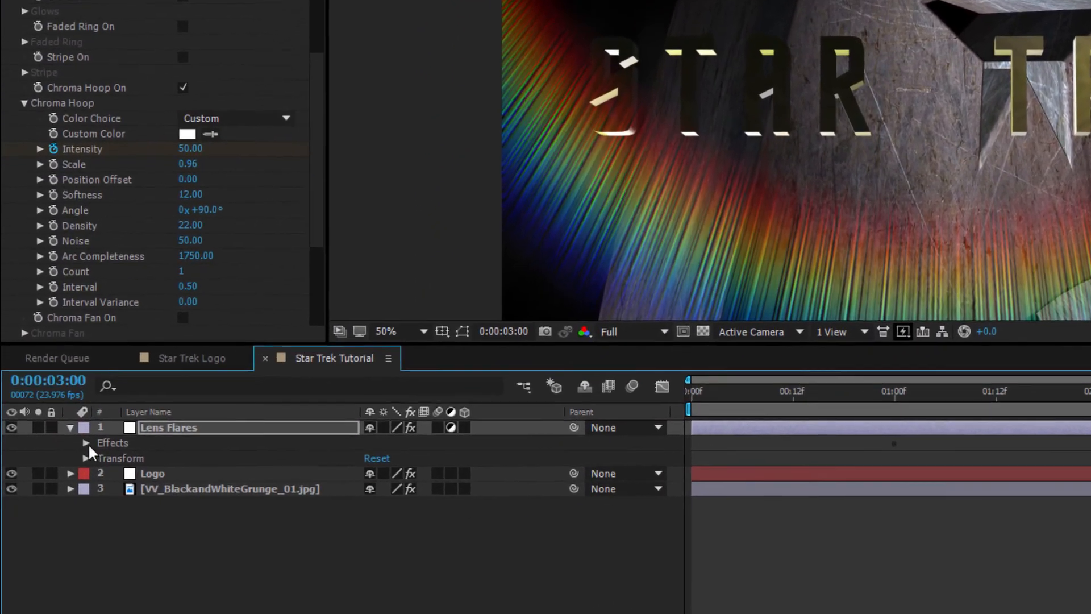
pyautogui.click(72, 469)
pyautogui.click(86, 482)
pyautogui.scroll(-3, 248, 550)
pyautogui.scroll(-10, 376, 513)
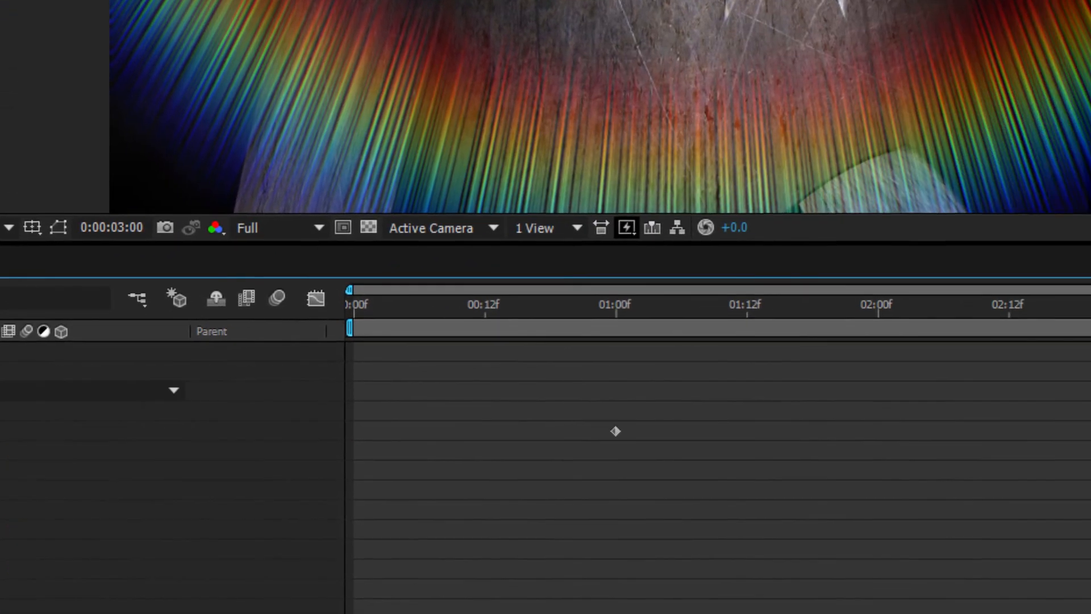
pyautogui.moveTo(293, 368); pyautogui.dragTo(877, 433)
pyautogui.rightClick(868, 418)
pyautogui.moveTo(967, 404)
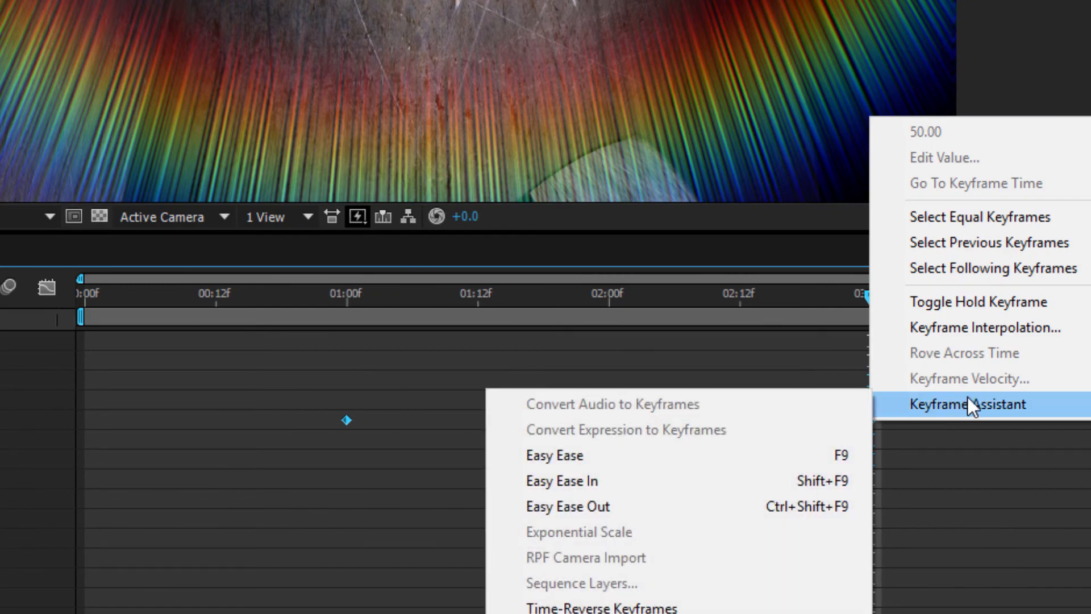
pyautogui.click(728, 461)
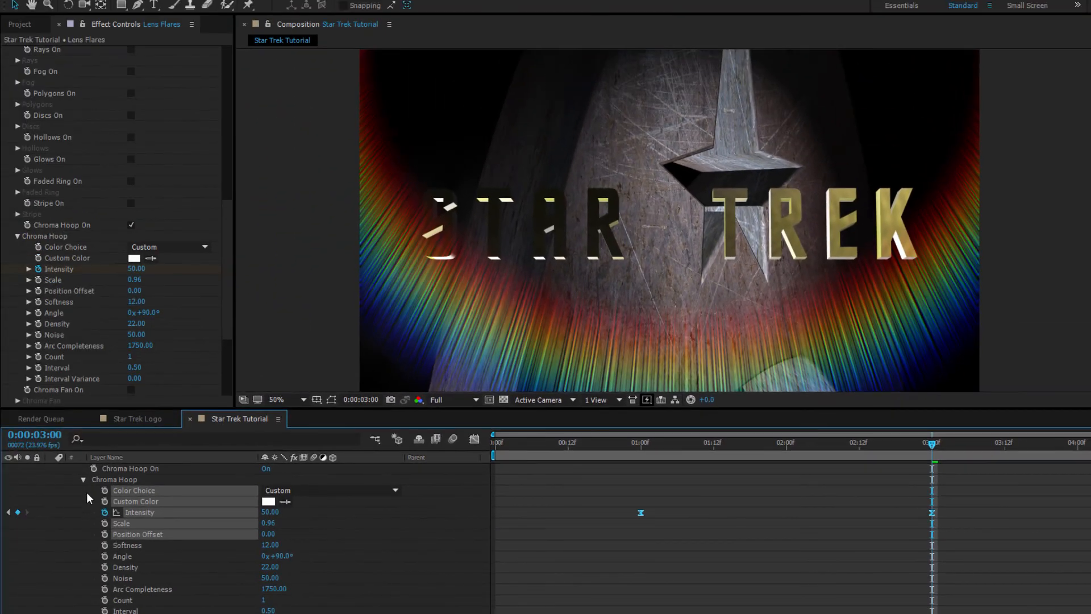
pyautogui.click(81, 479)
pyautogui.scroll(10, 65, 521)
pyautogui.click(62, 479)
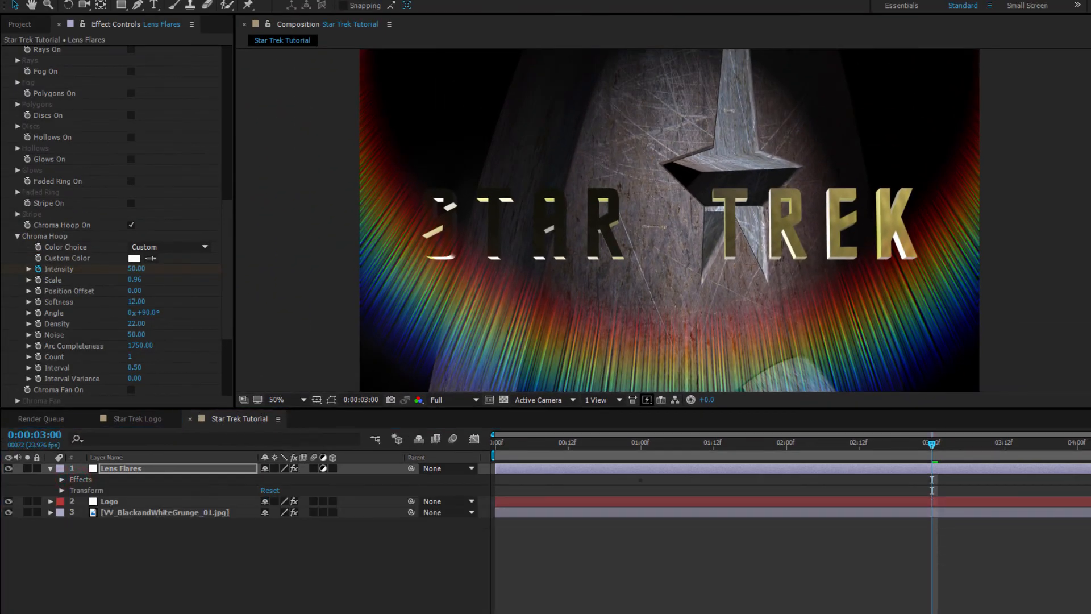
pyautogui.moveTo(226, 329); pyautogui.dragTo(225, 156)
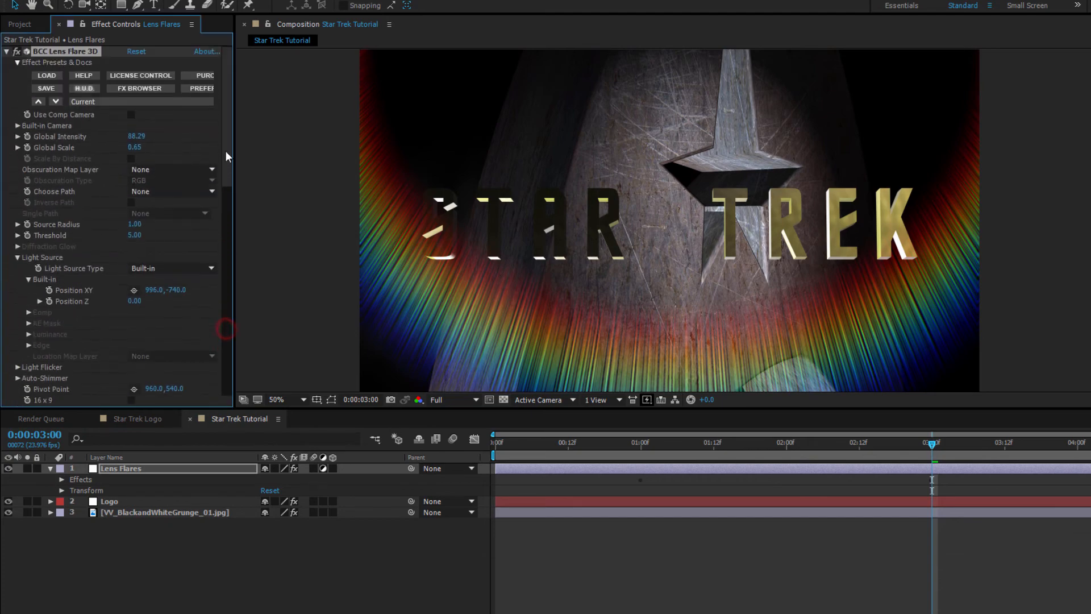
# - Add a second BCC Lens Flare 3D to the Lens Flares layer and load its ChromaLensDD preset
pyautogui.click(7, 52)
pyautogui.moveTo(1088, 344); pyautogui.dragTo(64, 130)
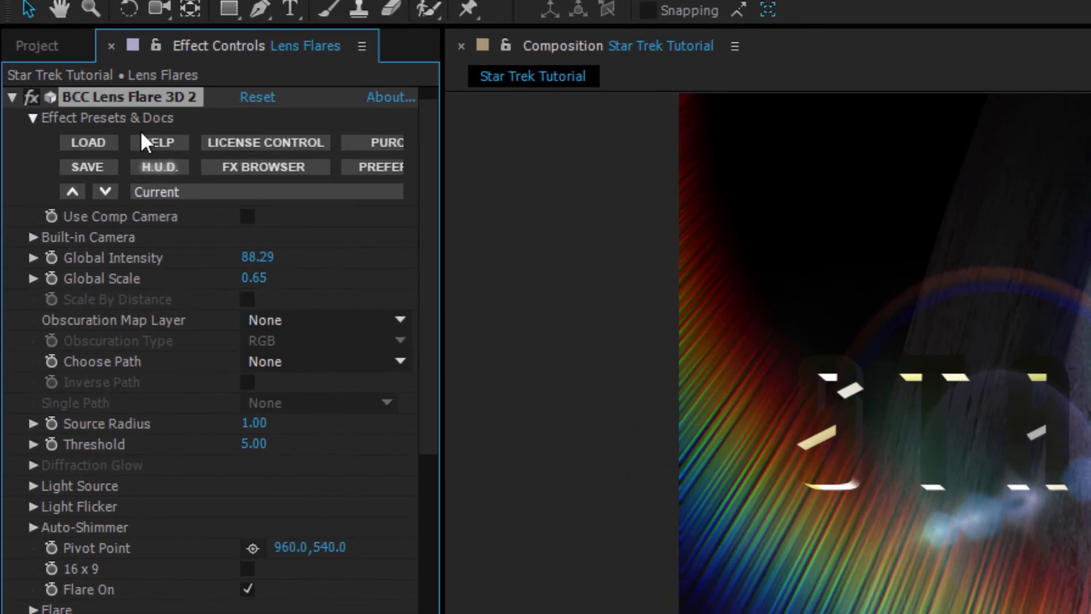
pyautogui.click(267, 192)
pyautogui.click(319, 190)
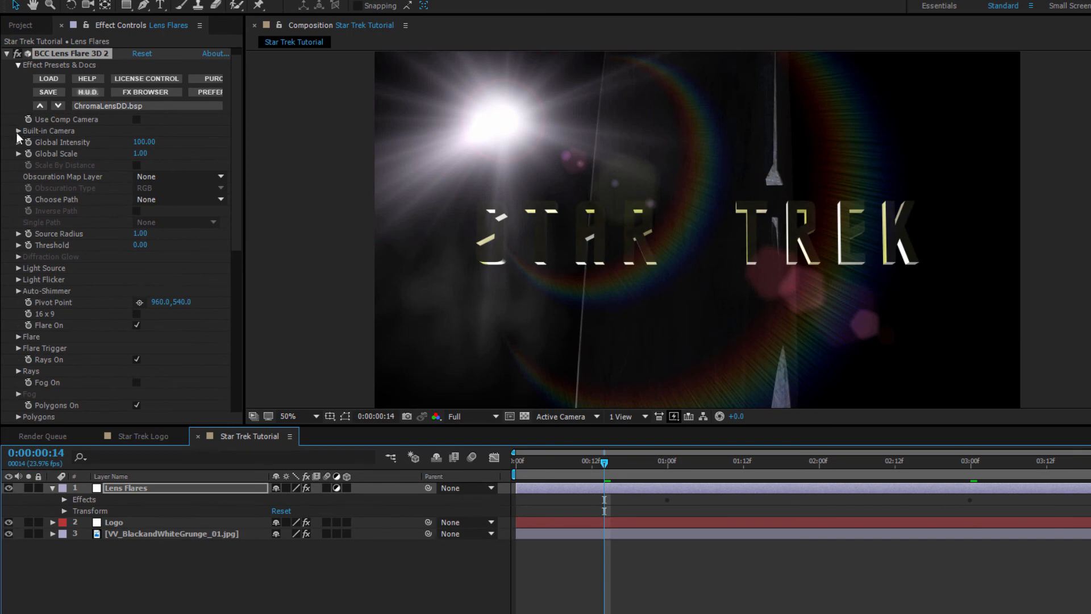
# - Keyframe the second lens flare's built-in light source Position XY at 2434, 242 at 0:00:00:14
pyautogui.click(19, 268)
pyautogui.click(31, 290)
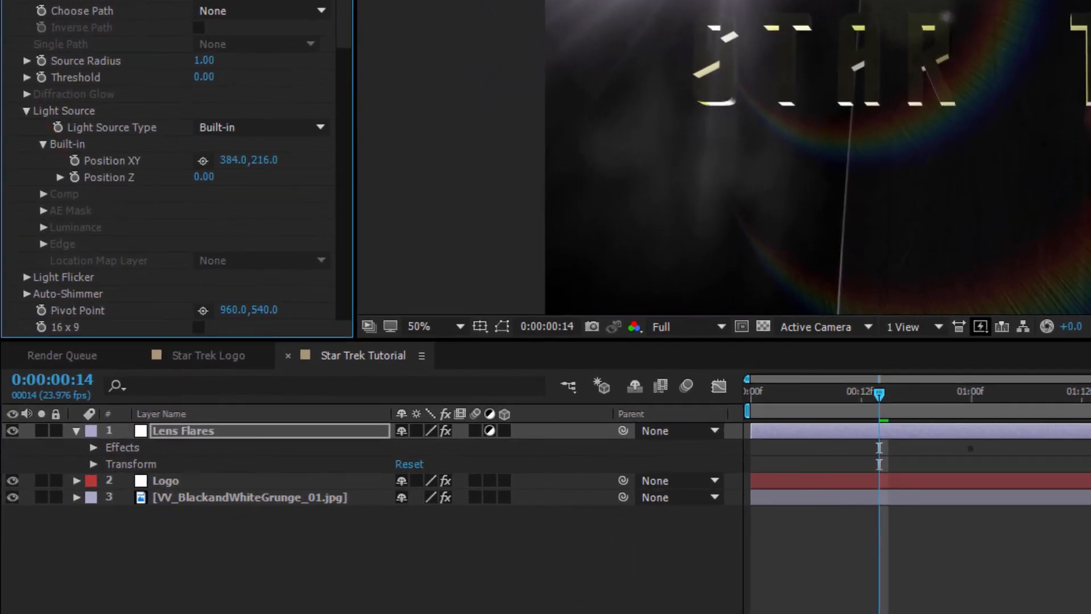
pyautogui.click(165, 303)
pyautogui.write('2434')
pyautogui.press('Tab')
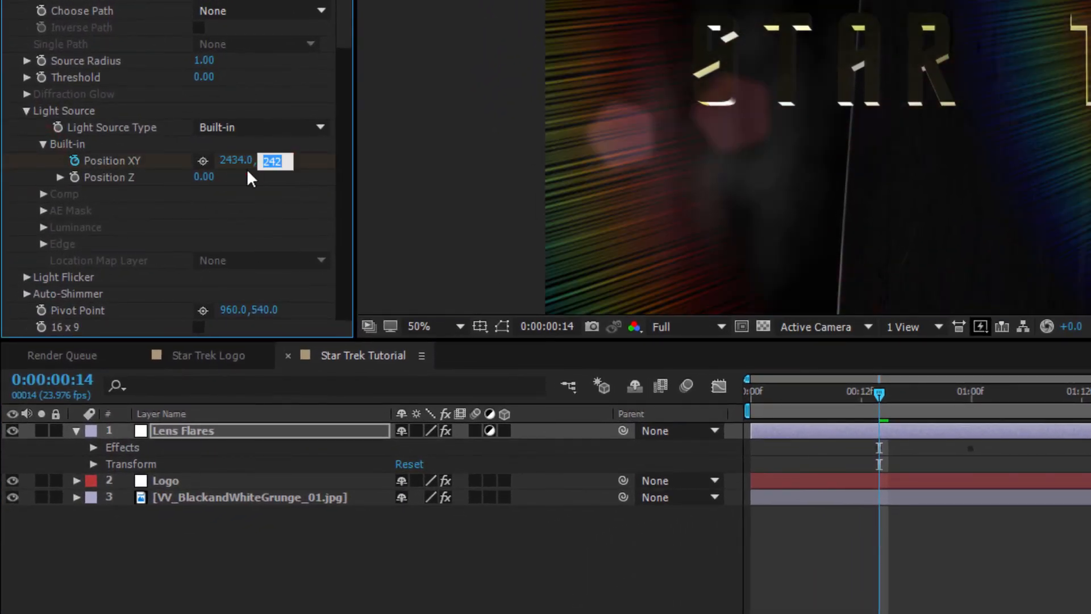
pyautogui.press('Tab')
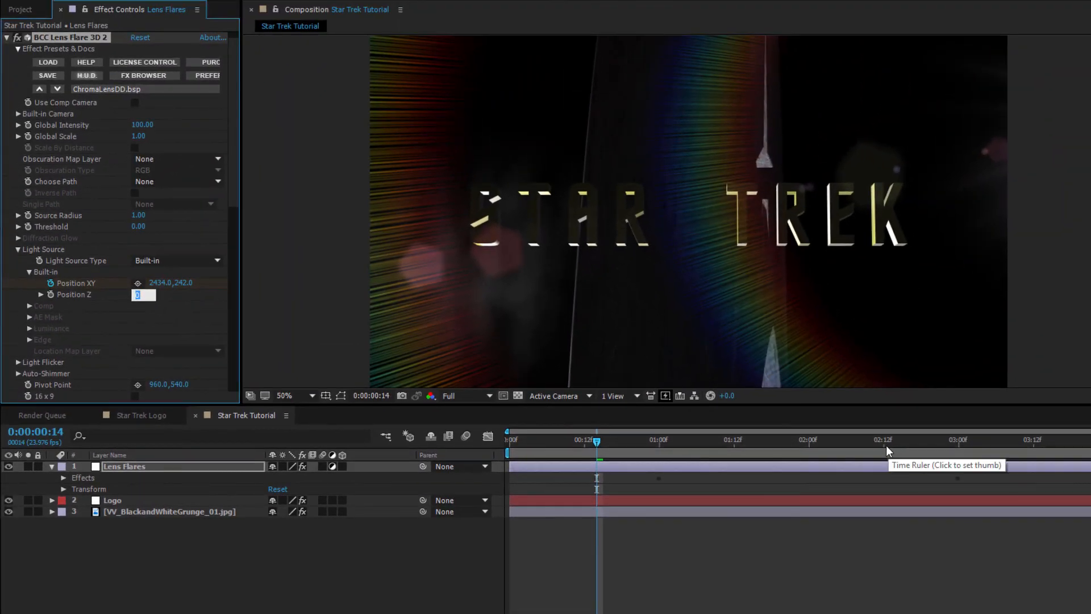
# - Keyframe the second flare's Position XY at 2098, 334 at 0:00:02:12, check the motion and collapse the effect
pyautogui.click(1074, 417)
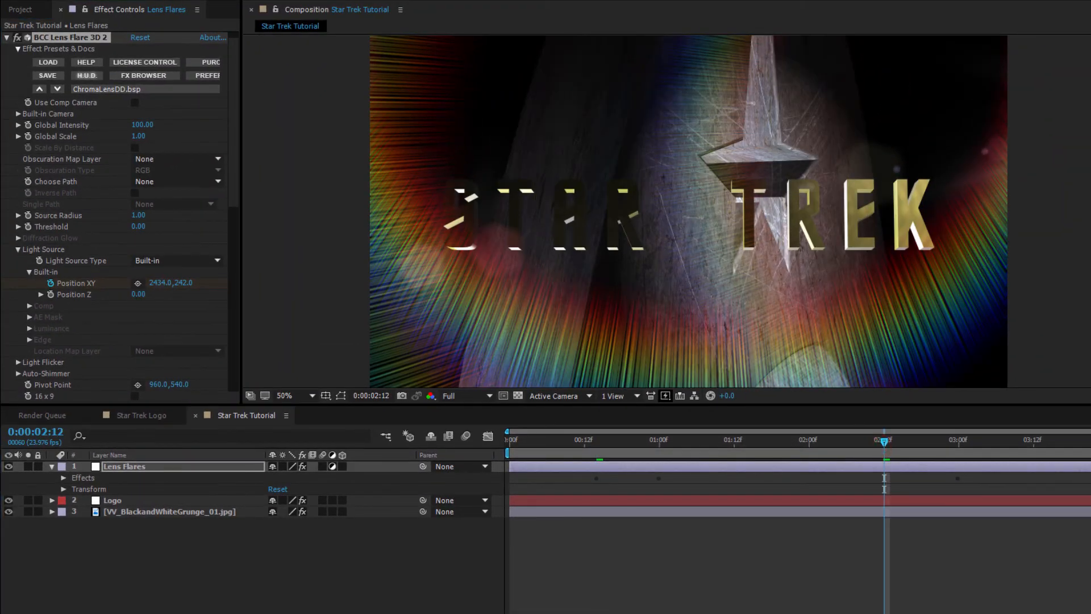
pyautogui.click(161, 283)
pyautogui.write('2098')
pyautogui.press('Tab')
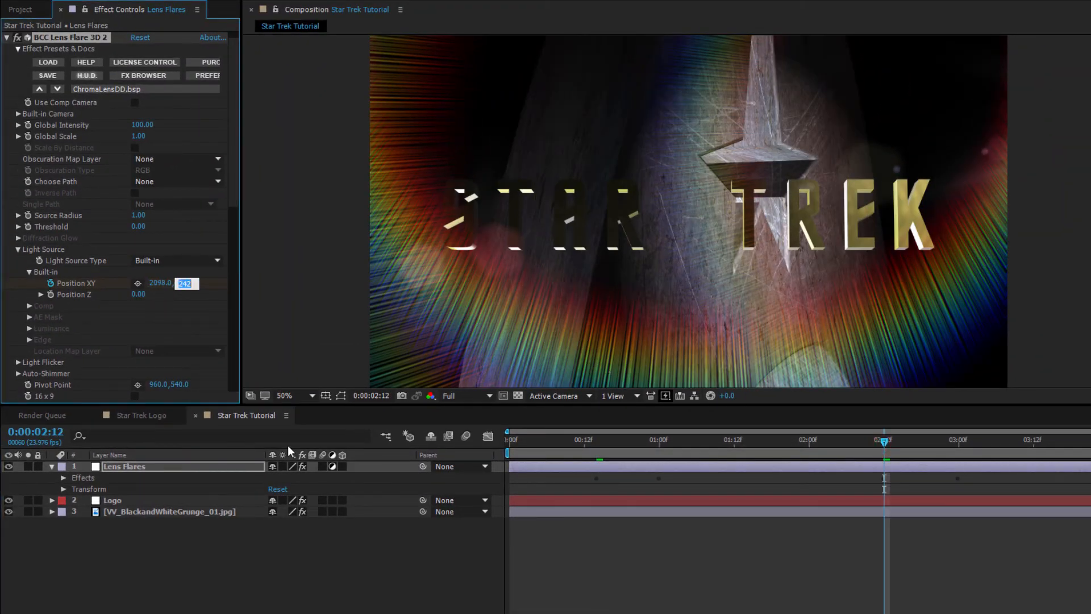
pyautogui.write('334')
pyautogui.press('Return')
pyautogui.moveTo(599, 447); pyautogui.dragTo(778, 437)
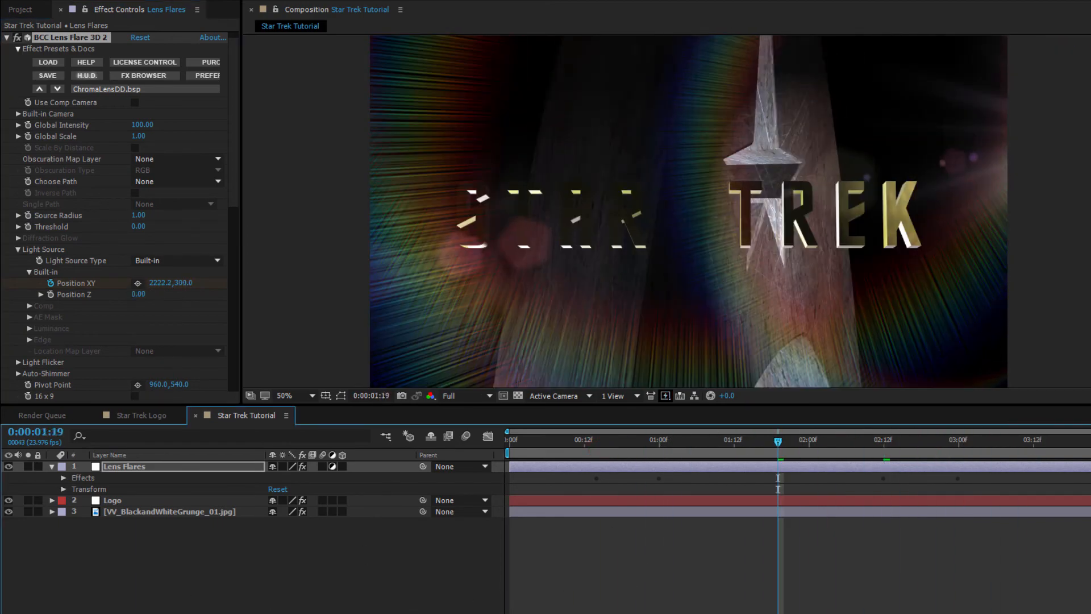
pyautogui.click(6, 37)
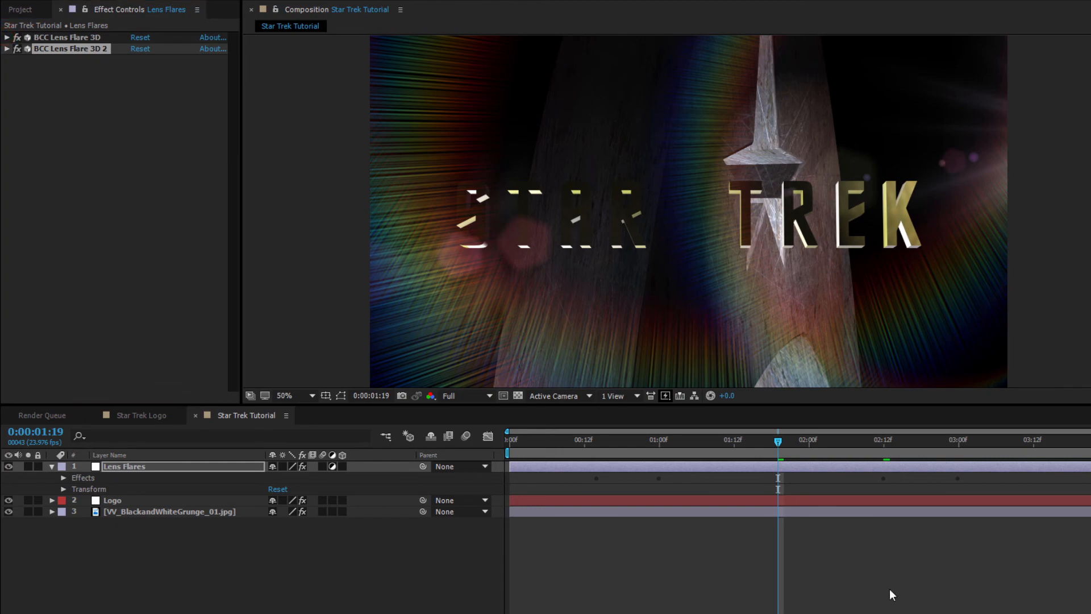
# - Create a new adjustment layer above Lens Flares and rename it Finishing
pyautogui.rightClick(132, 567)
pyautogui.moveTo(182, 441)
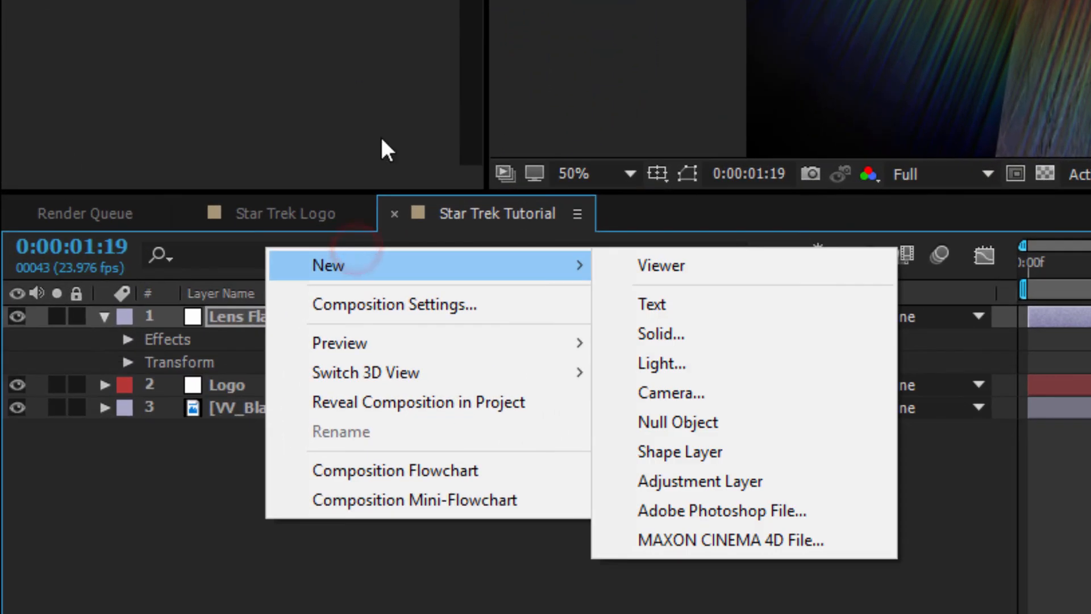
pyautogui.click(761, 479)
pyautogui.rightClick(301, 316)
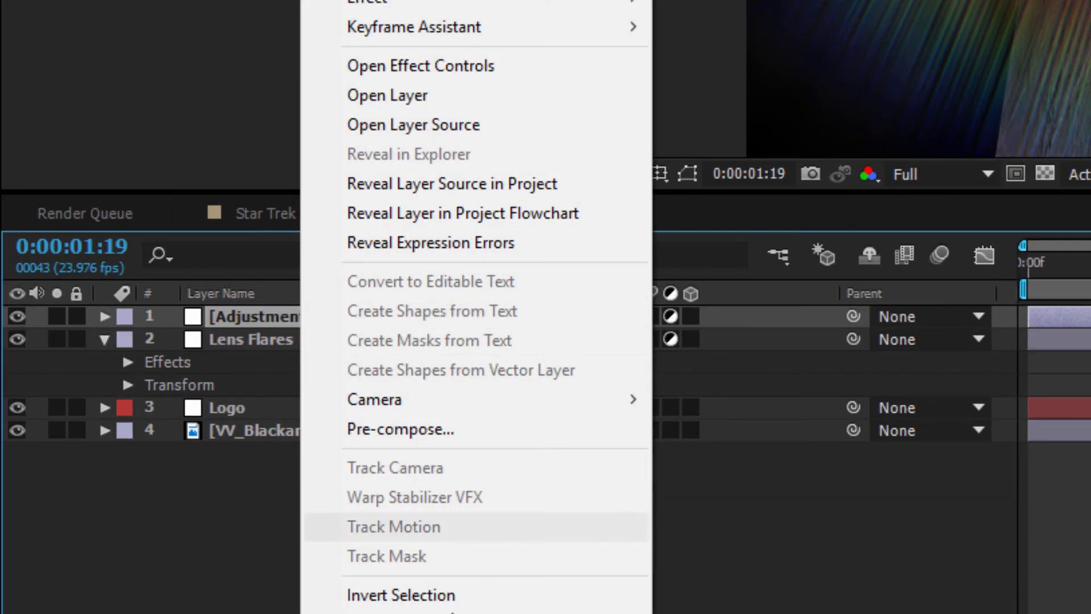
pyautogui.click(568, 613)
pyautogui.write('Finishi')
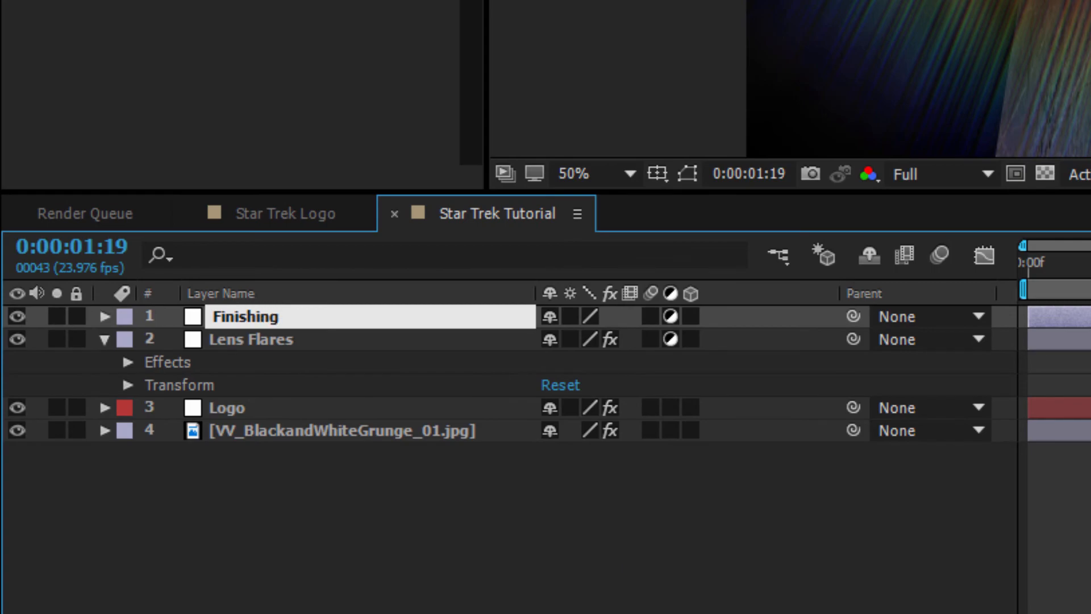
pyautogui.write('ng')
pyautogui.press('Return')
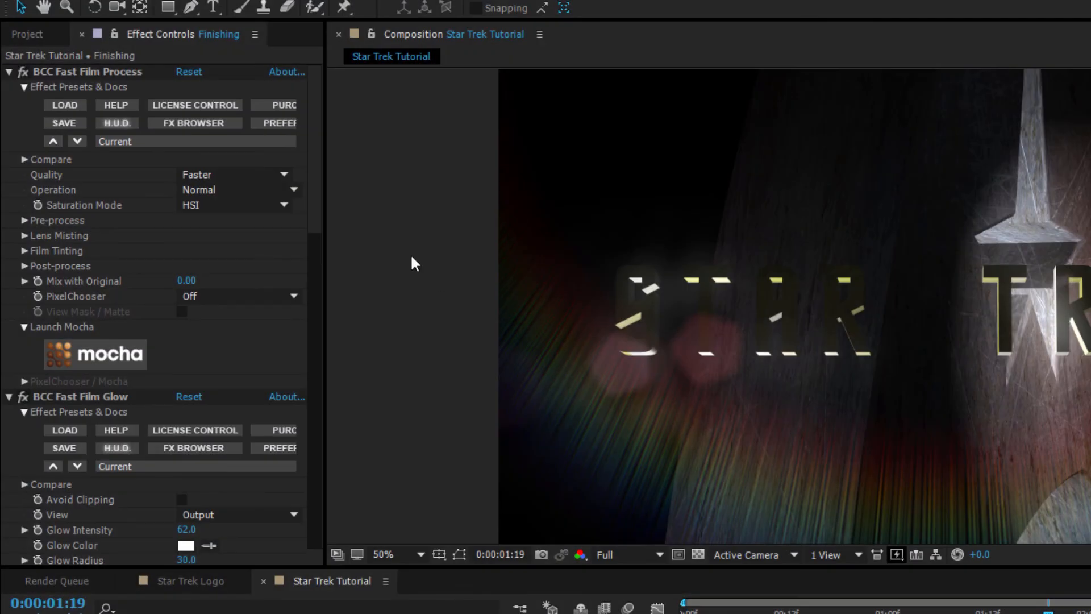
# - Load the Faded And Warm preset in BCC Fast Film Process on the Finishing layer and set Post Saturation to -46
pyautogui.click(74, 70)
pyautogui.click(189, 139)
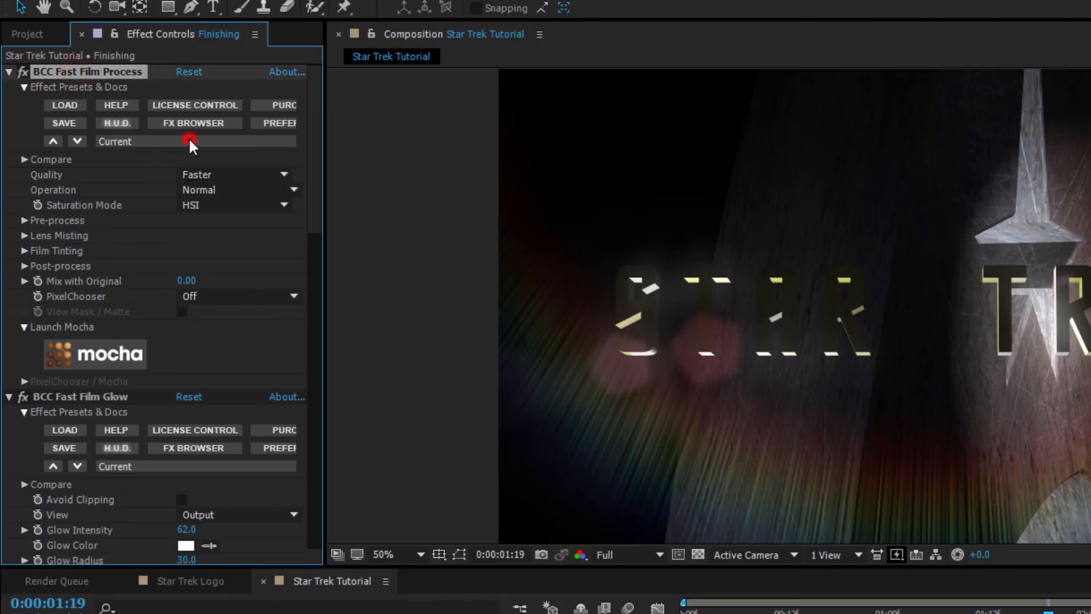
pyautogui.click(299, 438)
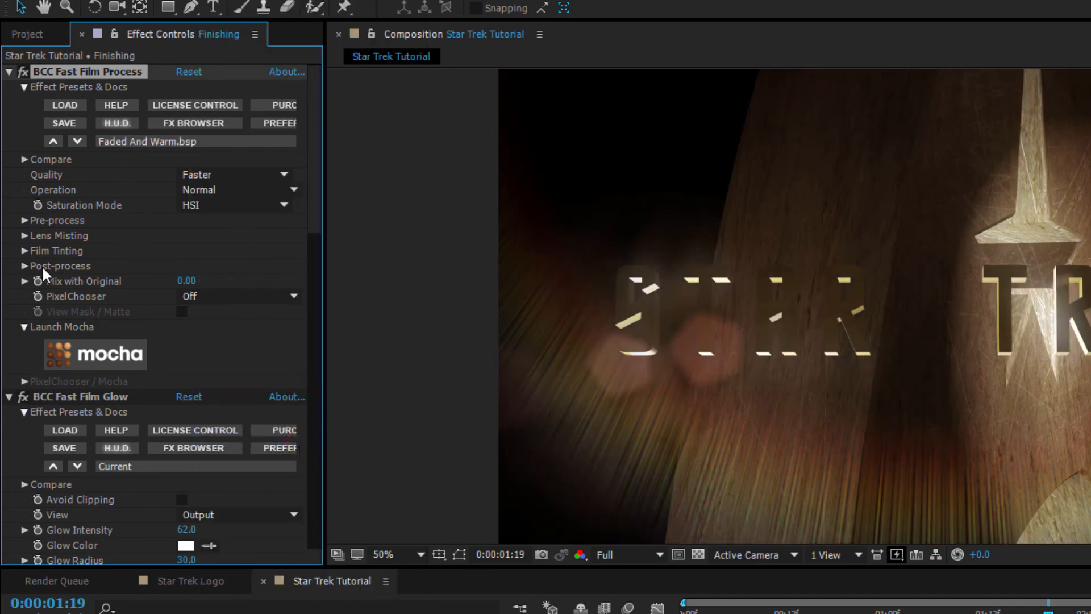
pyautogui.click(23, 265)
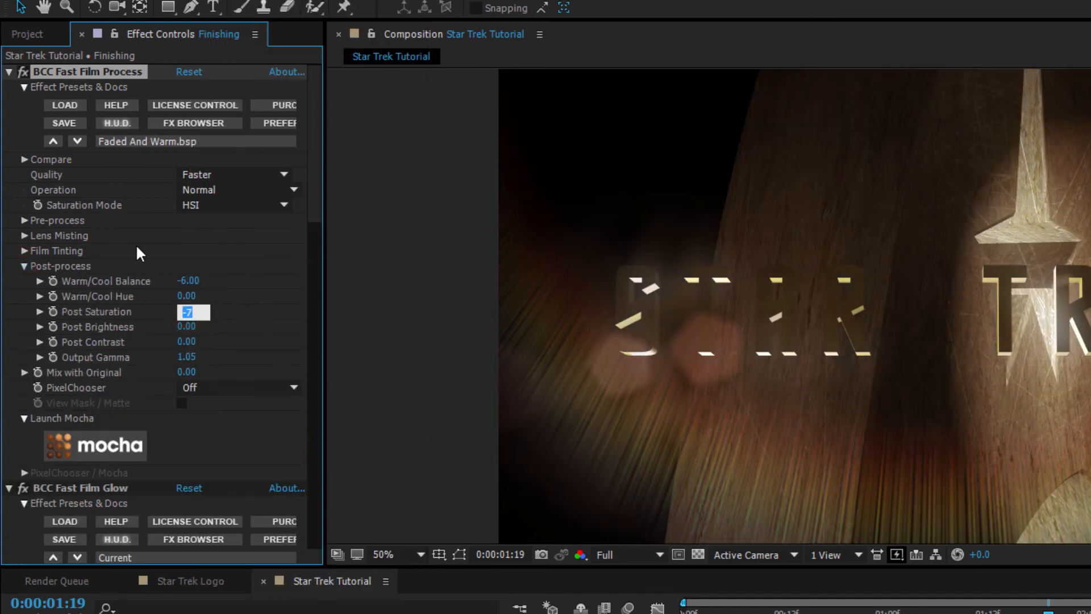
pyautogui.write('-46')
pyautogui.press('Return')
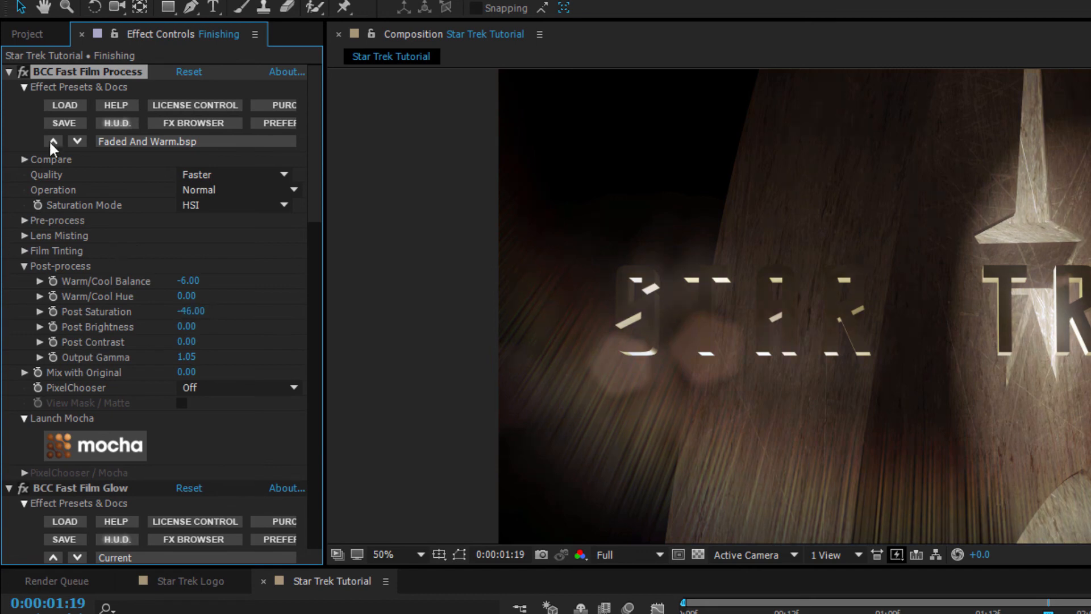
pyautogui.click(9, 72)
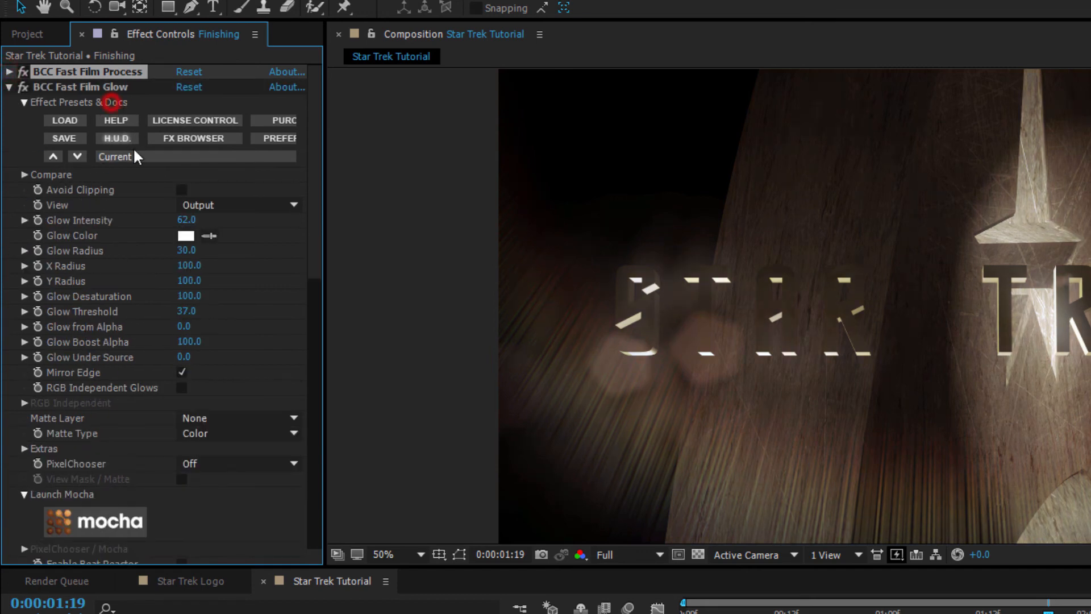
# - Load the Horizontal Cool Mist preset in BCC Fast Film Glow, with Glow Intensity 28 and Glow Threshold 58
pyautogui.click(183, 156)
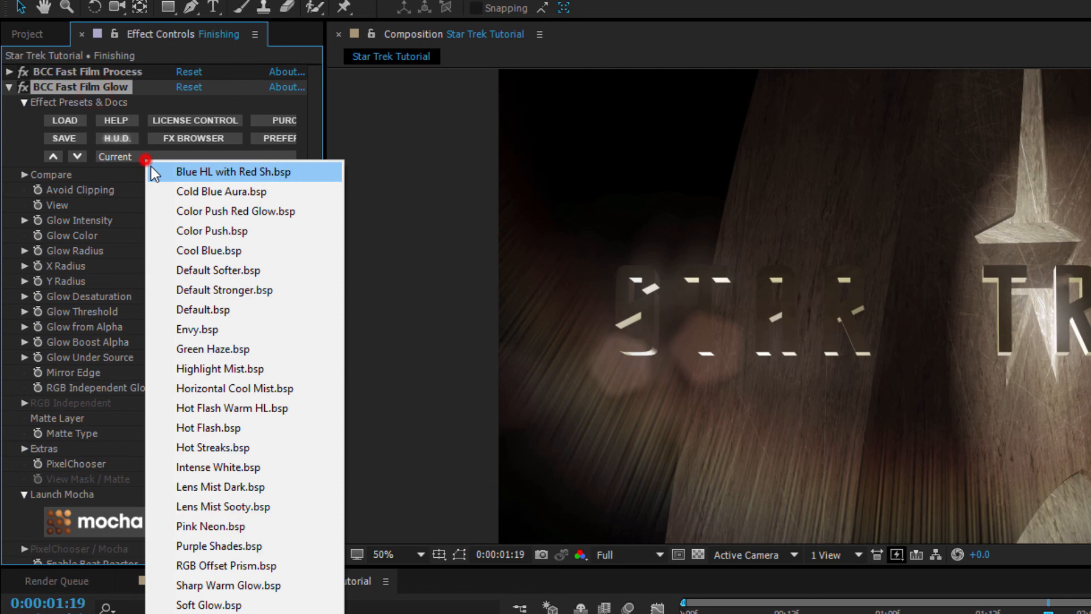
pyautogui.click(229, 387)
pyautogui.click(190, 220)
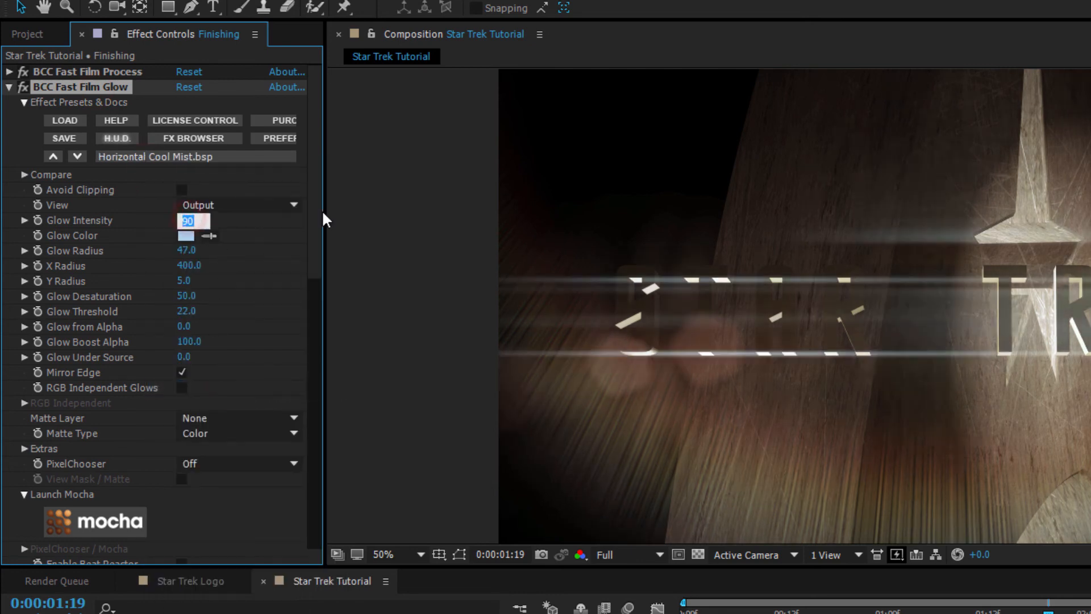
pyautogui.write('28')
pyautogui.click(186, 313)
pyautogui.write('58')
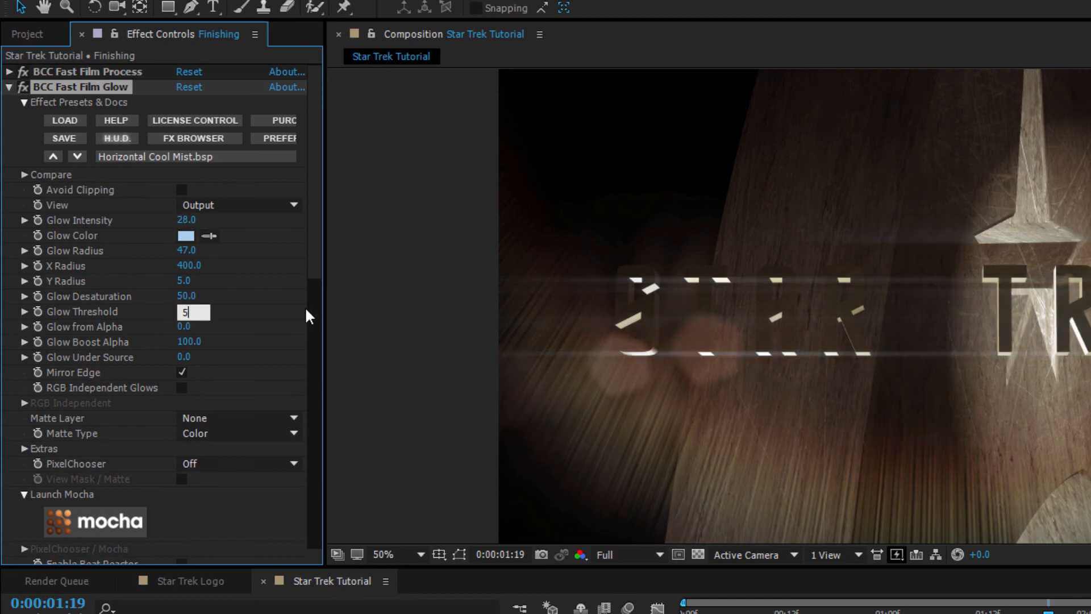
pyautogui.press('Tab')
# - Set the BCC Fast Film Glow's Glow Color to RGB 214, 123, 87 and collapse the effect
pyautogui.click(182, 236)
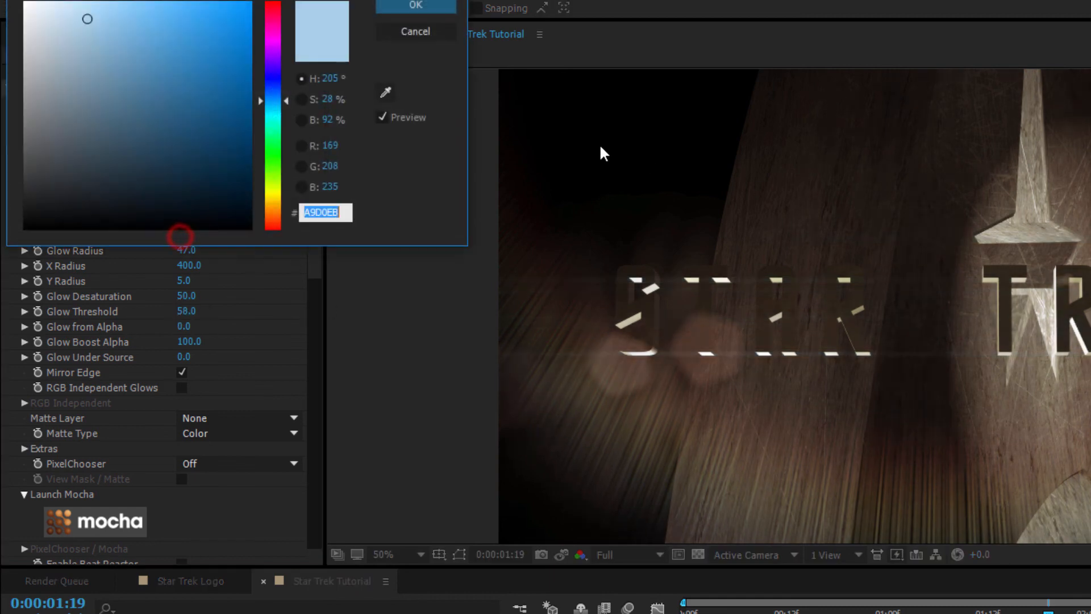
pyautogui.click(330, 146)
pyautogui.write('214')
pyautogui.press('Tab')
pyautogui.write('1')
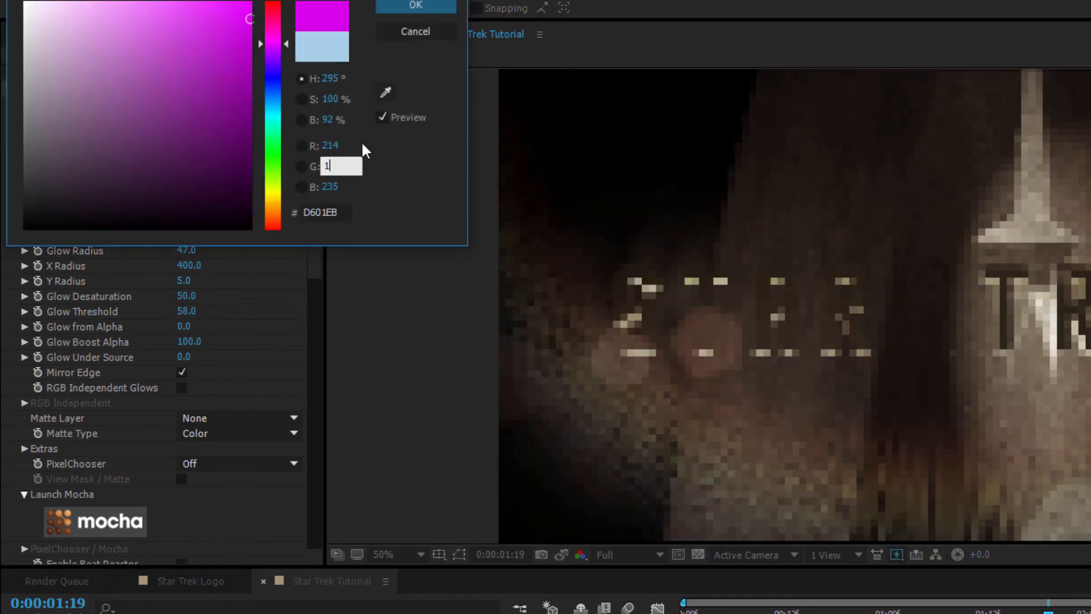
pyautogui.write('23')
pyautogui.press('Tab')
pyautogui.write('87')
pyautogui.press('Tab')
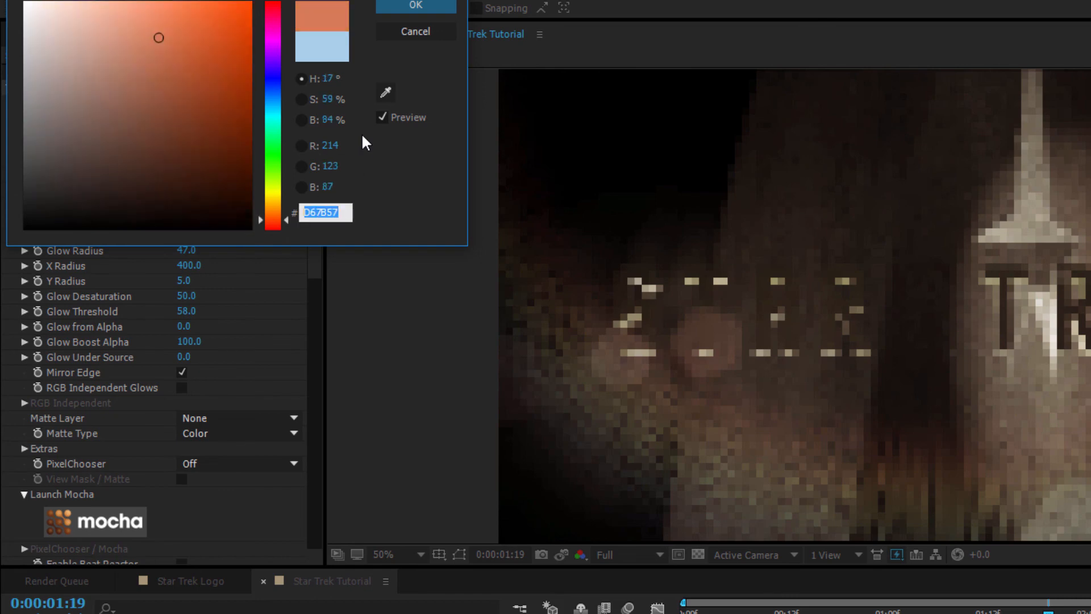
pyautogui.click(432, 10)
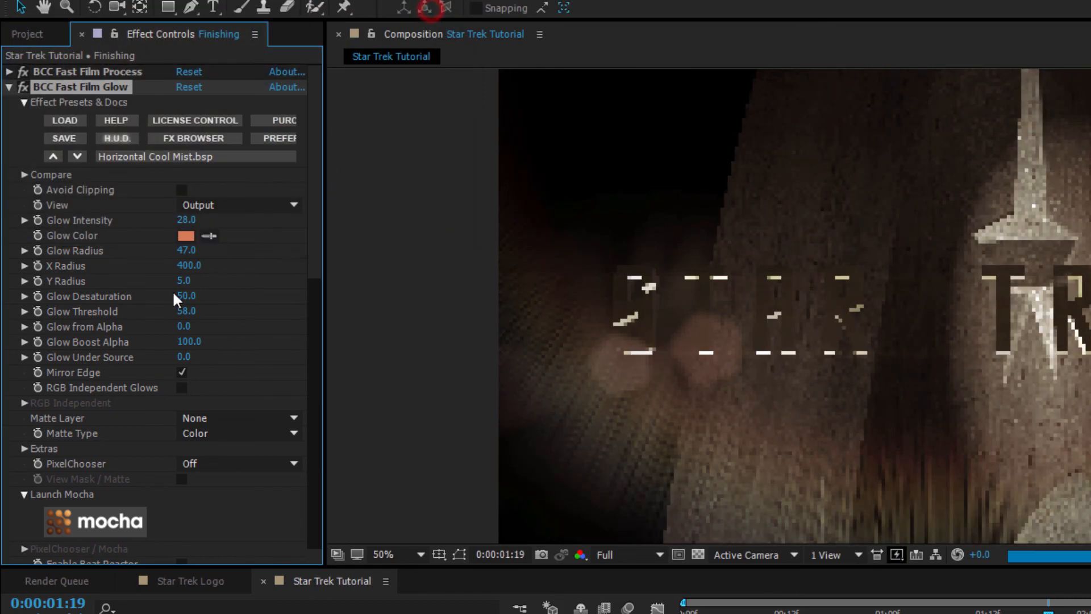
pyautogui.click(9, 87)
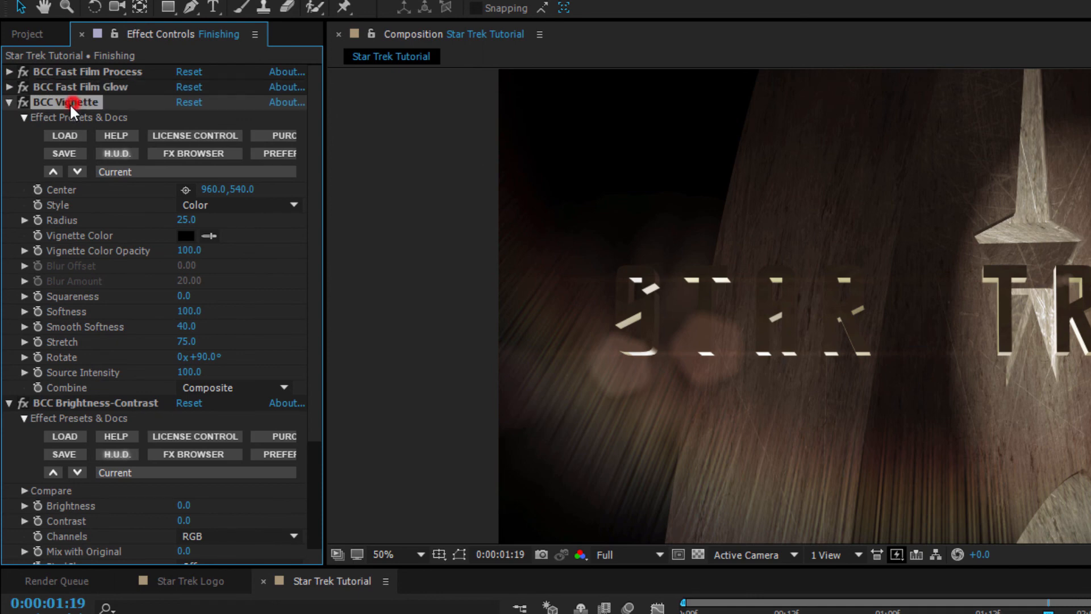
# - Collapse BCC Vignette and keyframe the BCC Brightness-Contrast Brightness at -98 on the first frame
pyautogui.click(69, 104)
pyautogui.click(9, 102)
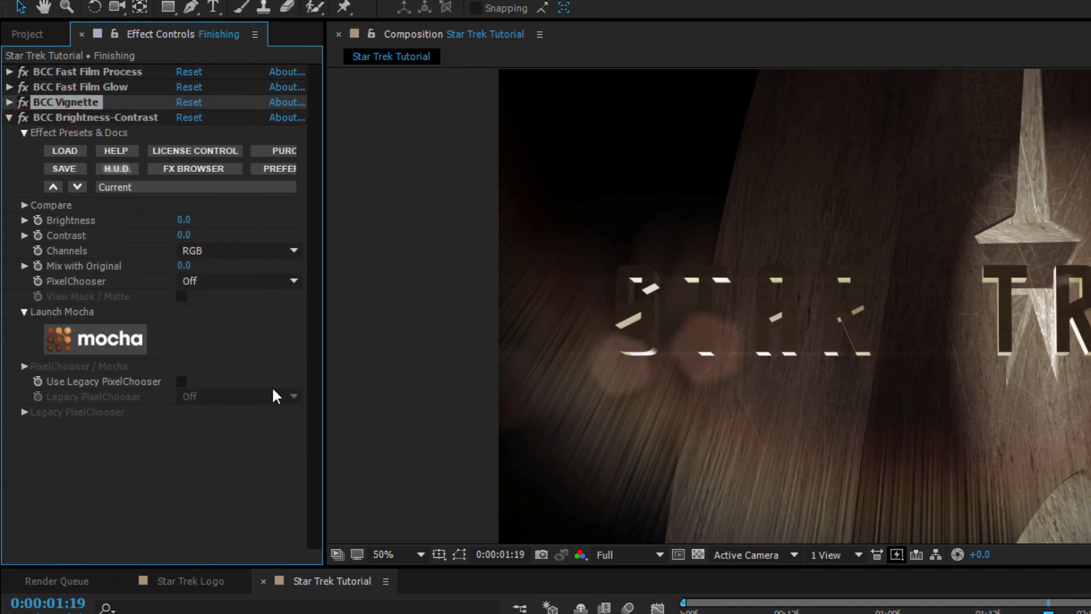
pyautogui.click(81, 117)
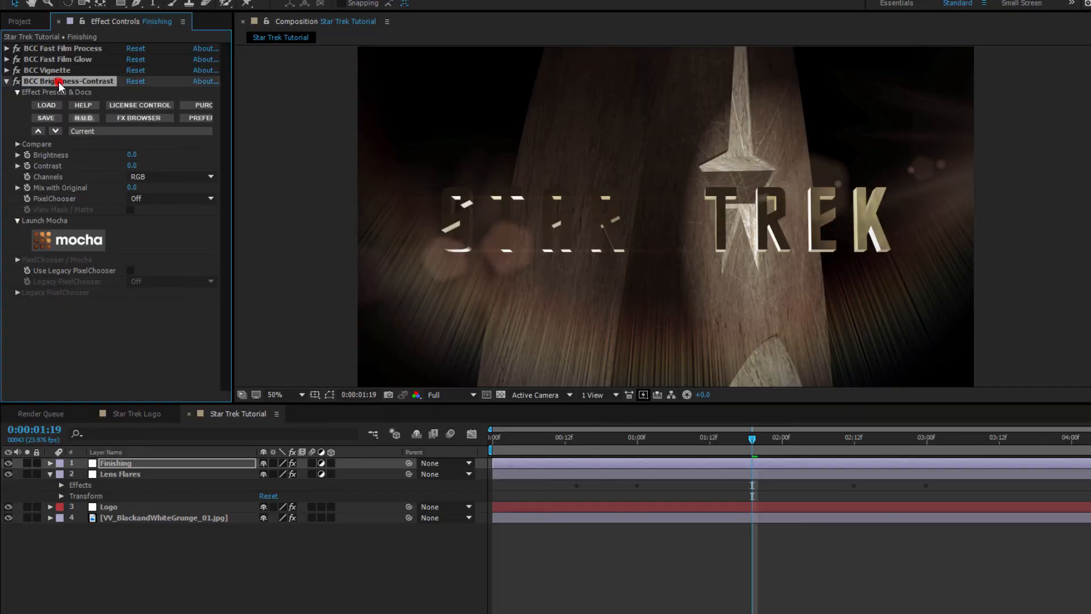
pyautogui.moveTo(535, 439); pyautogui.dragTo(459, 445)
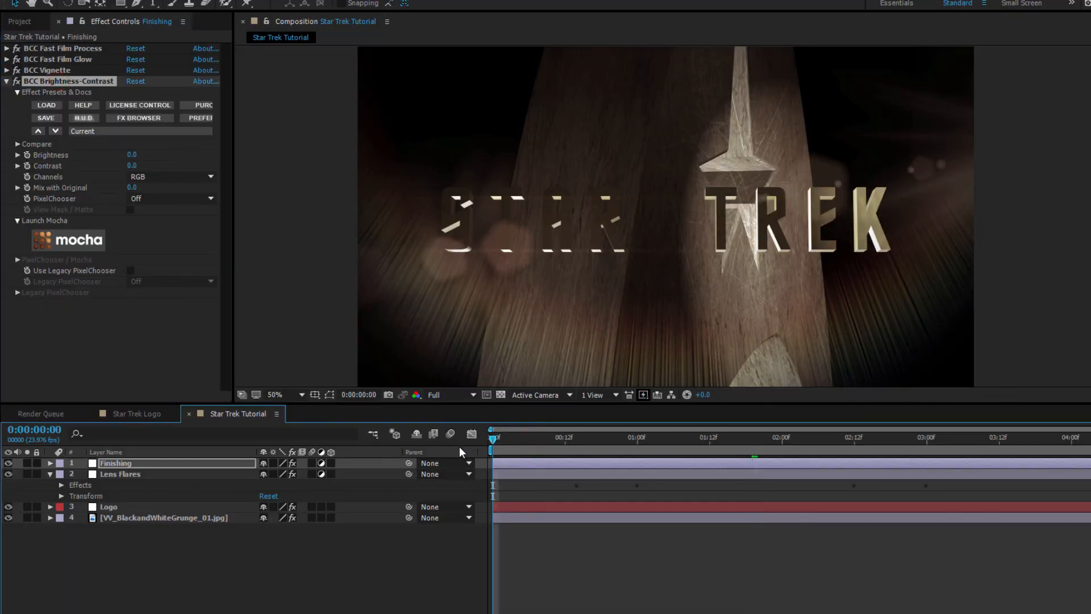
pyautogui.click(27, 155)
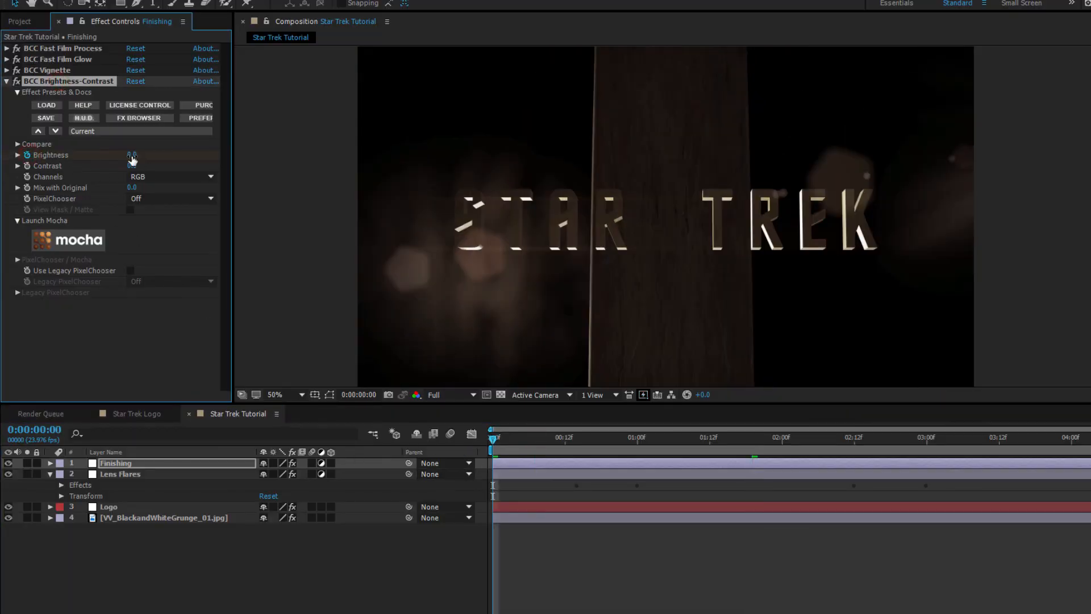
pyautogui.write('-98')
# - Keyframe Brightness at 0 at 0:00:00:07 and preview the fade-in from the start of the composition
pyautogui.moveTo(523, 442); pyautogui.dragTo(535, 441)
pyautogui.click(138, 155)
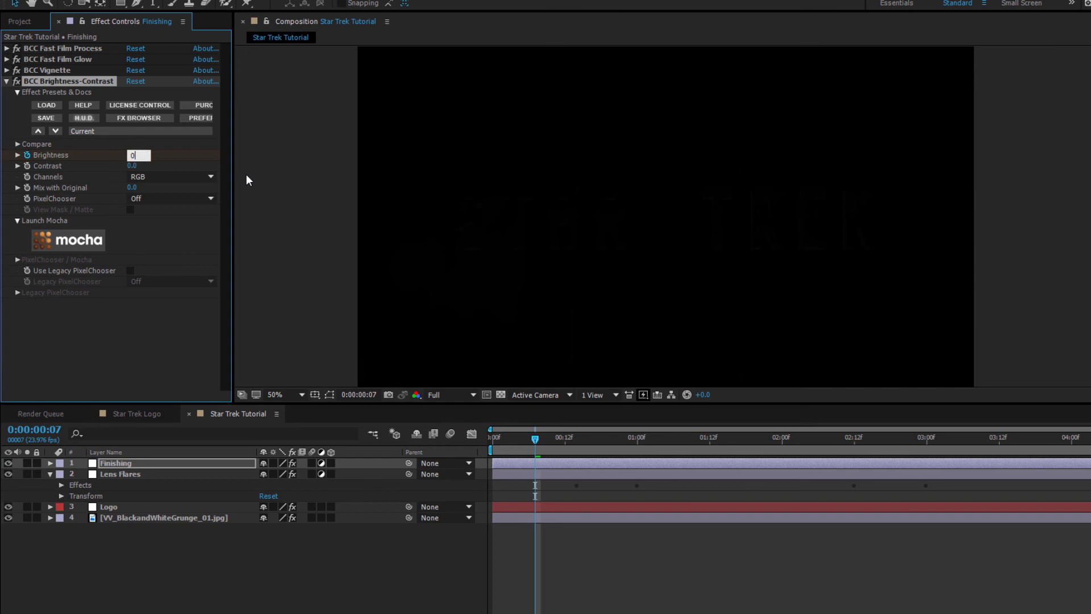
pyautogui.moveTo(510, 442); pyautogui.dragTo(462, 450)
pyautogui.press('space')
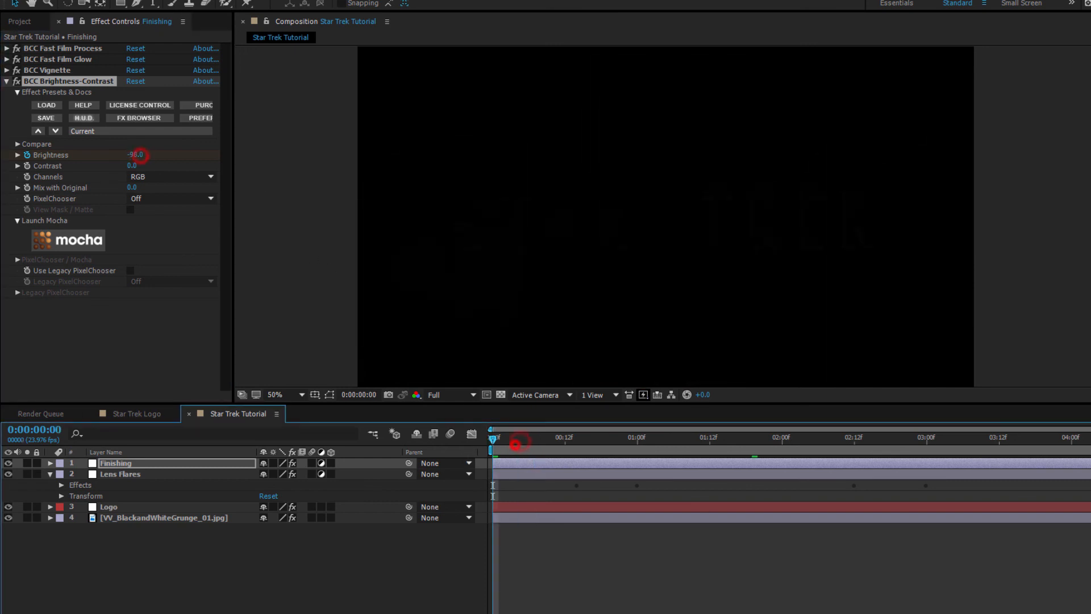